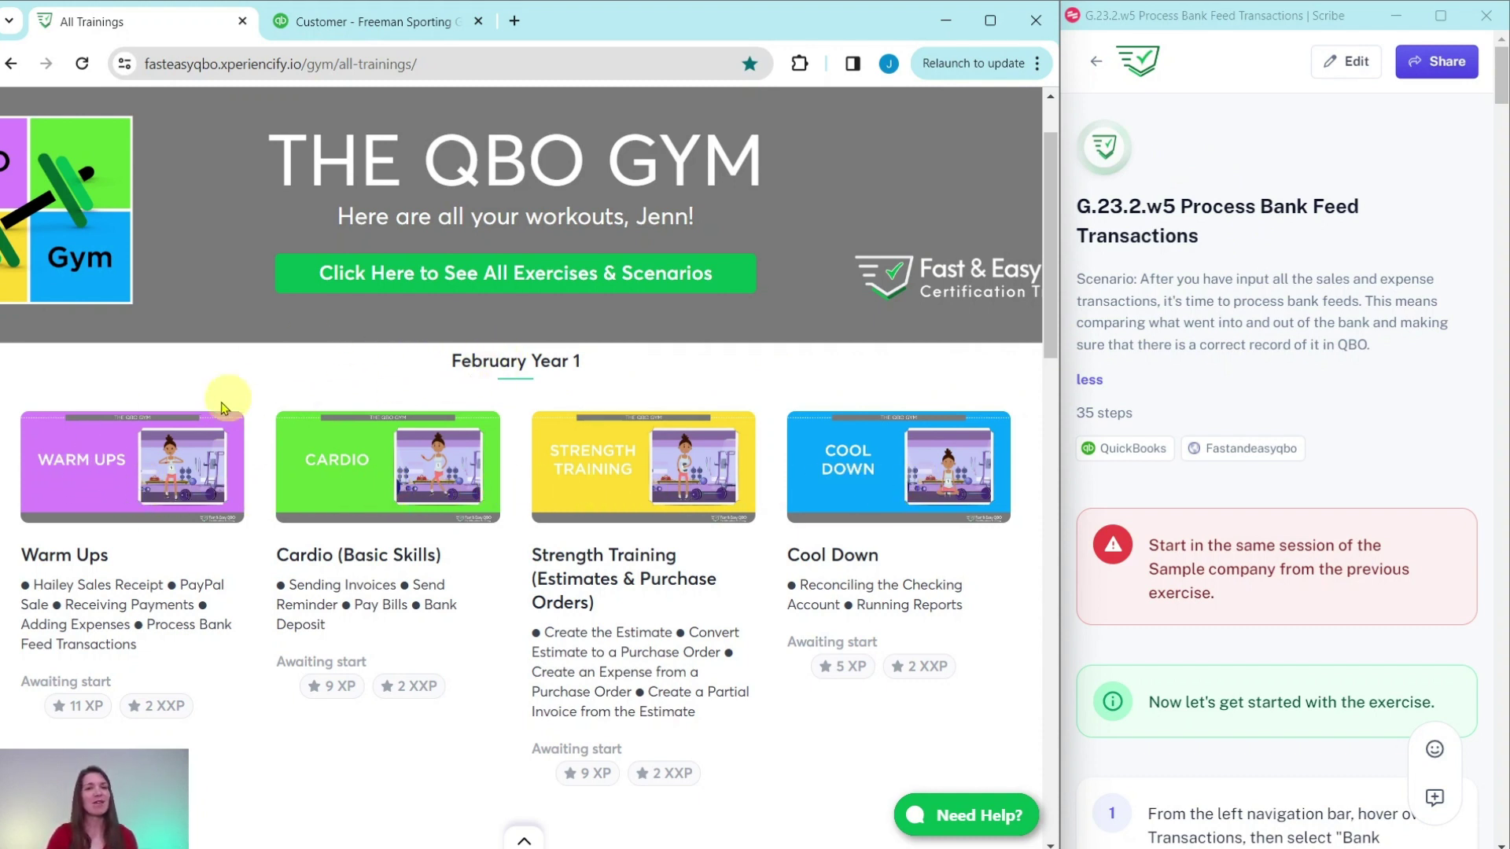
Open the February Year 1 Warm Ups workout and find the Hands On Practice G.23.2.w5 exercise
click(114, 491)
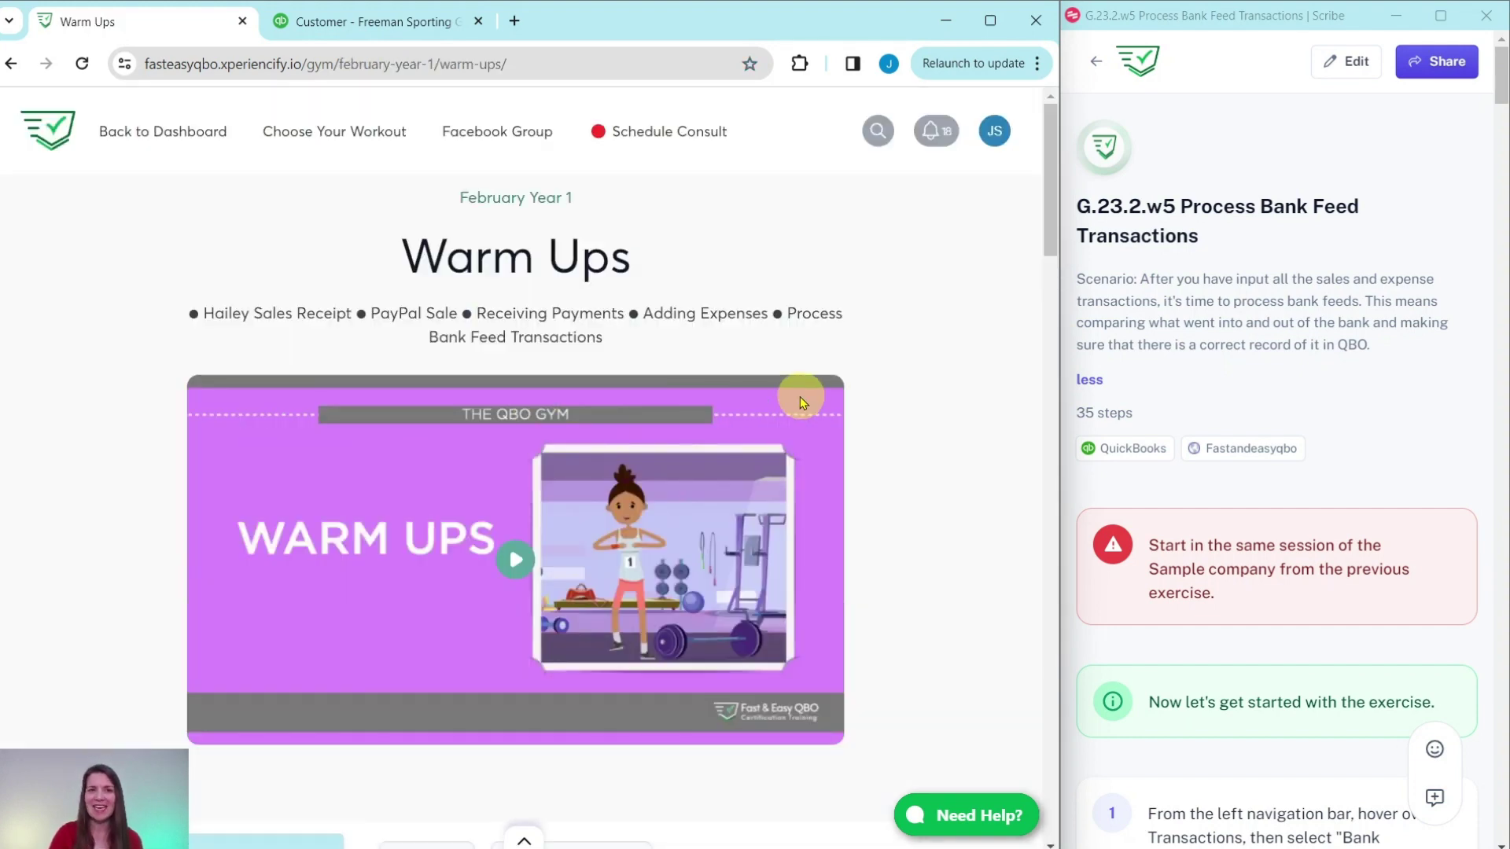
scroll(808, 379, down, 1)
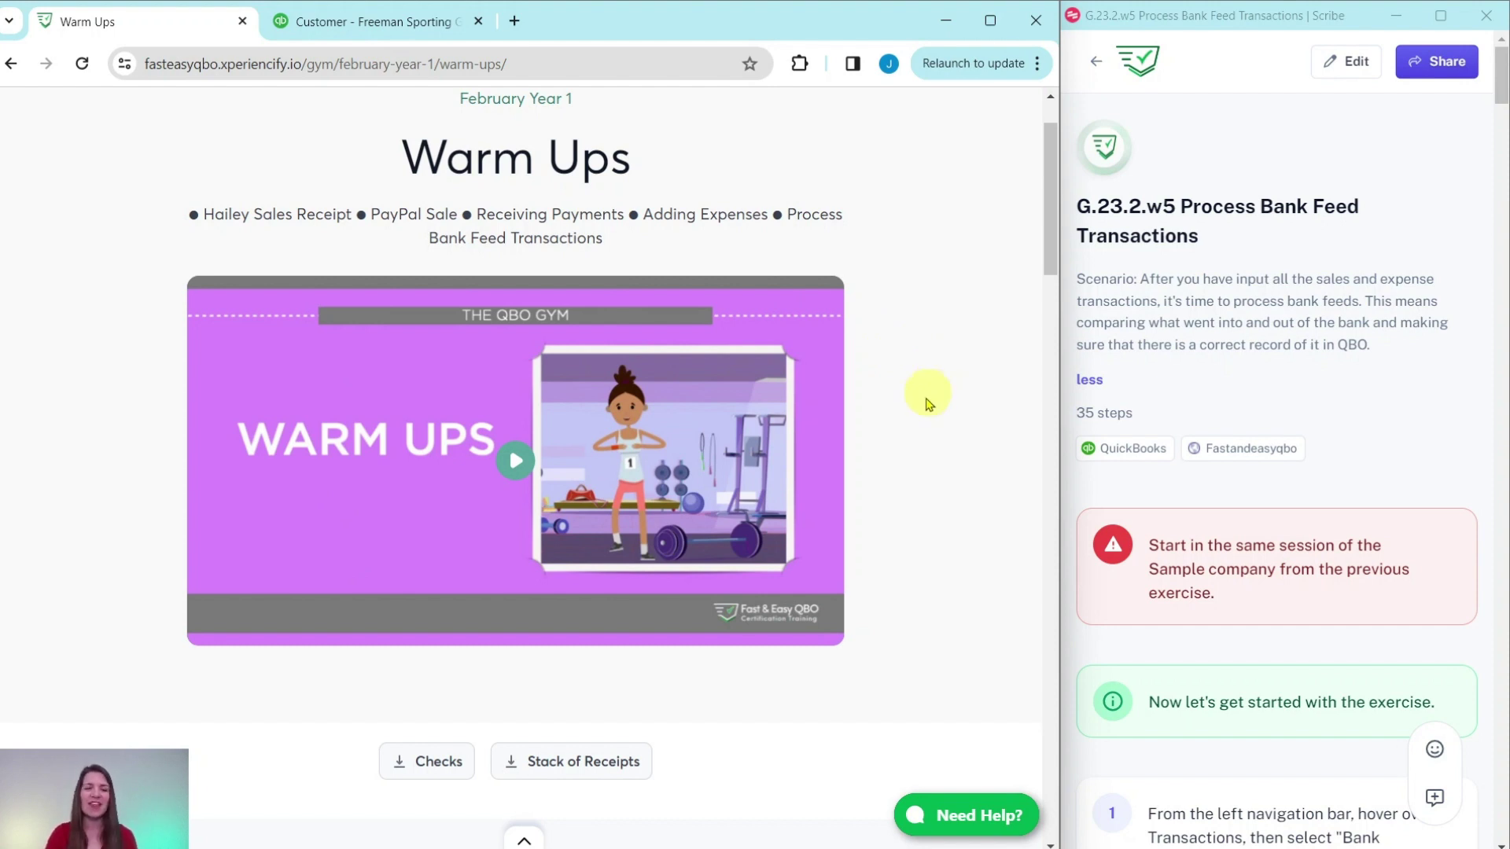
scroll(927, 404, down, 8)
scroll(912, 421, down, 3)
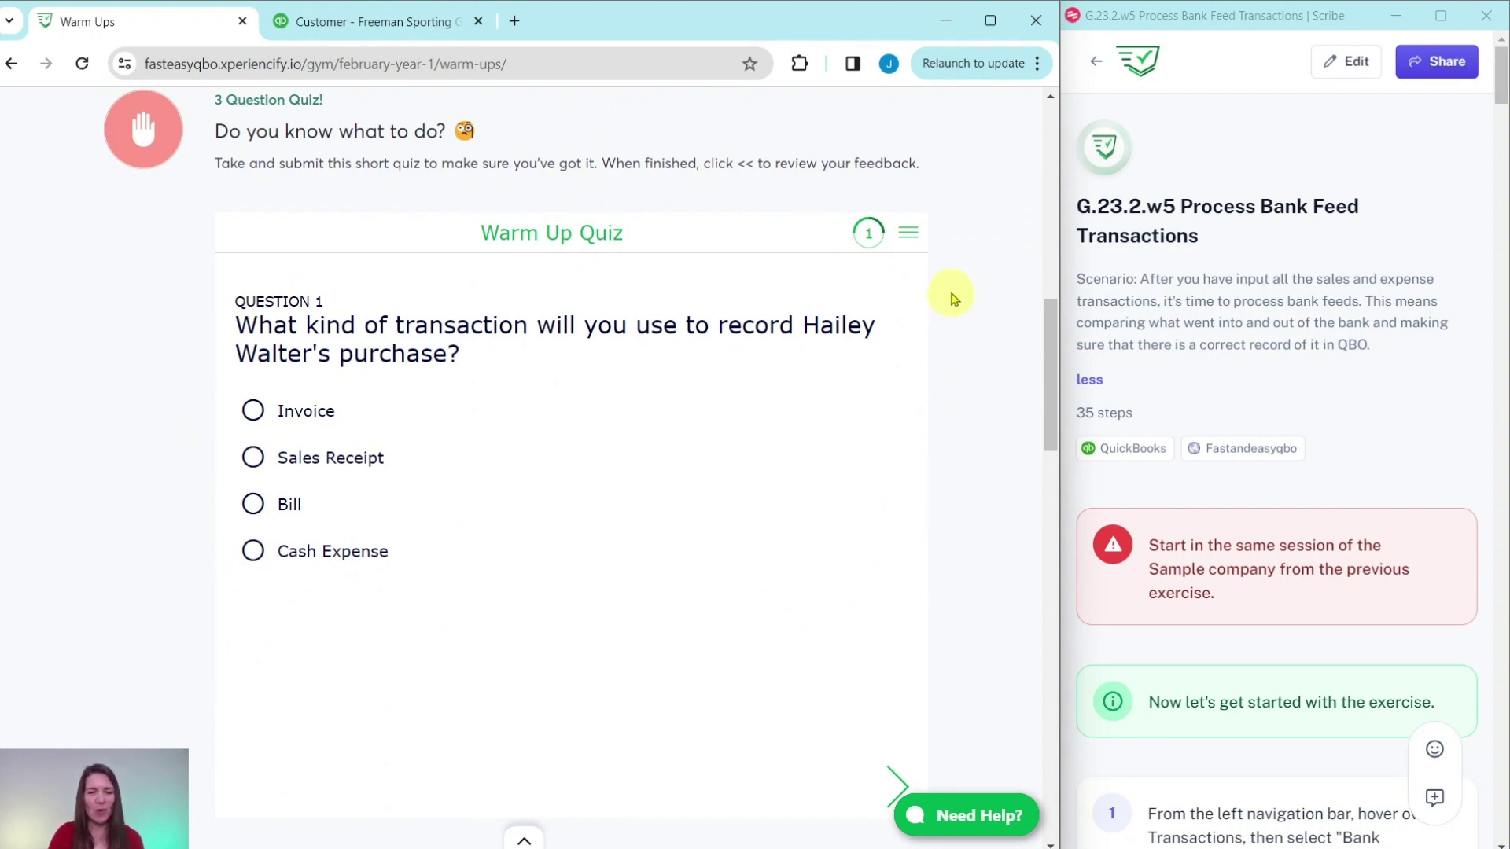
scroll(953, 297, down, 11)
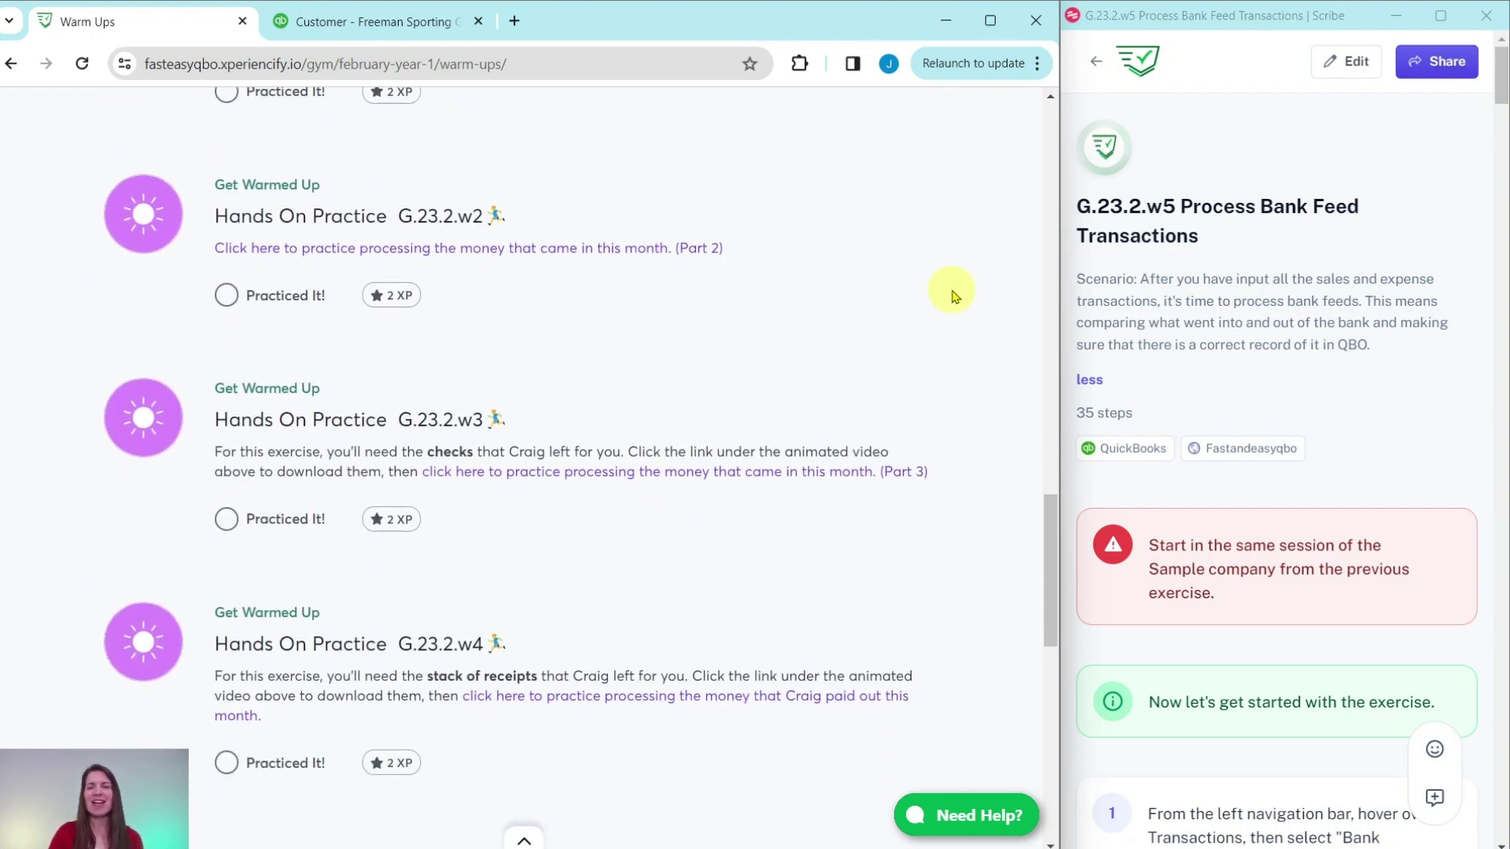
scroll(953, 297, down, 8)
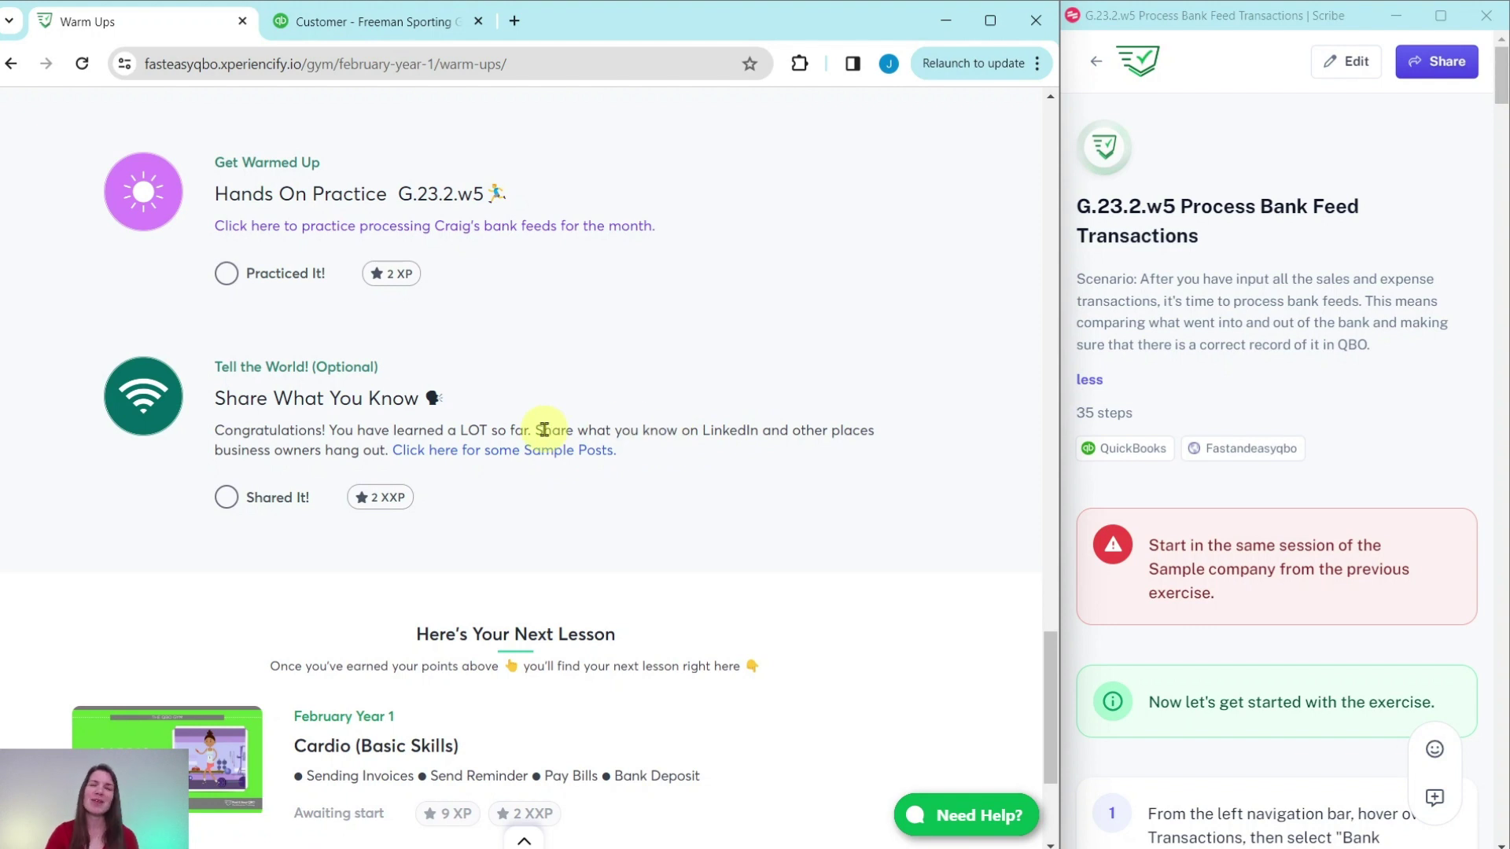
scroll(572, 427, up, 3)
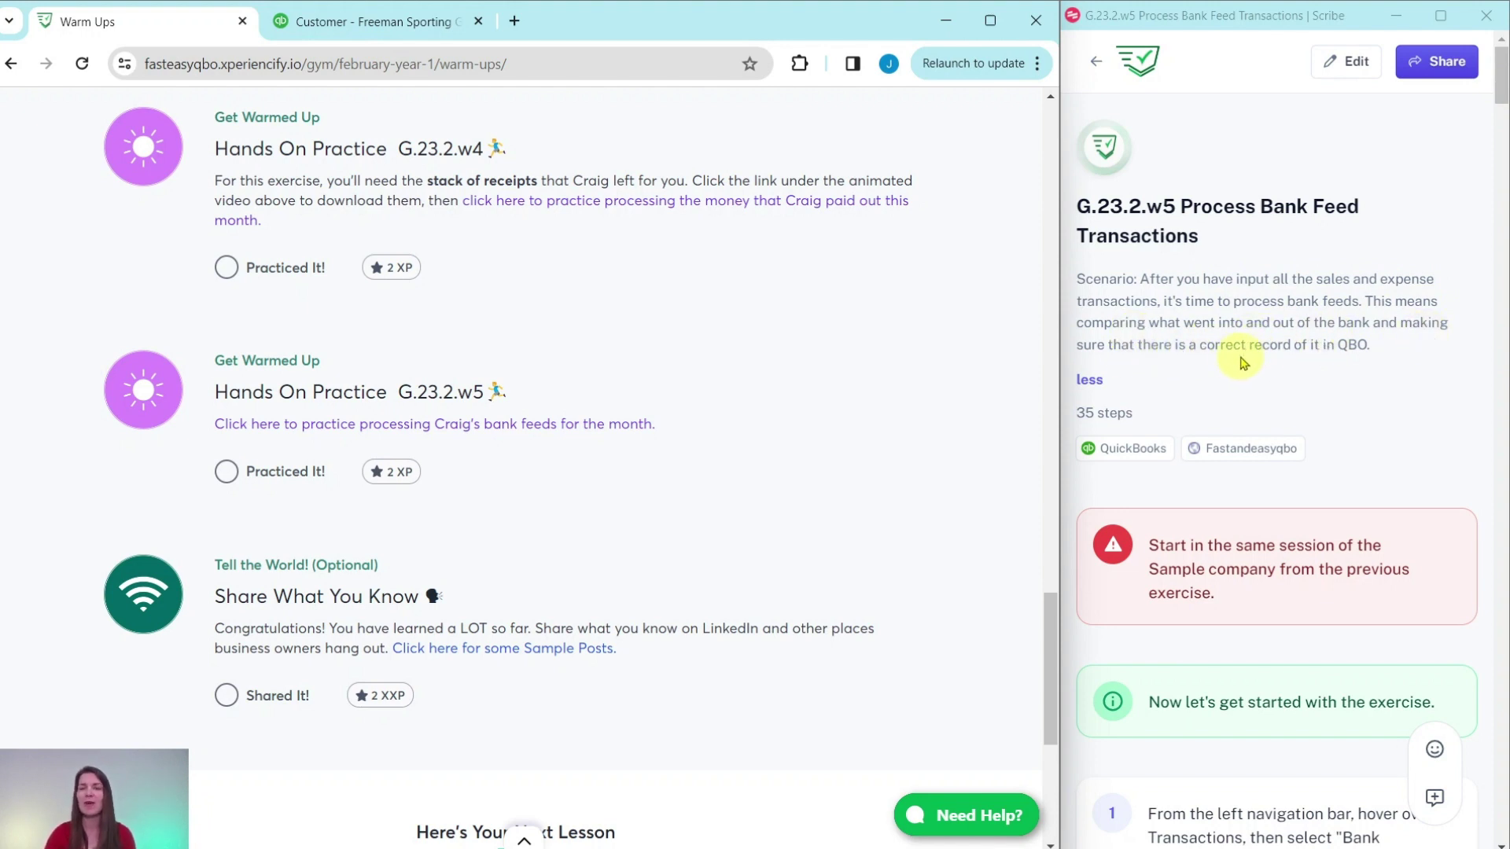
Switch to QuickBooks Online, open the sample company's bank transactions, and dismiss the bank connection message
scroll(1305, 334, down, 4)
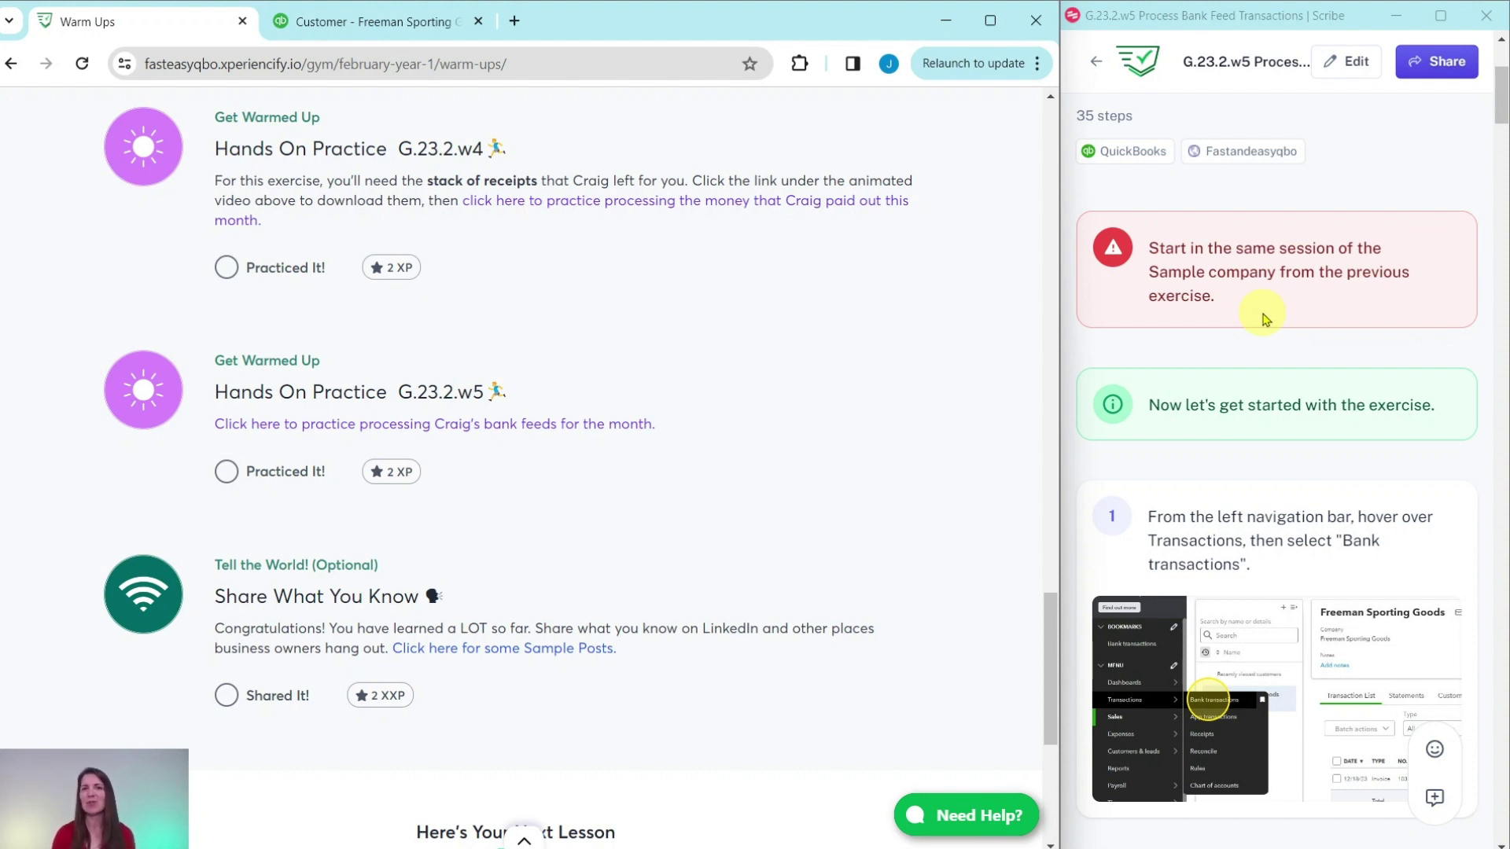
scroll(1262, 318, down, 5)
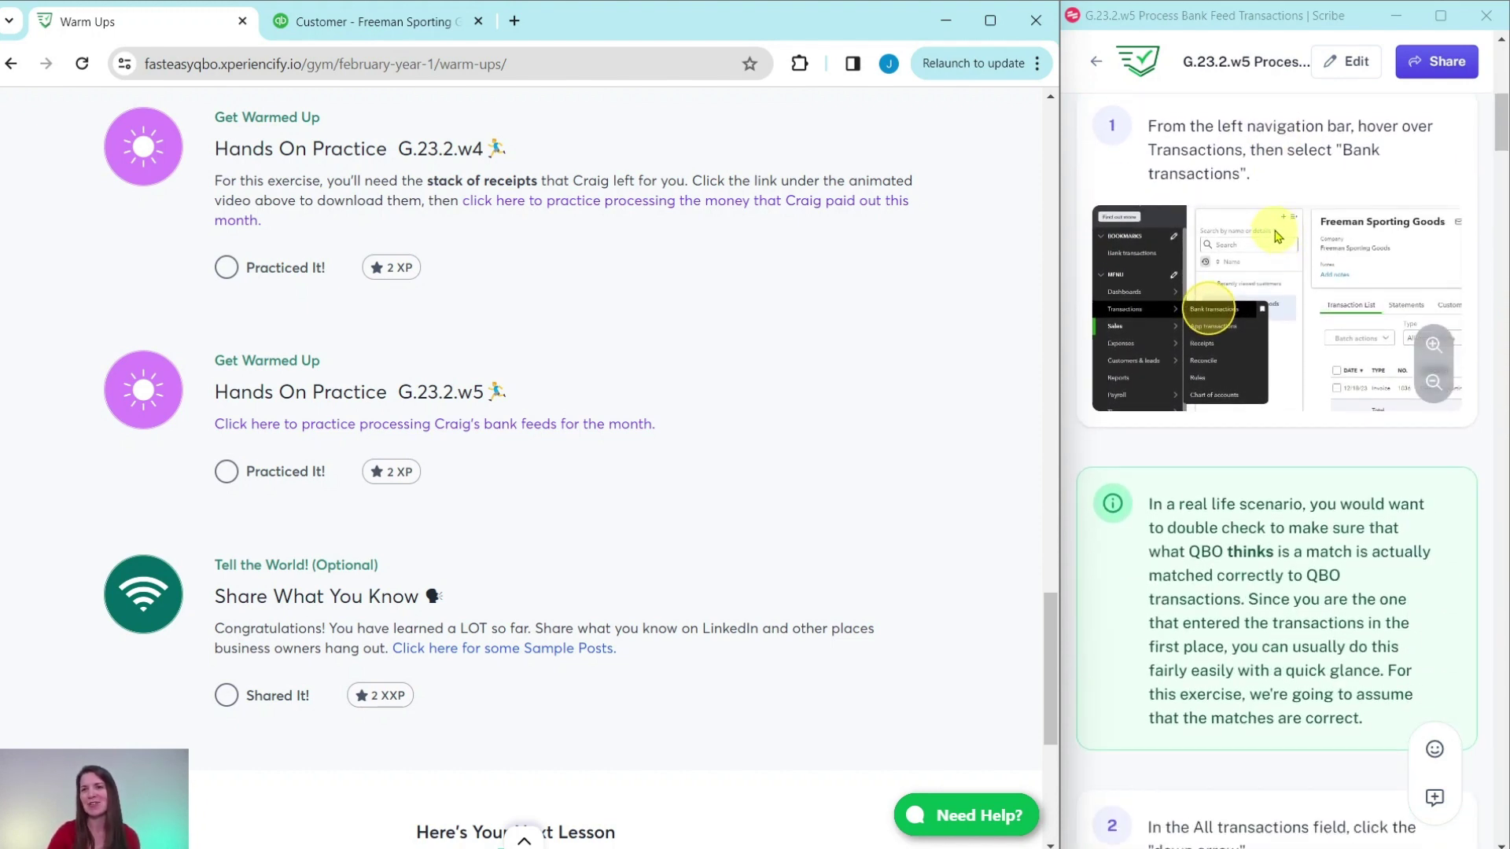
scroll(1278, 236, up, 1)
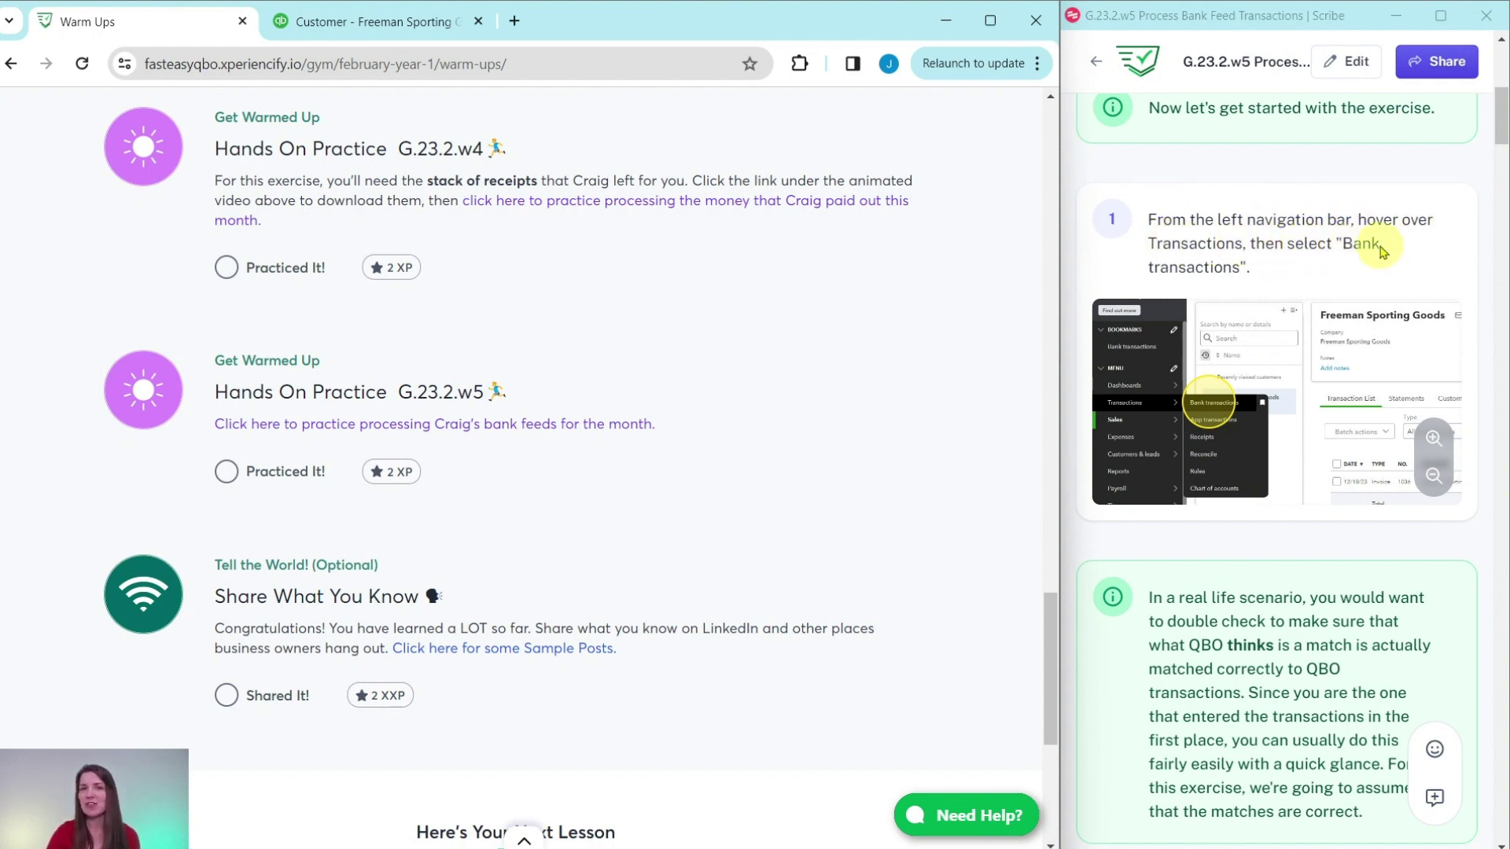
click(391, 22)
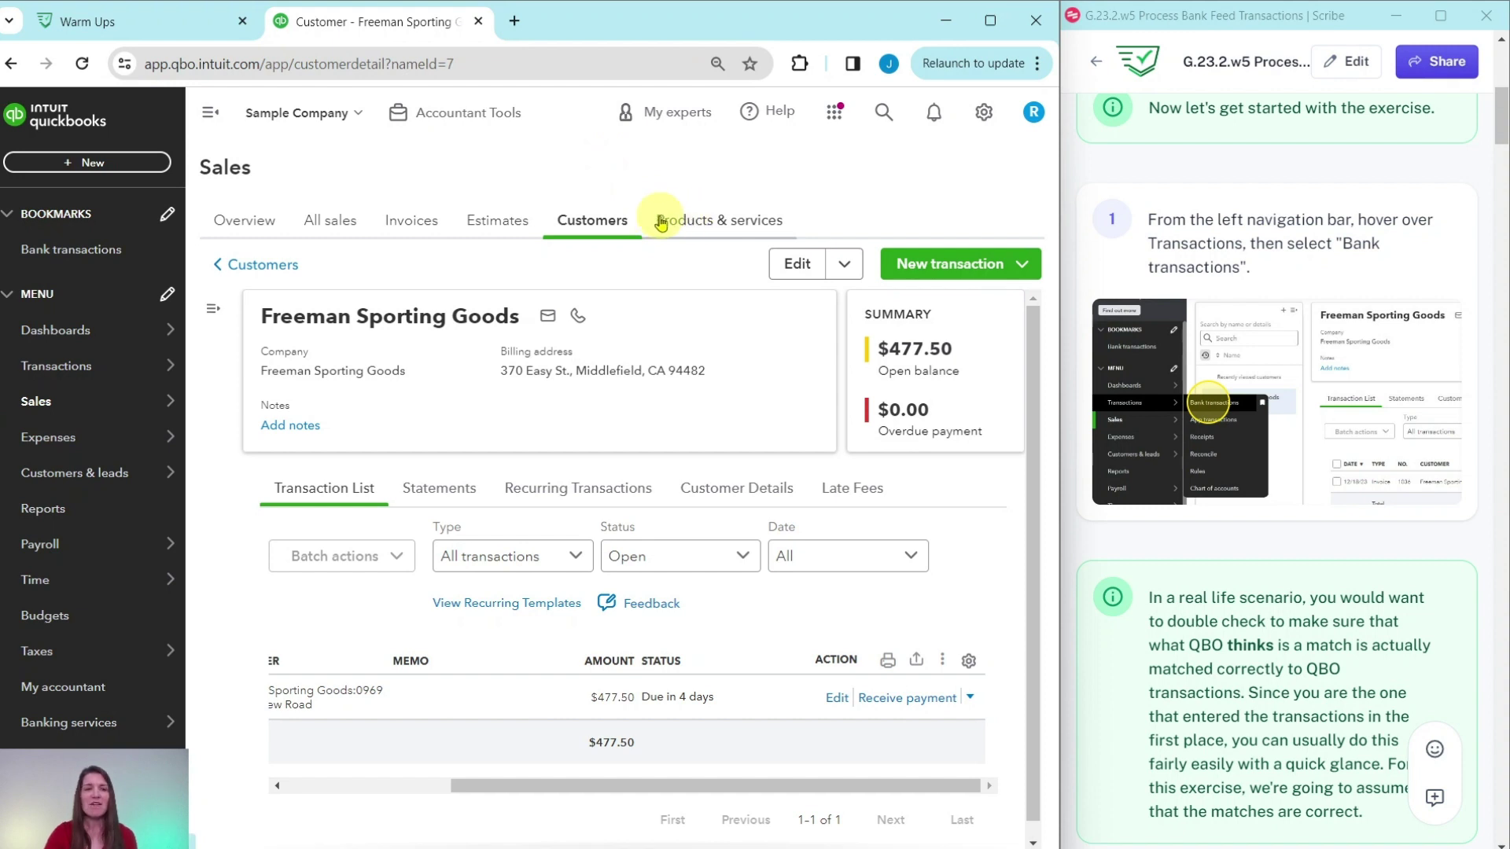
mouse_move(47, 366)
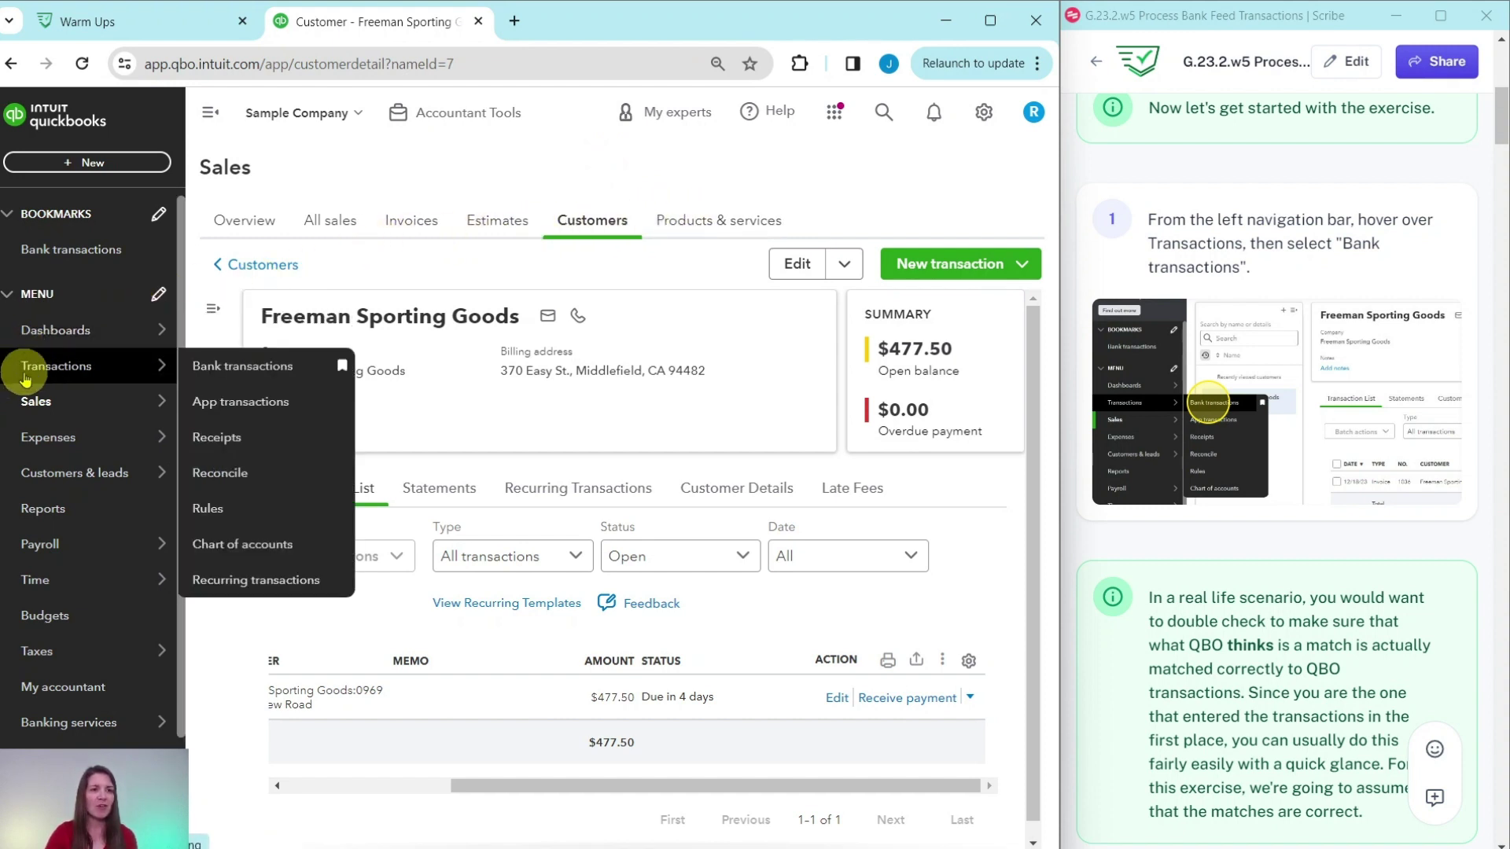
click(237, 370)
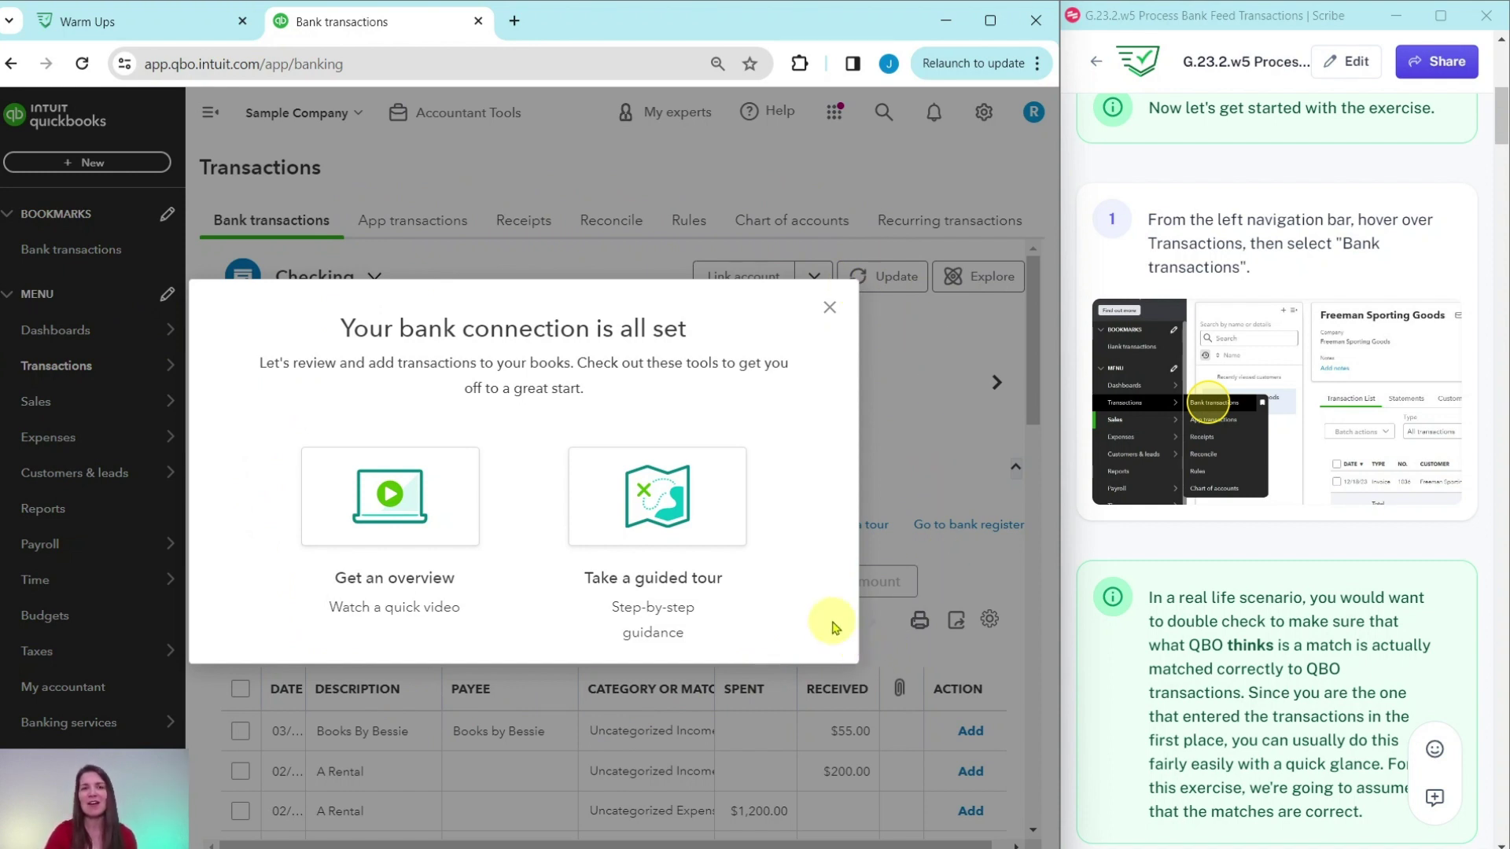
click(831, 308)
Filter the Checking account's For review transactions to show only Suggested matches
scroll(1227, 322, down, 5)
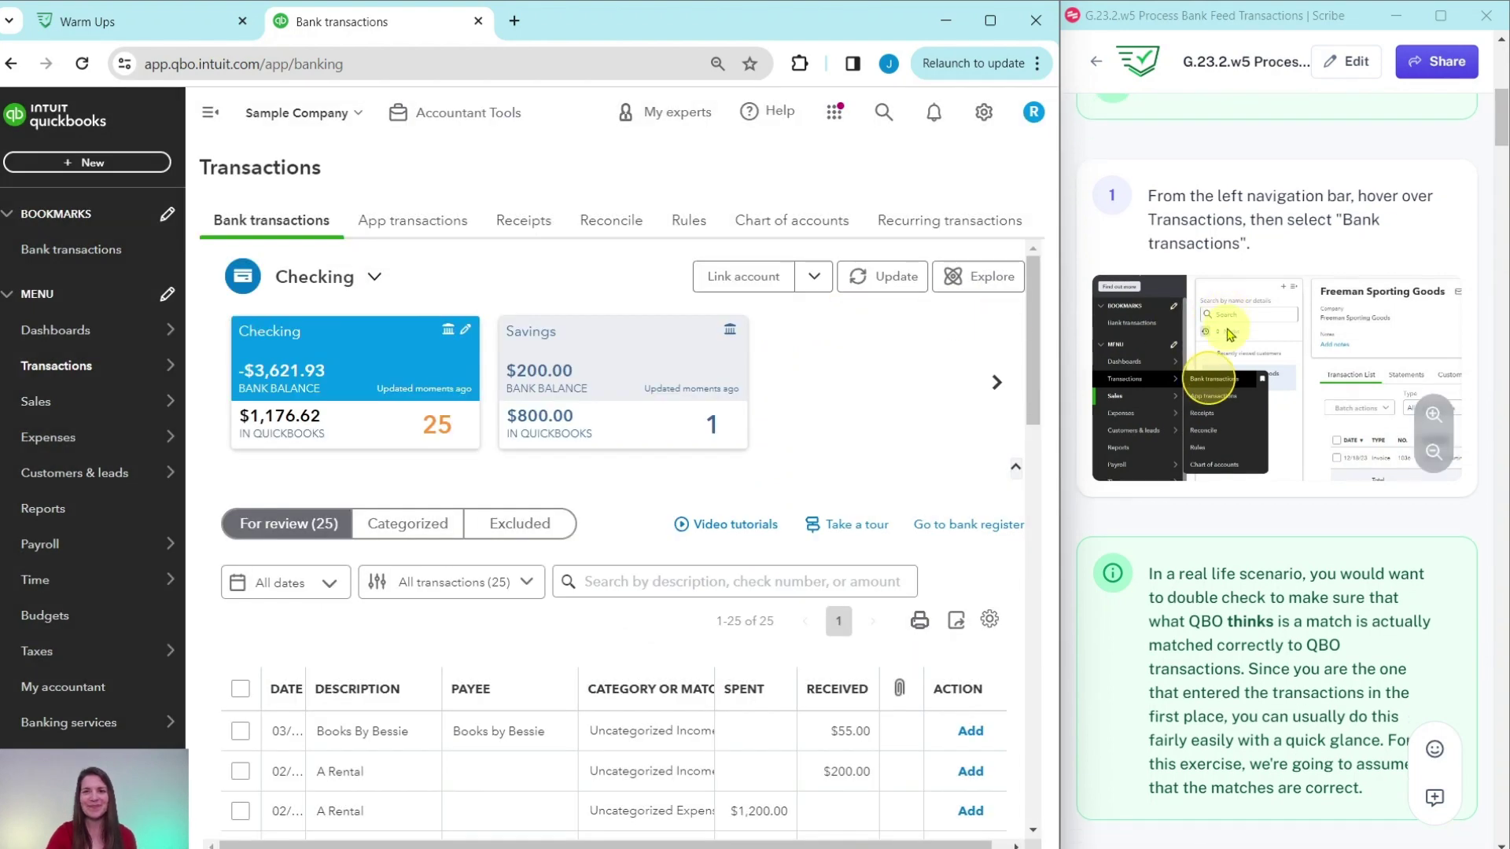
scroll(1231, 315, up, 1)
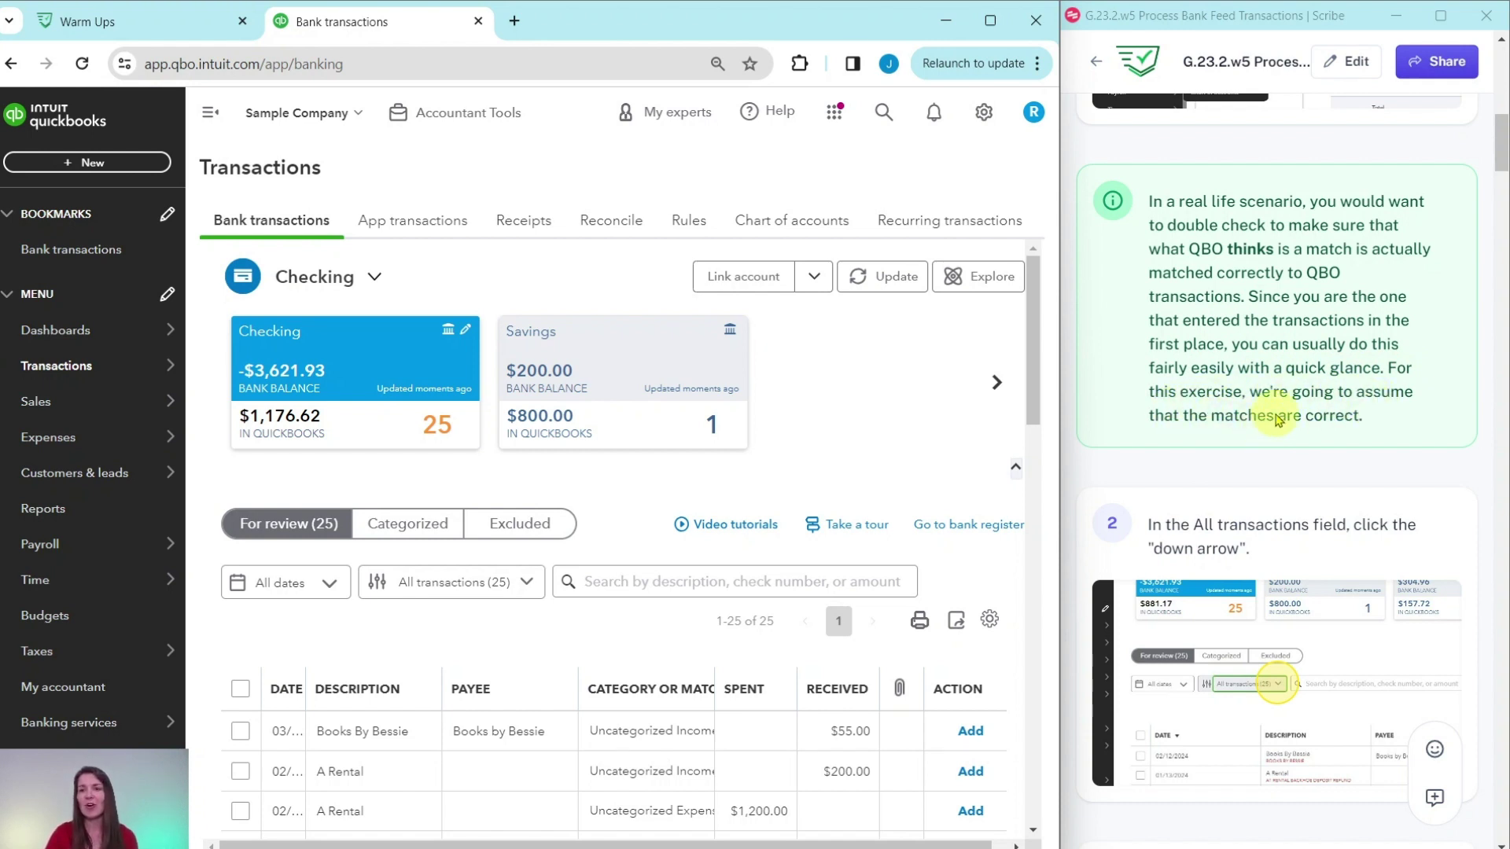
scroll(1274, 417, down, 4)
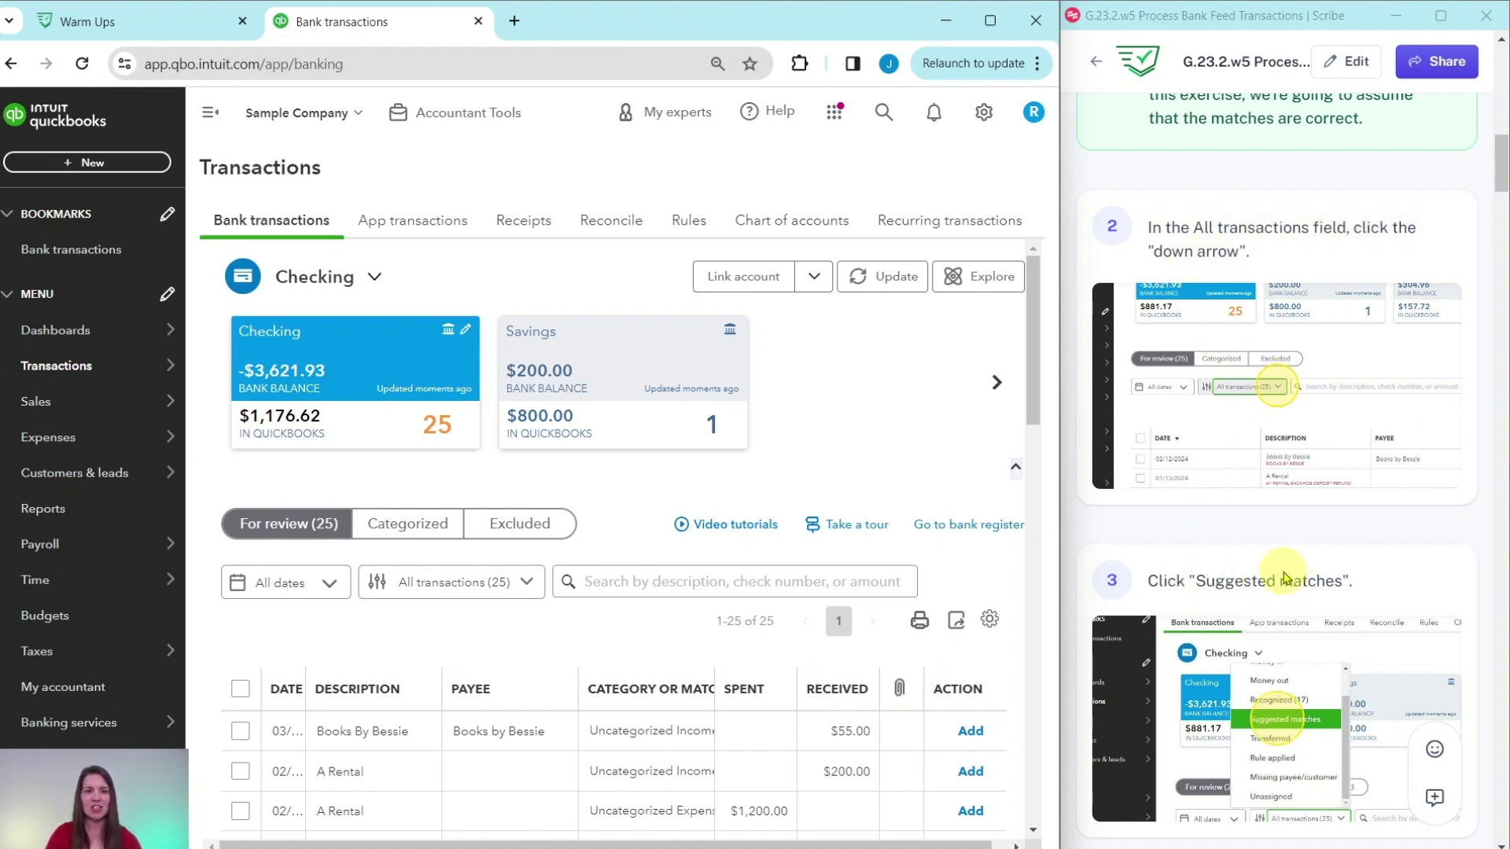
click(510, 590)
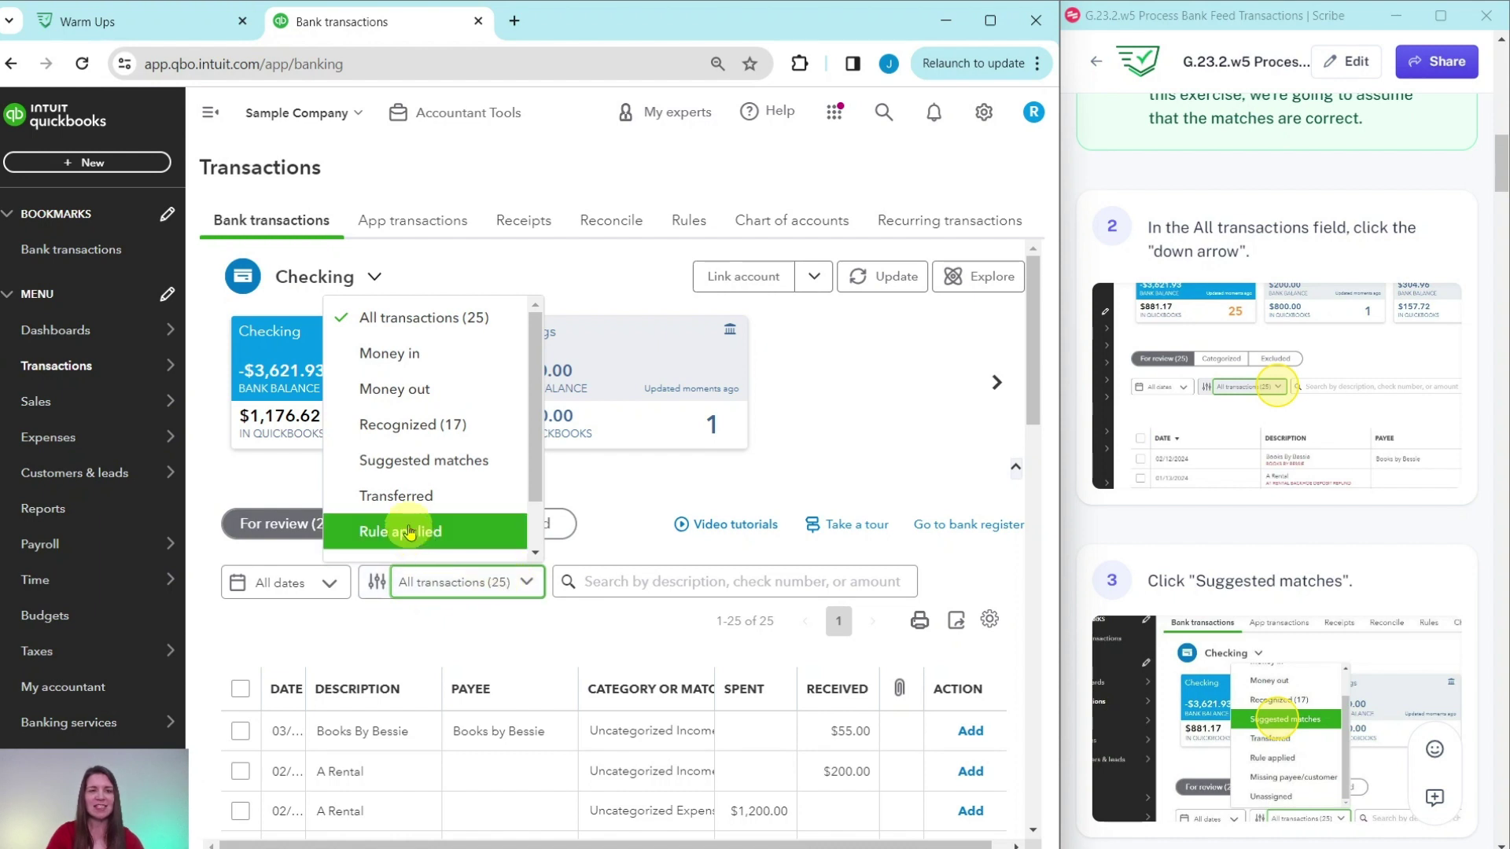
click(411, 468)
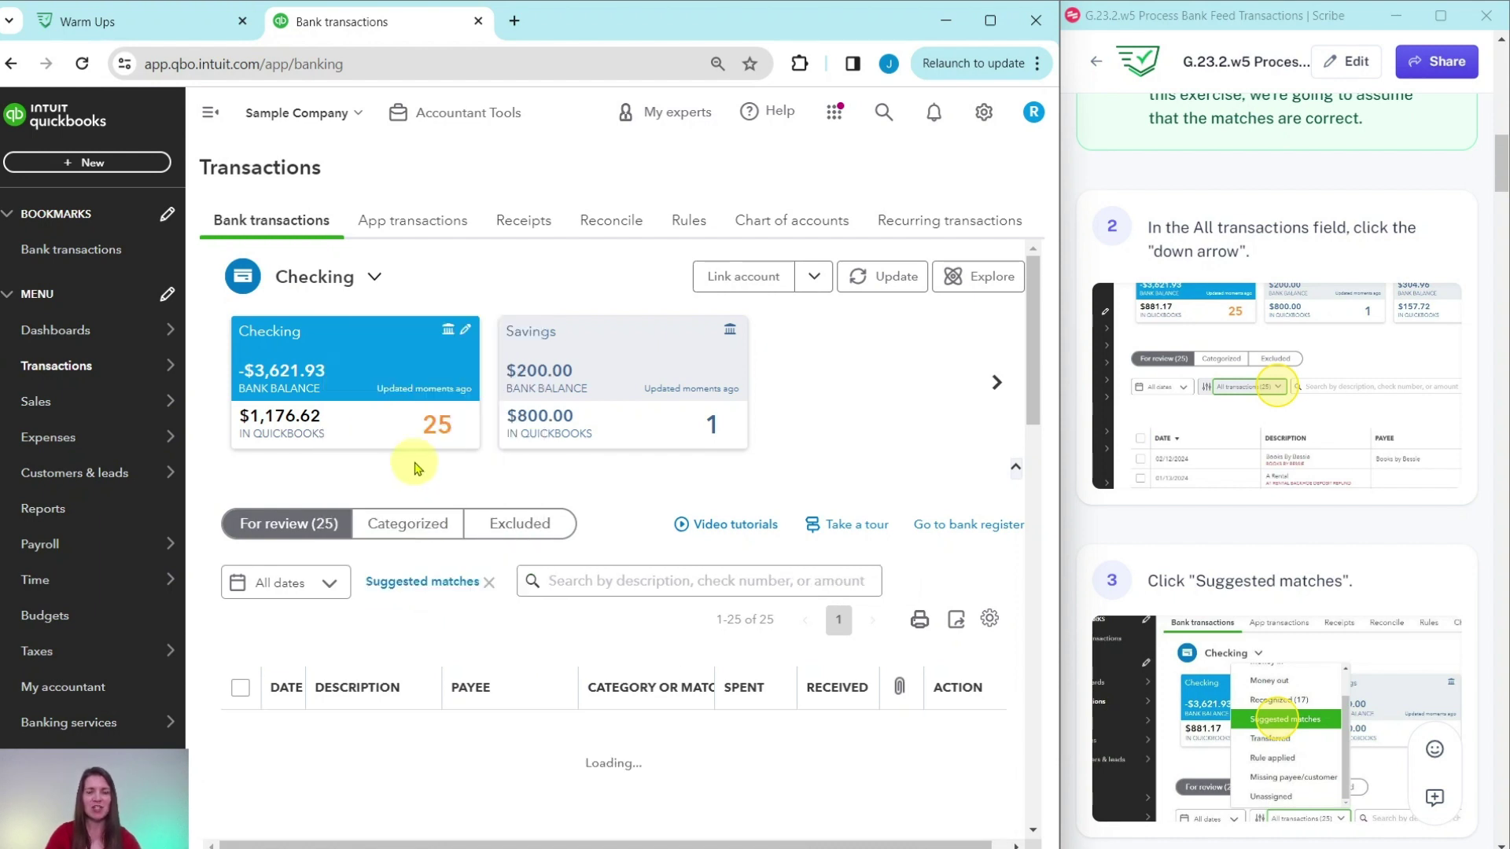
Match the first $75.00 bank transaction with two possible matches to Expense 76 and add it
scroll(659, 565, down, 2)
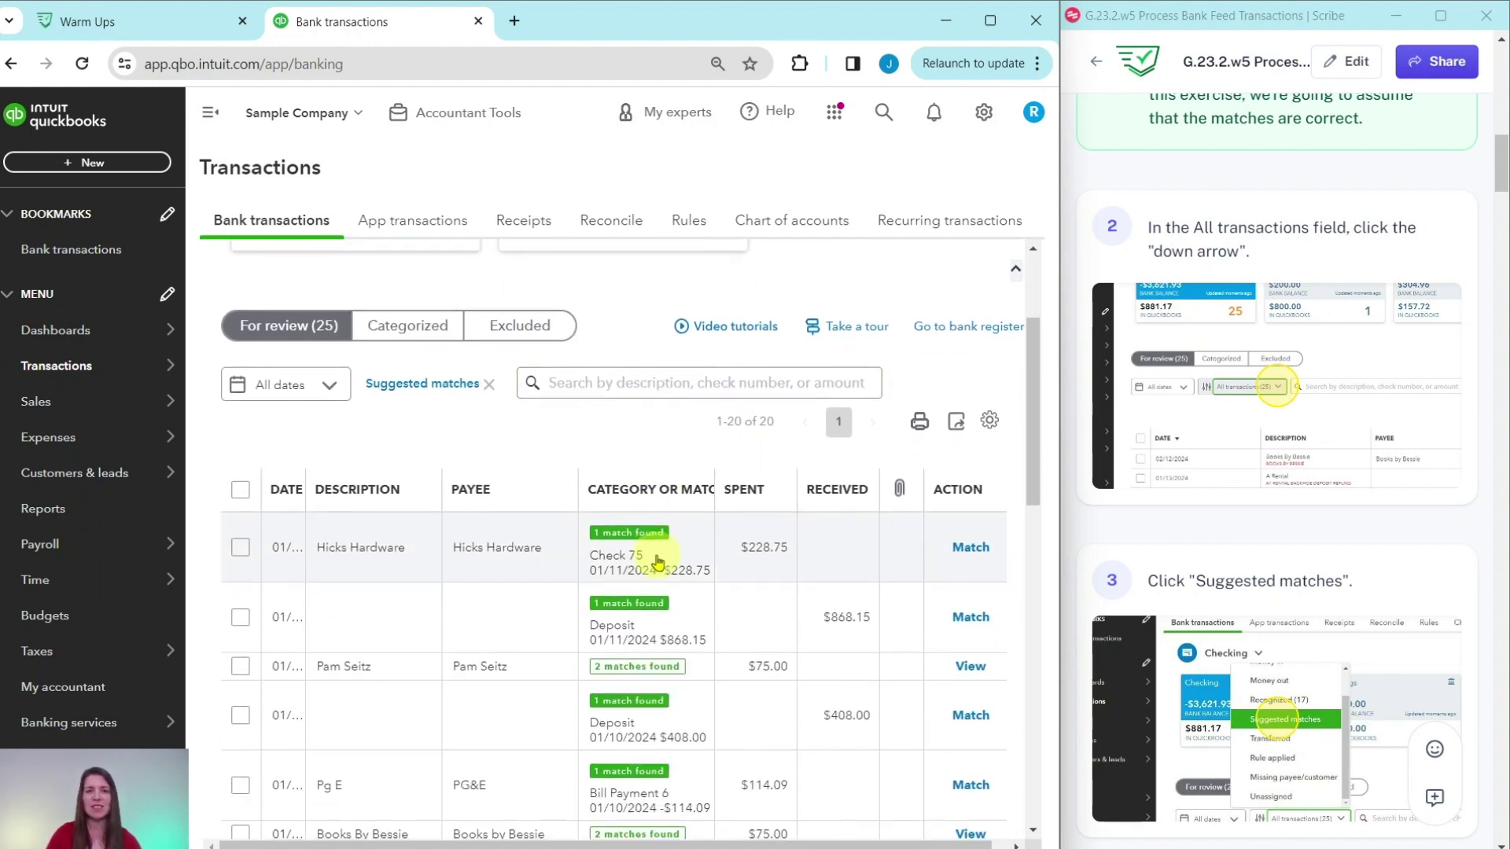
scroll(677, 550, down, 4)
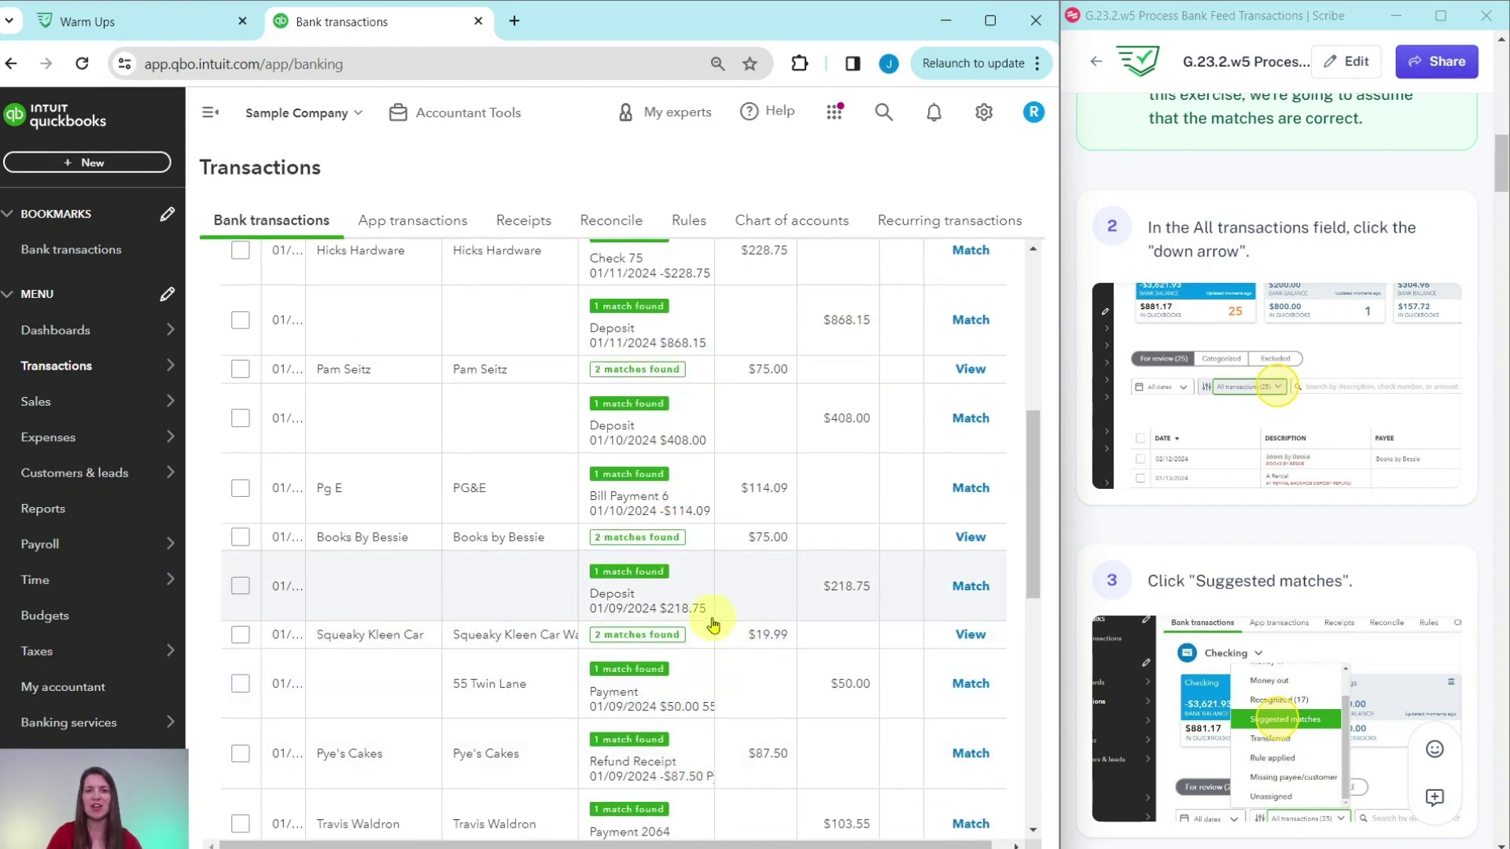
scroll(712, 621, up, 6)
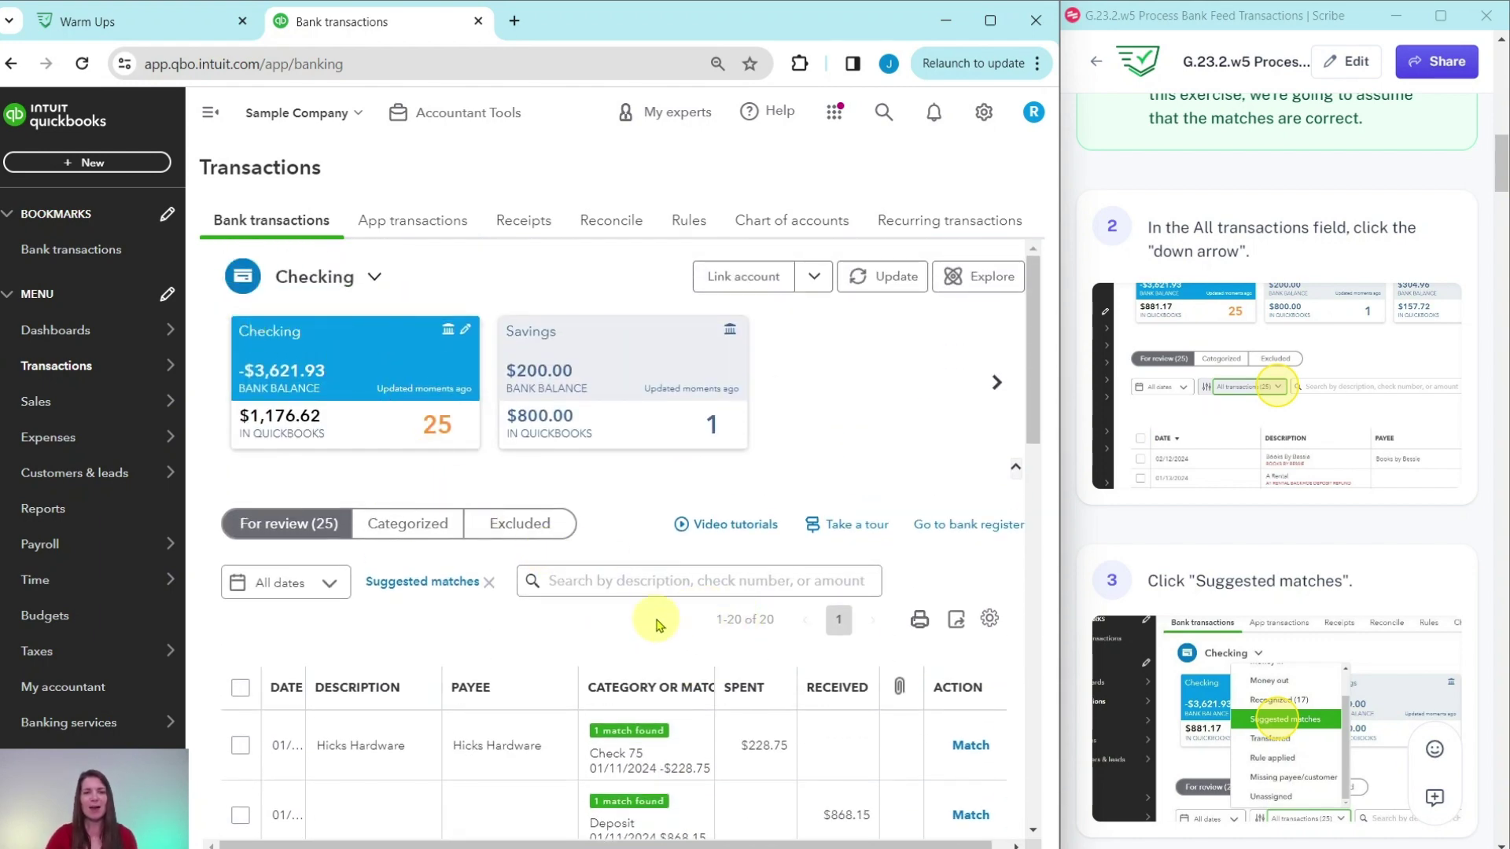
scroll(659, 625, down, 1)
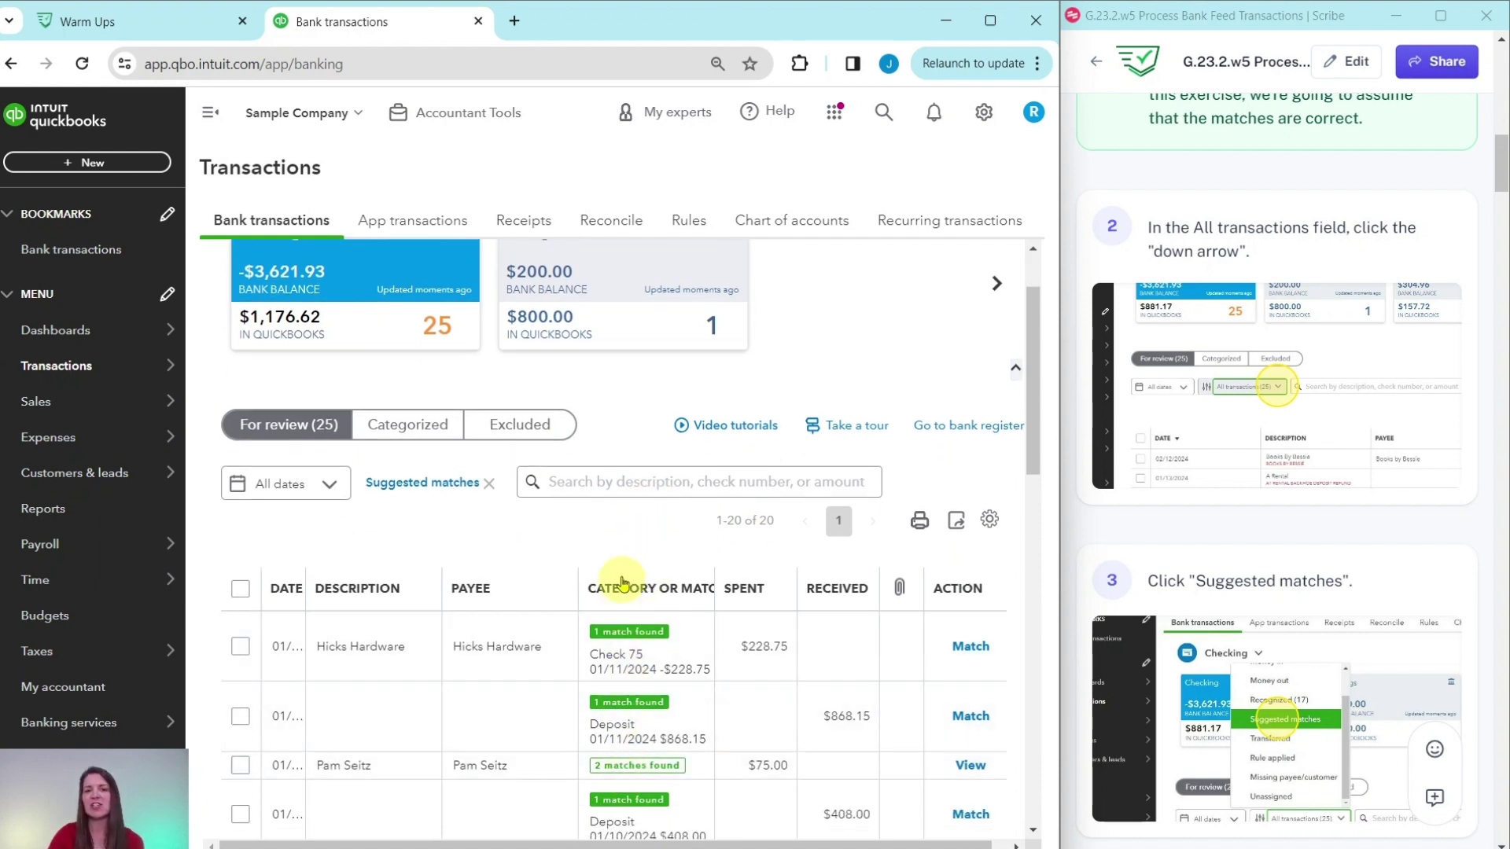
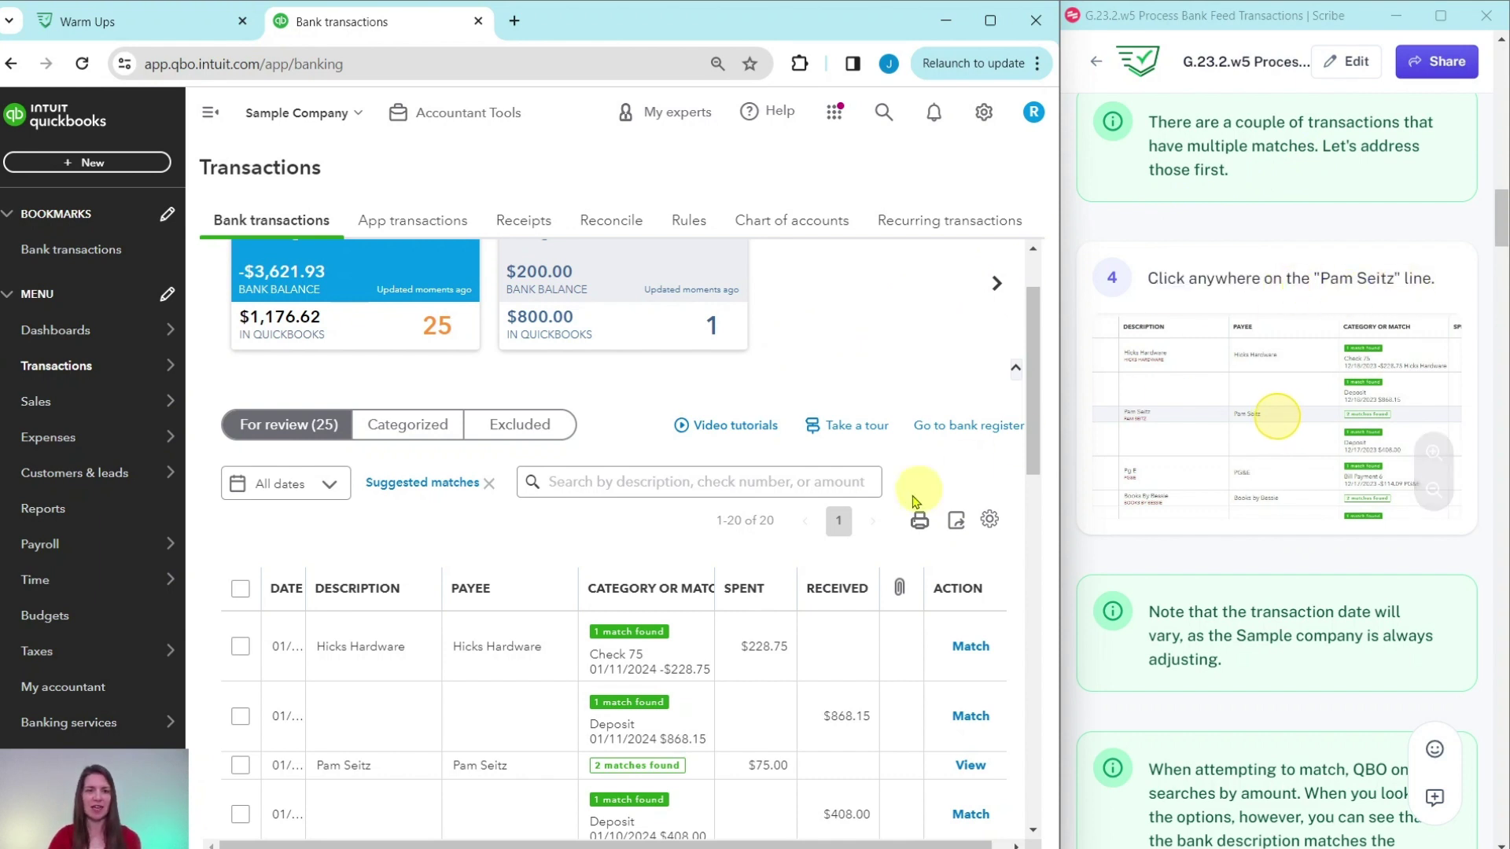
scroll(574, 464, down, 4)
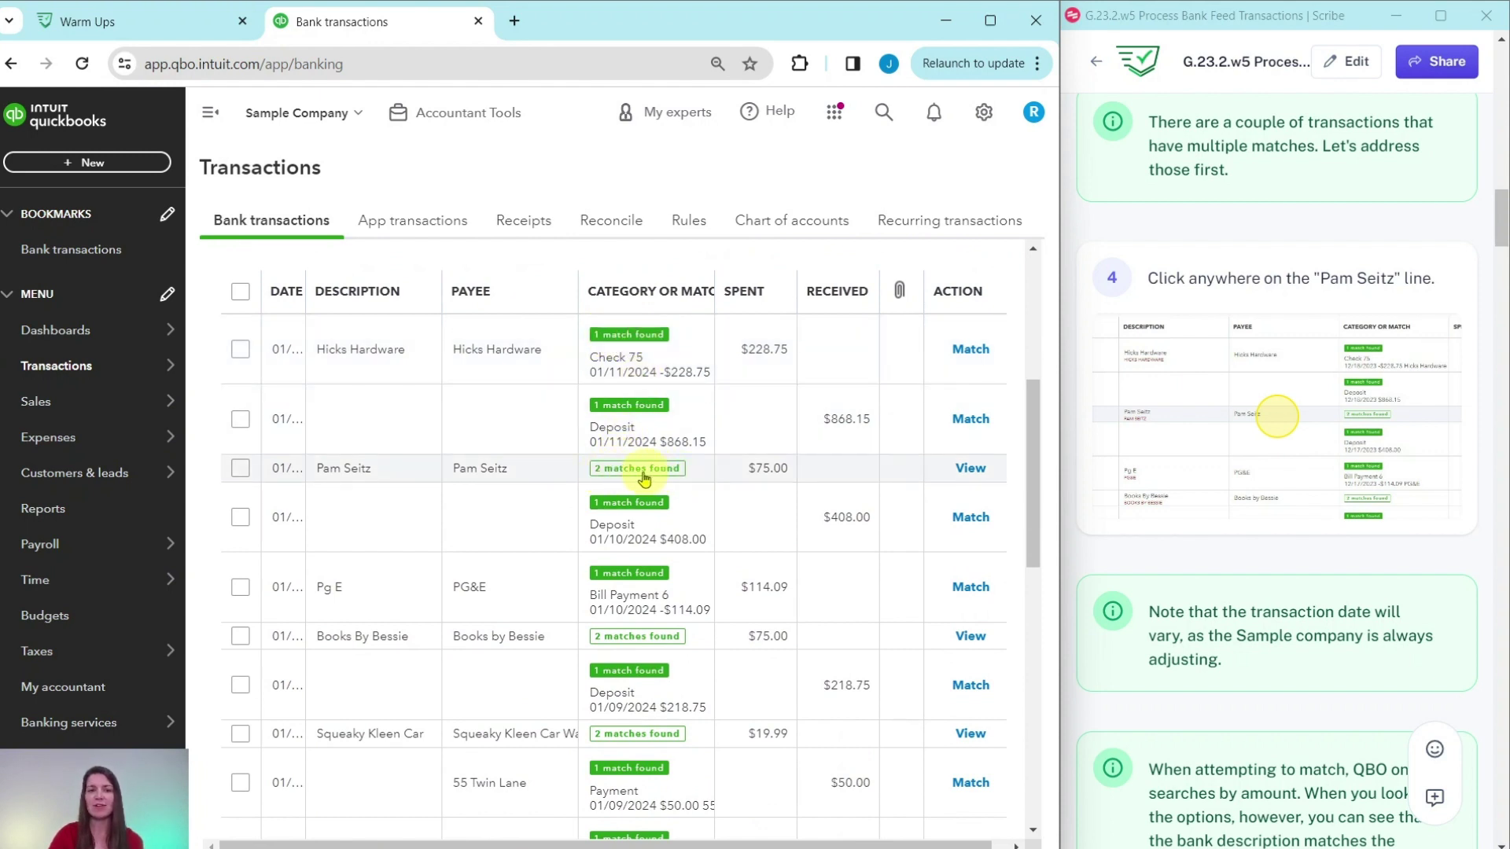
click(554, 478)
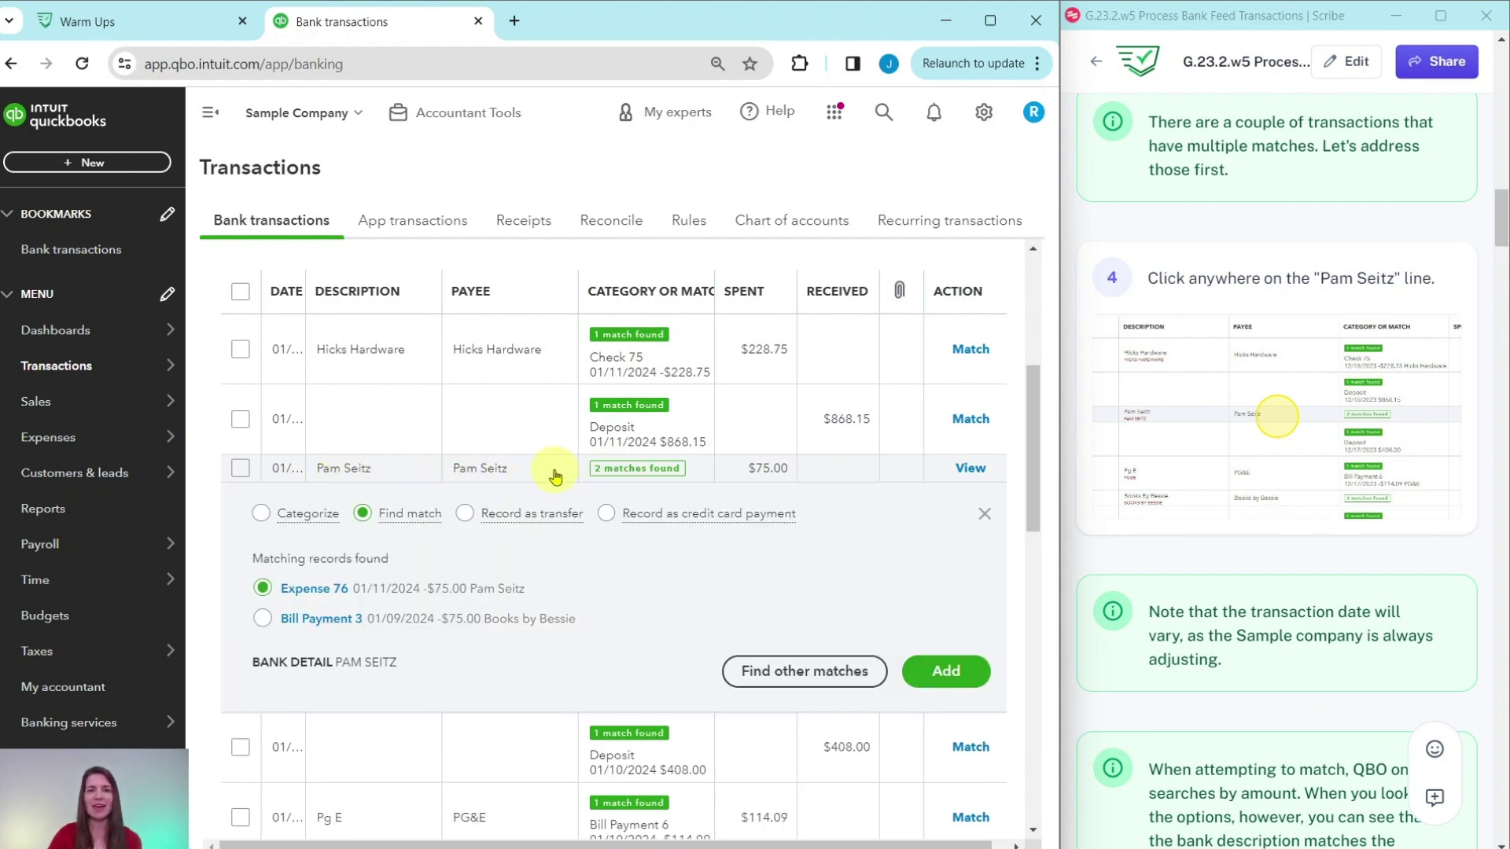
scroll(1258, 511, down, 3)
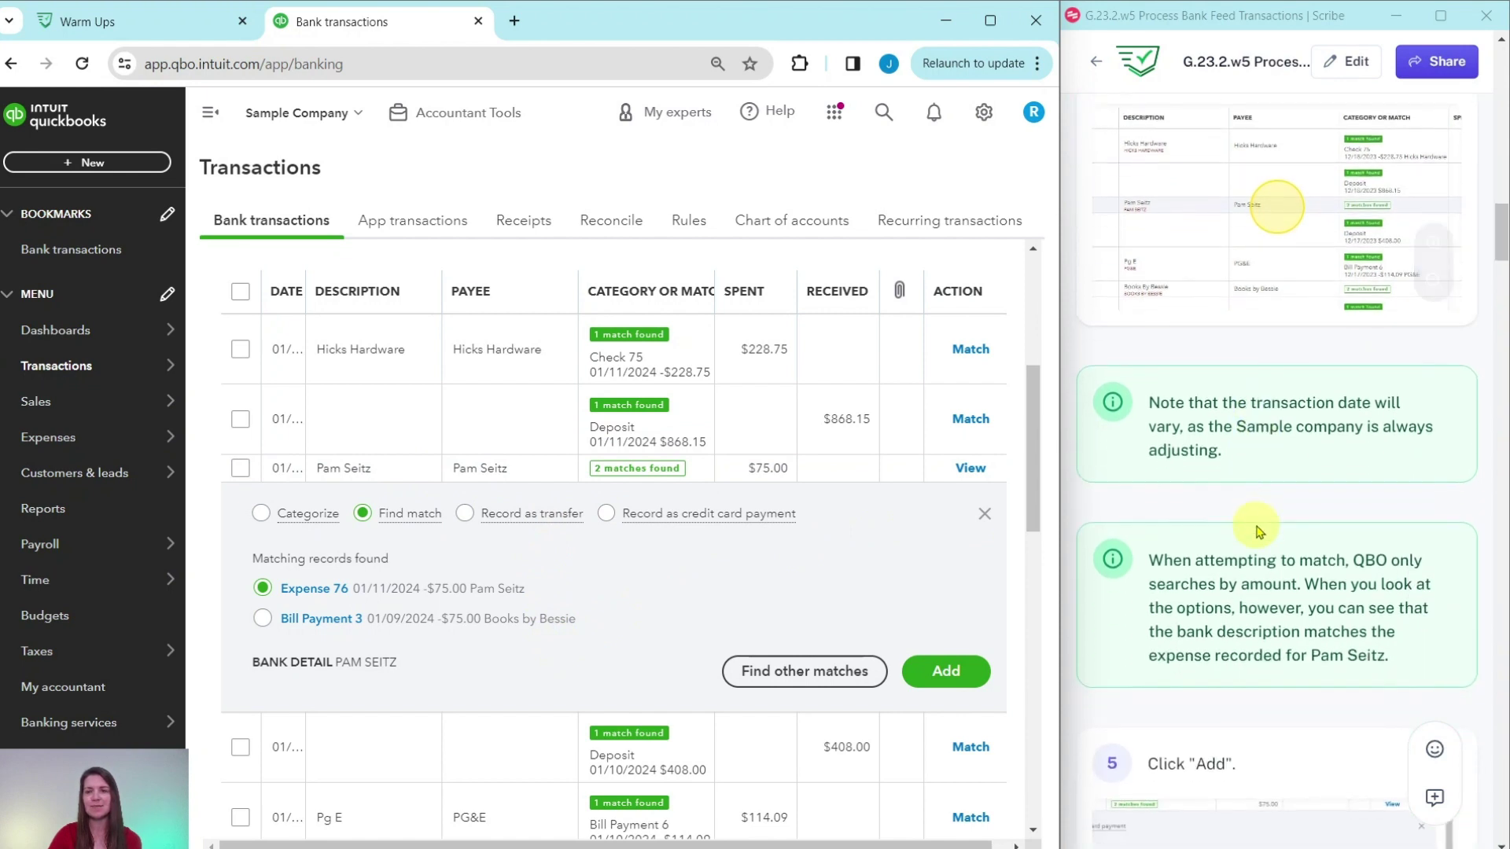
scroll(1256, 531, down, 2)
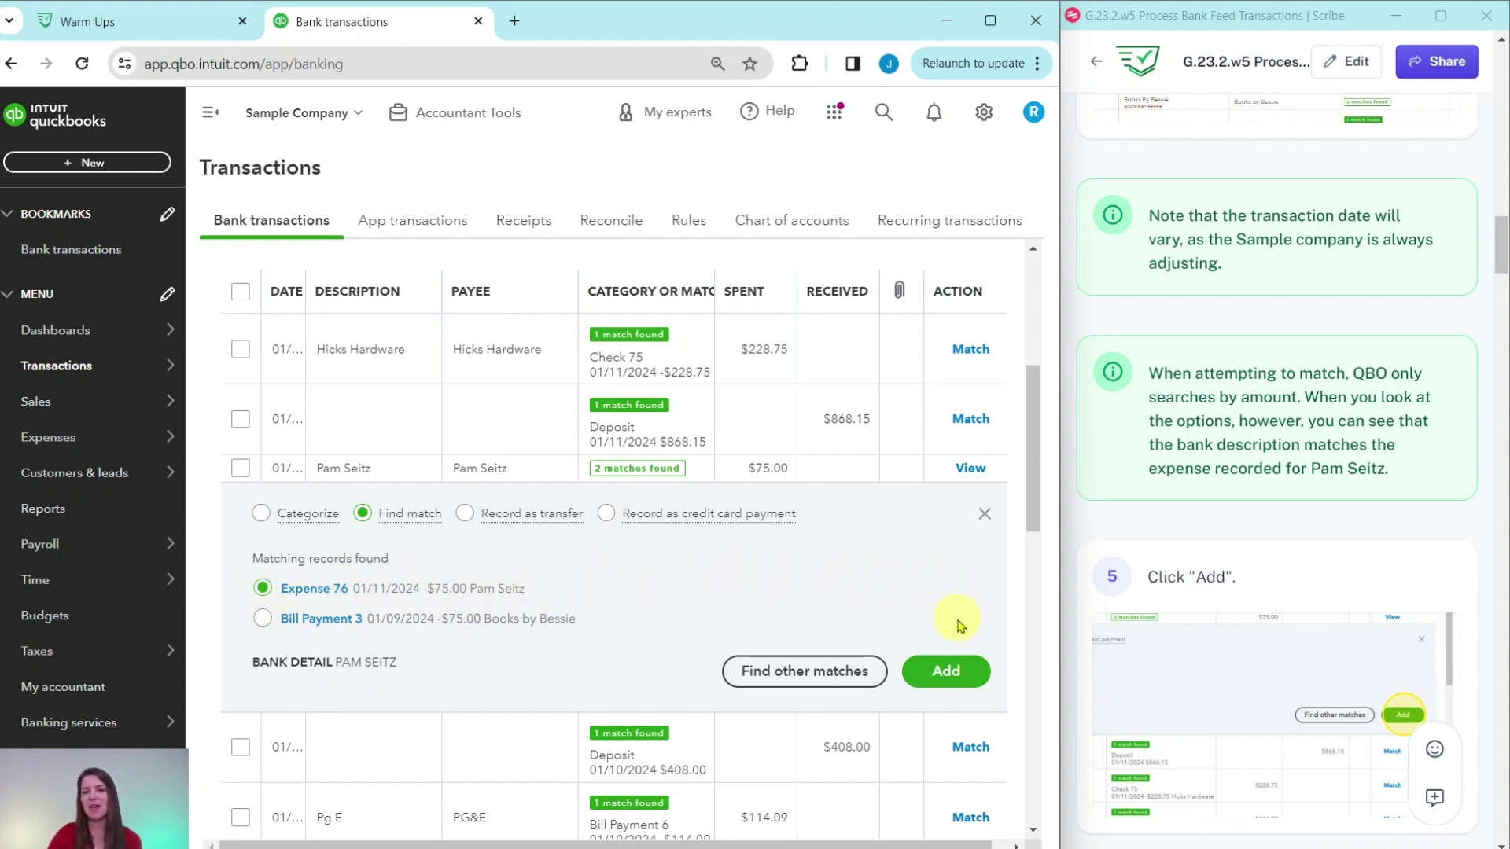
click(946, 673)
Open the $19.99 Squeaky Kleen Car Wash bank transaction to show its matching records
scroll(1217, 565, down, 2)
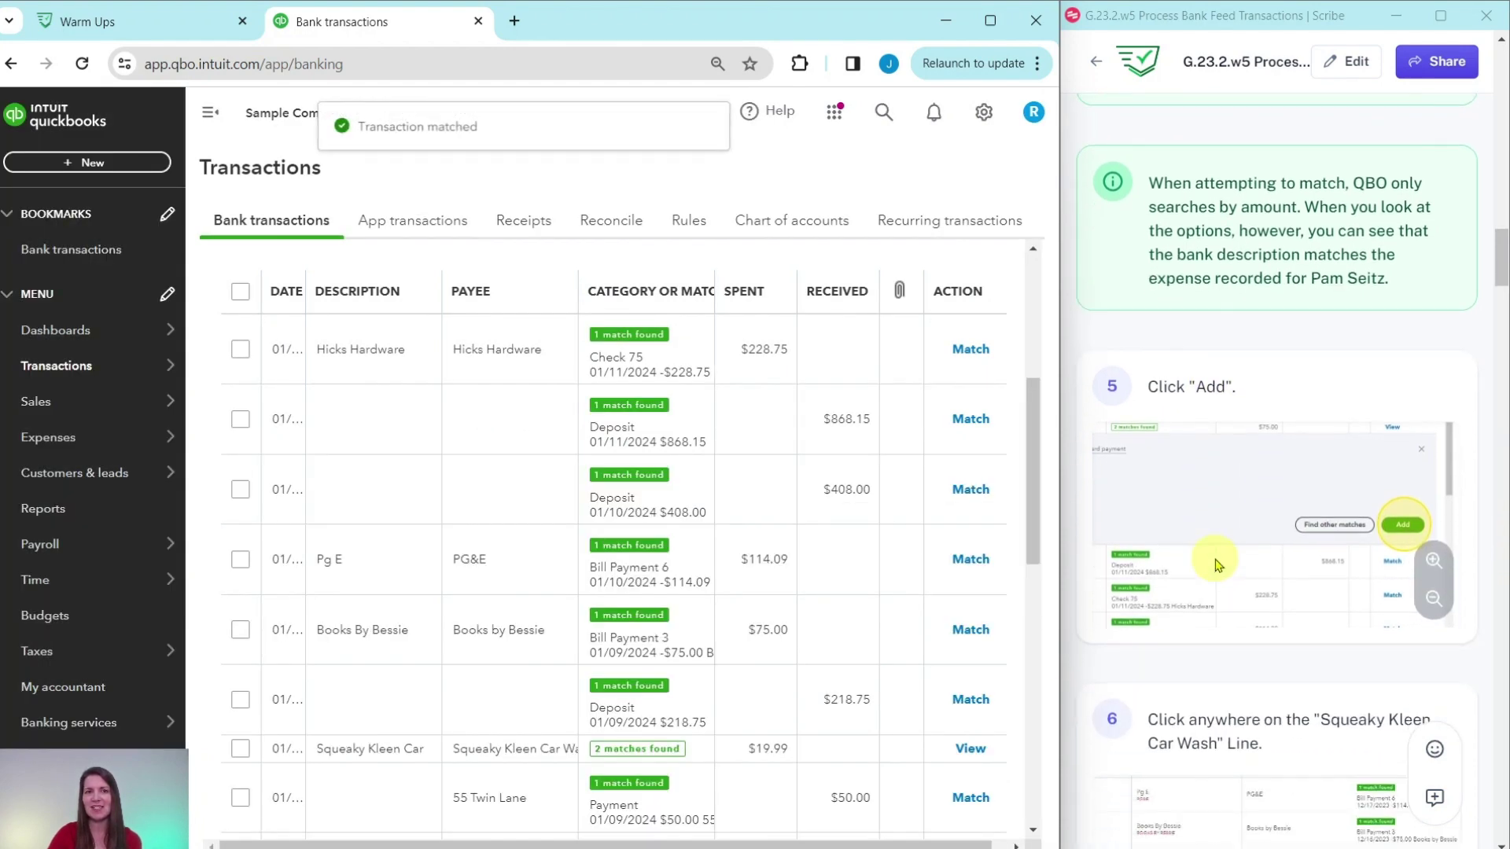
scroll(1218, 565, down, 3)
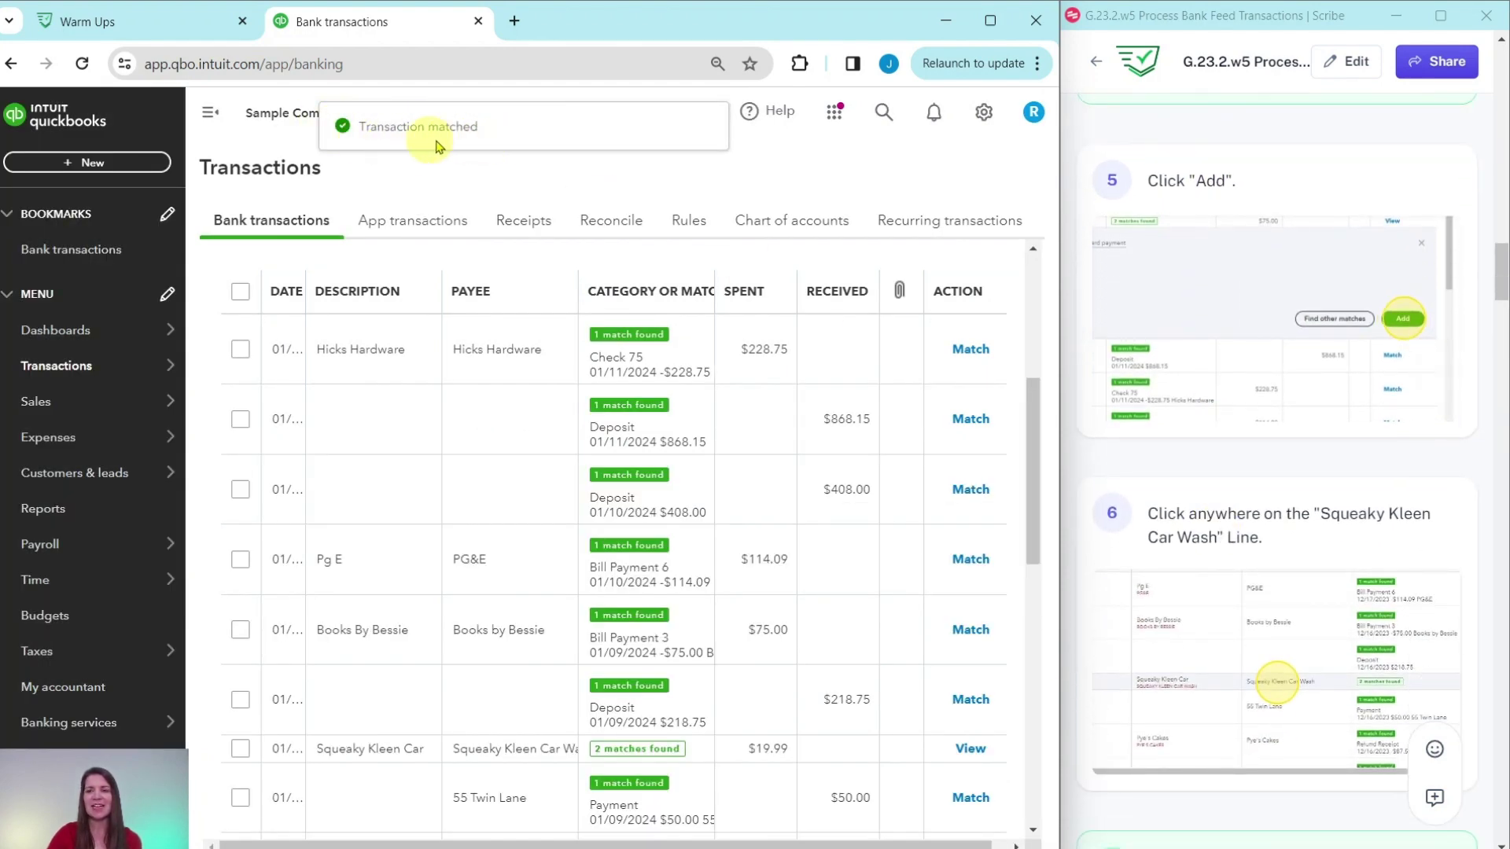
scroll(1271, 400, down, 4)
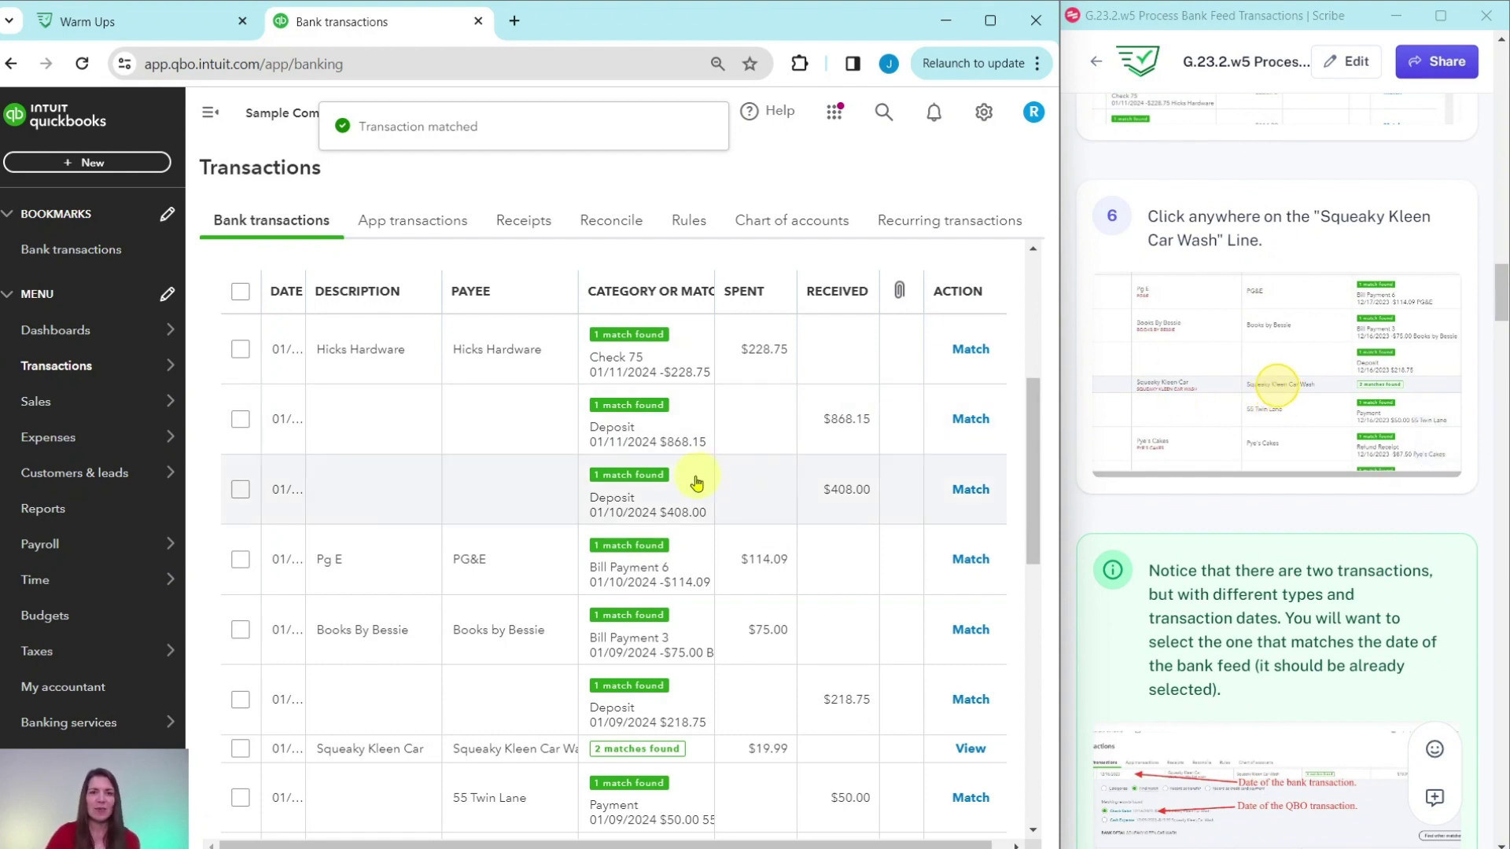
scroll(667, 481, down, 3)
scroll(667, 481, down, 1)
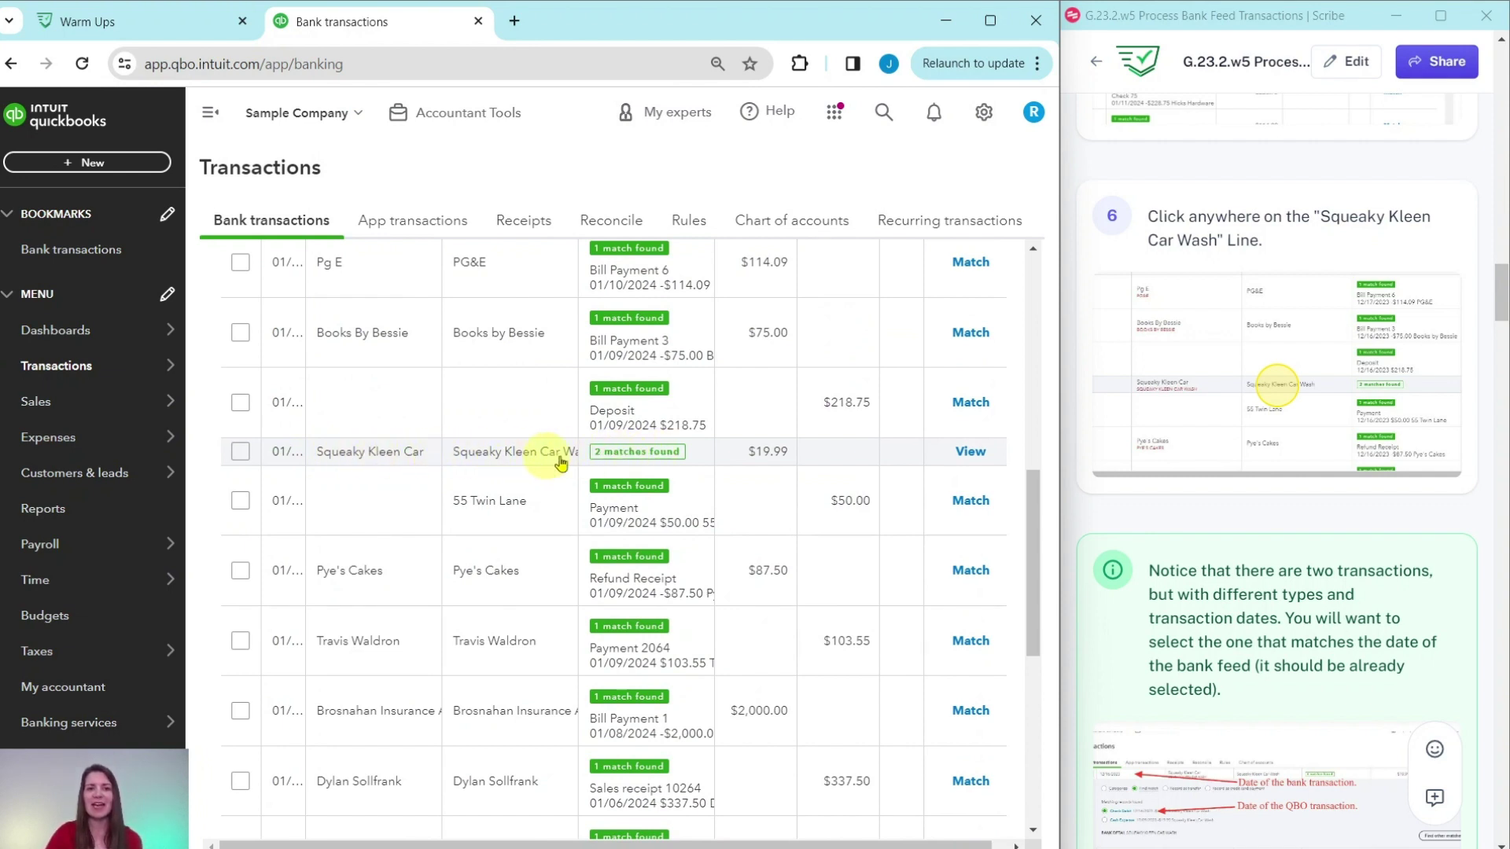
click(586, 461)
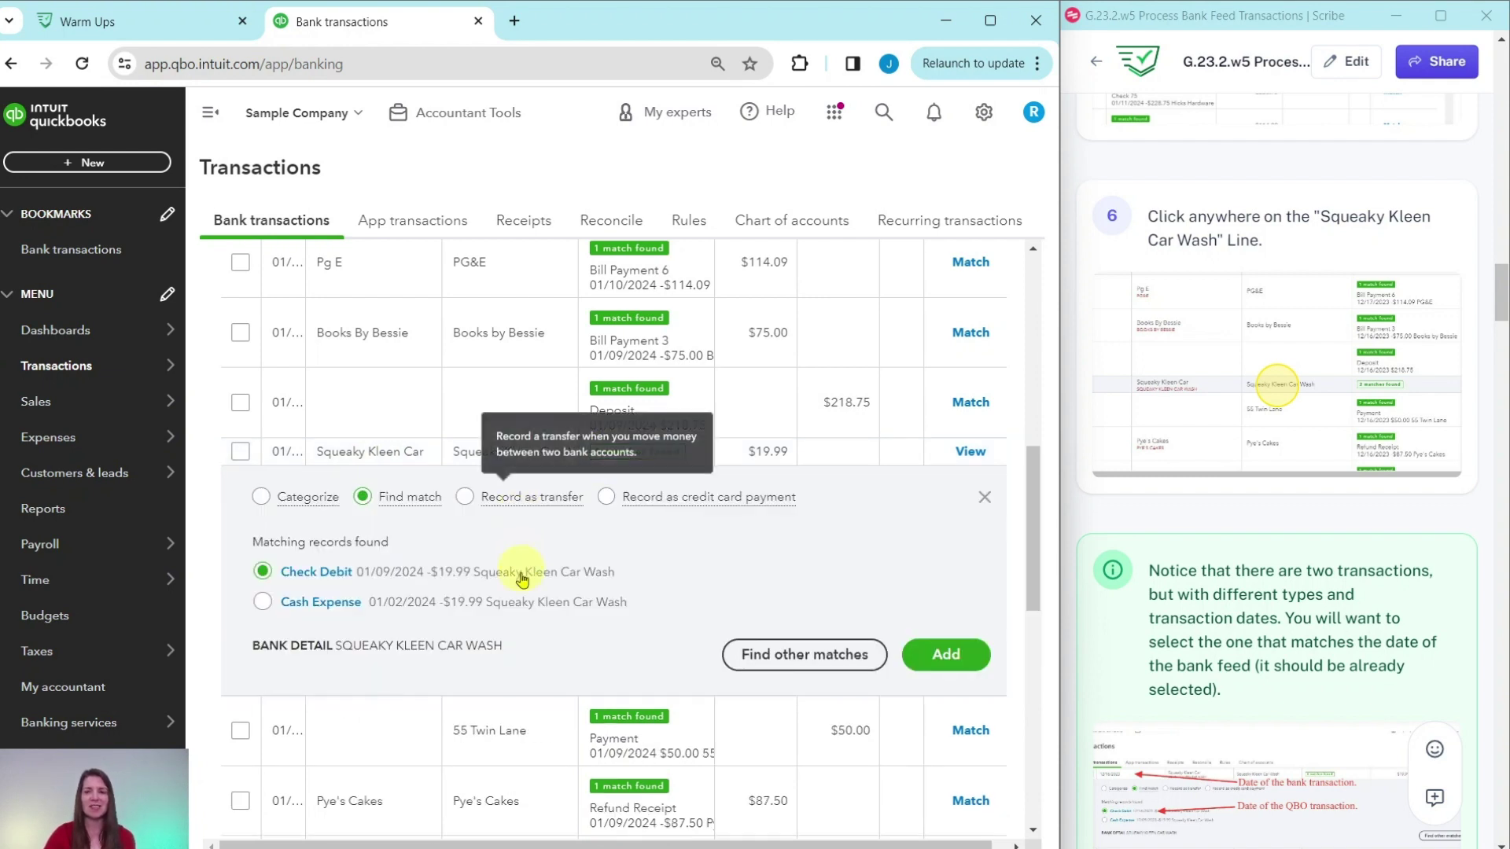
Widen the Date column to show full dates and compare the Squeaky Kleen Car Wash transaction's date with its possible matches
scroll(1293, 570, down, 5)
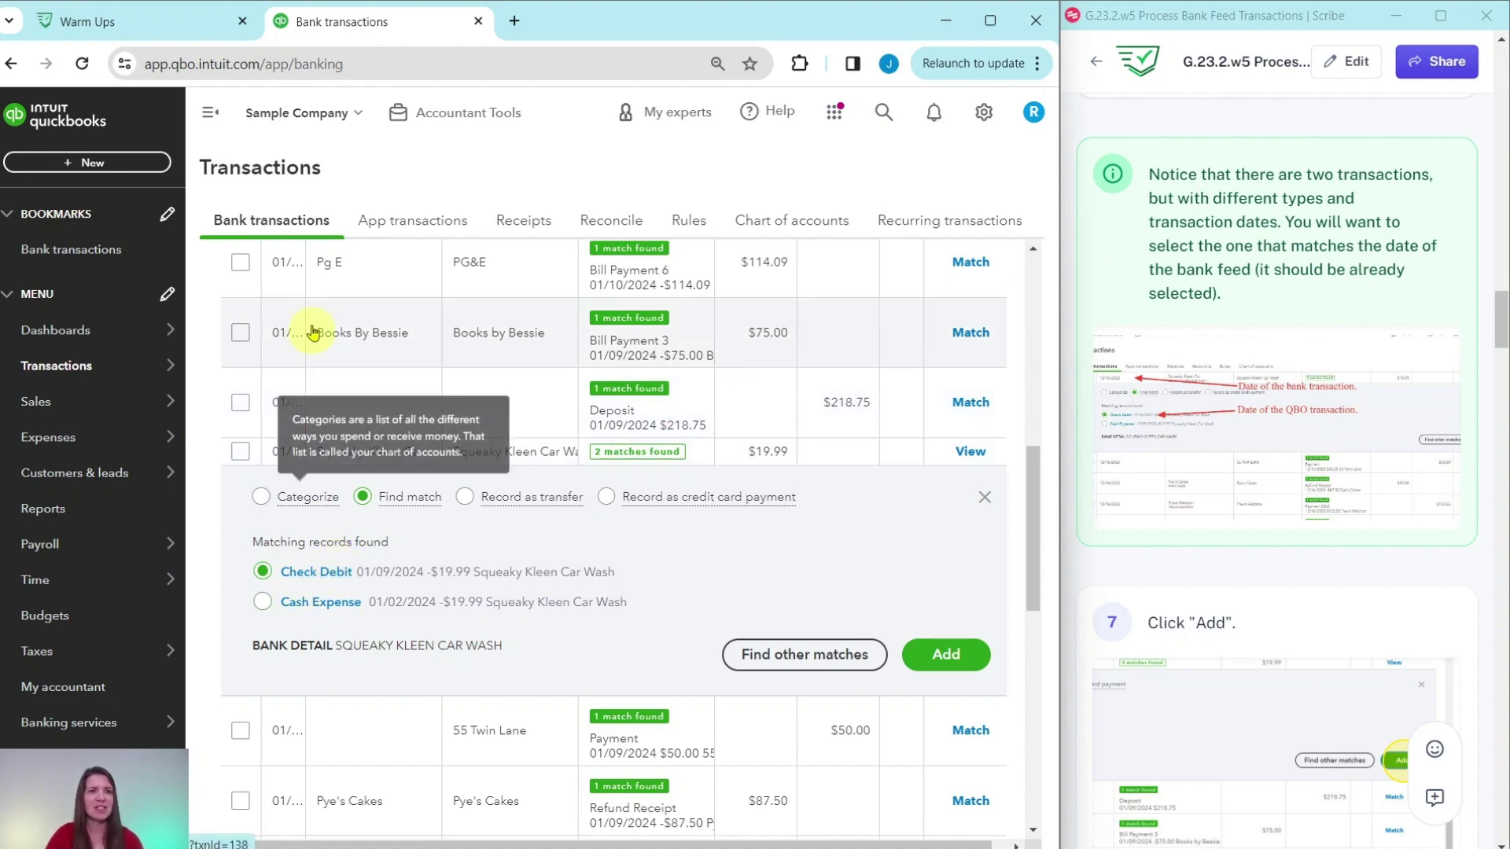
scroll(322, 330, up, 5)
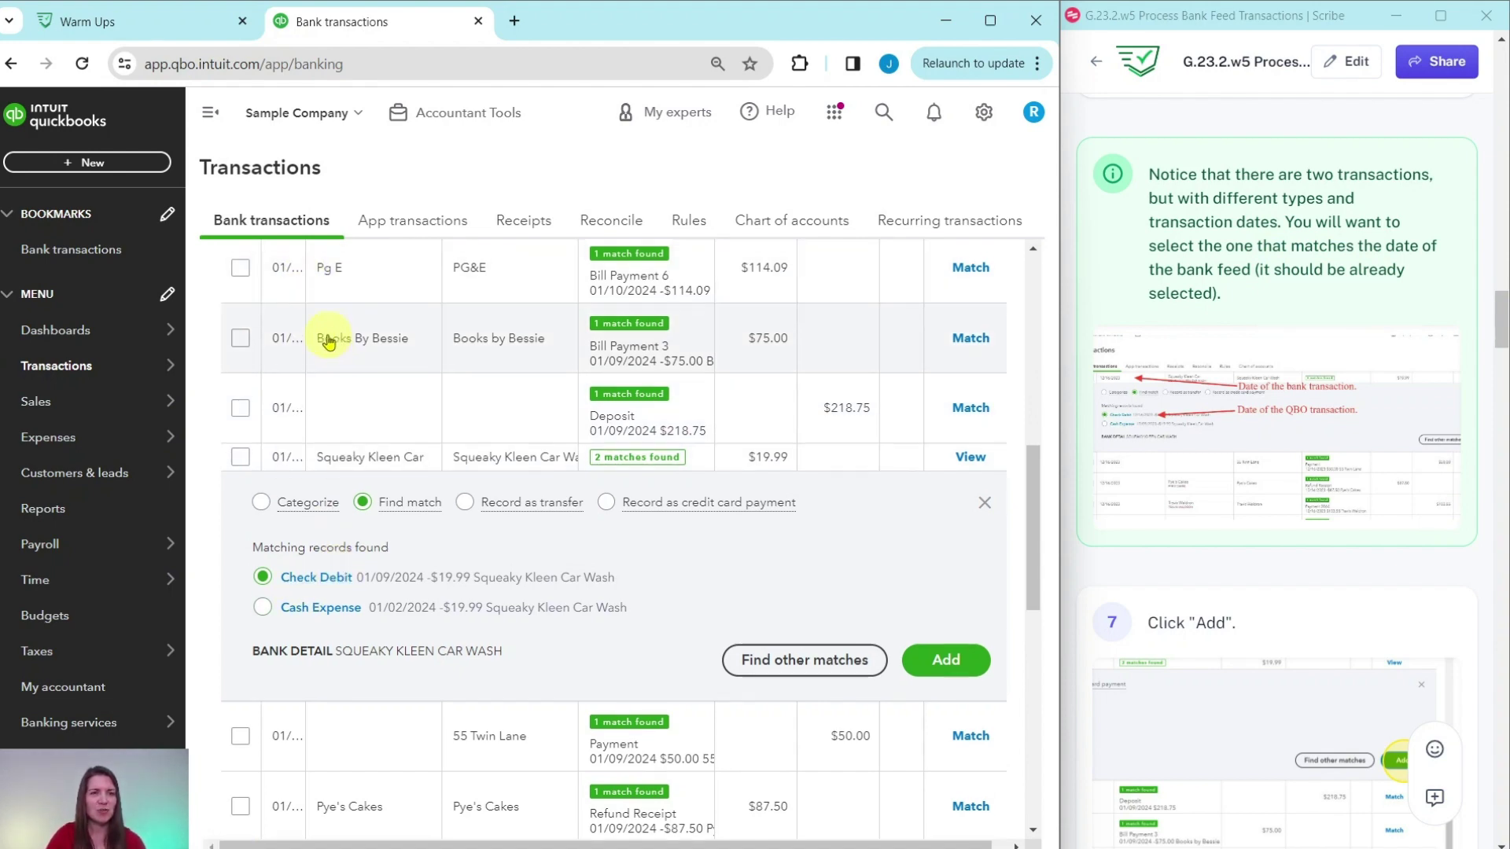
drag(301, 381, 340, 381)
scroll(357, 464, down, 2)
scroll(355, 456, down, 3)
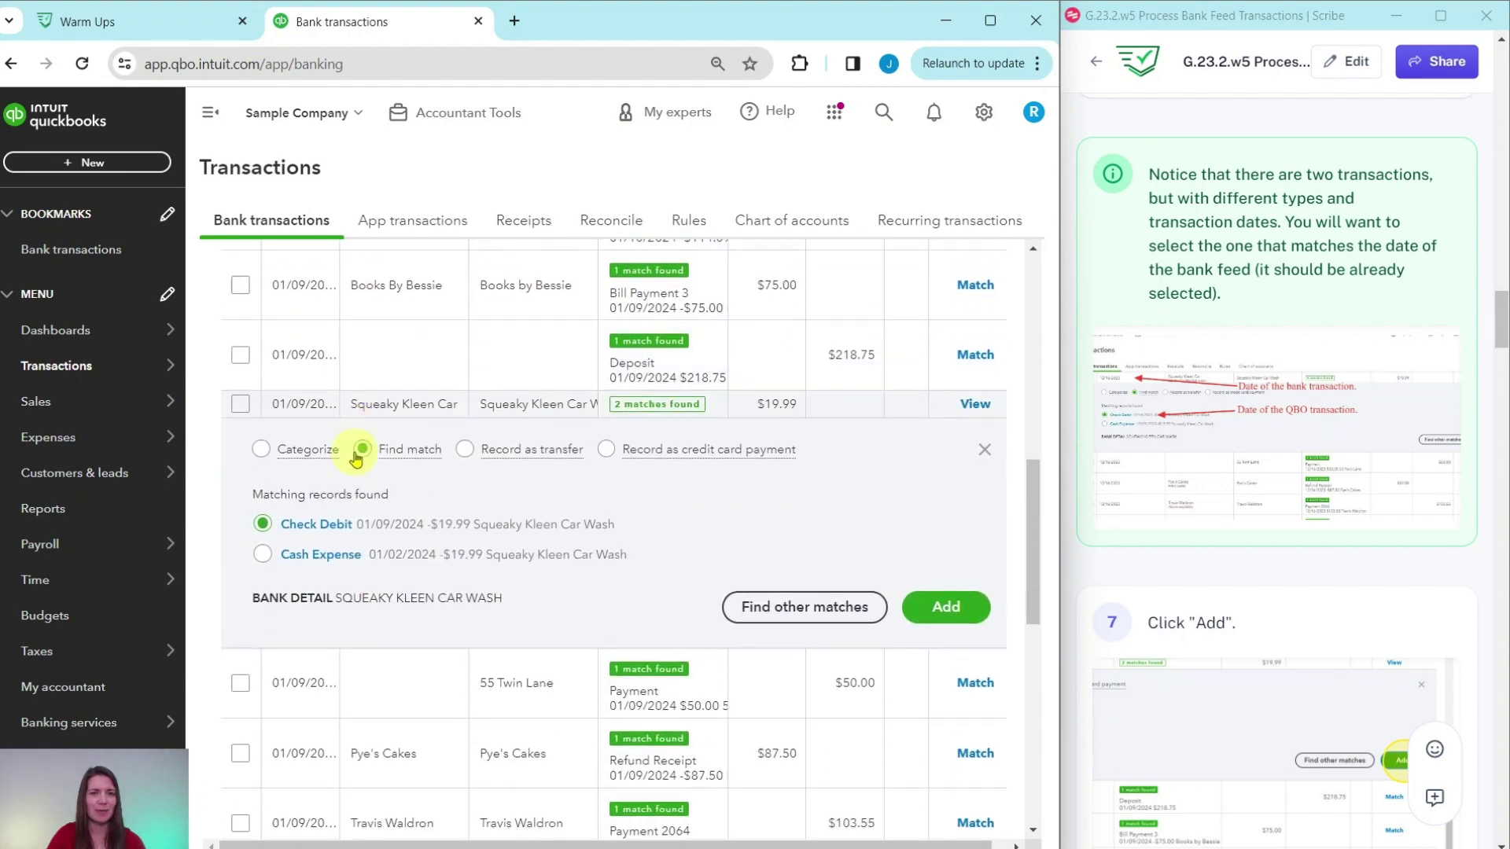
scroll(354, 450, up, 1)
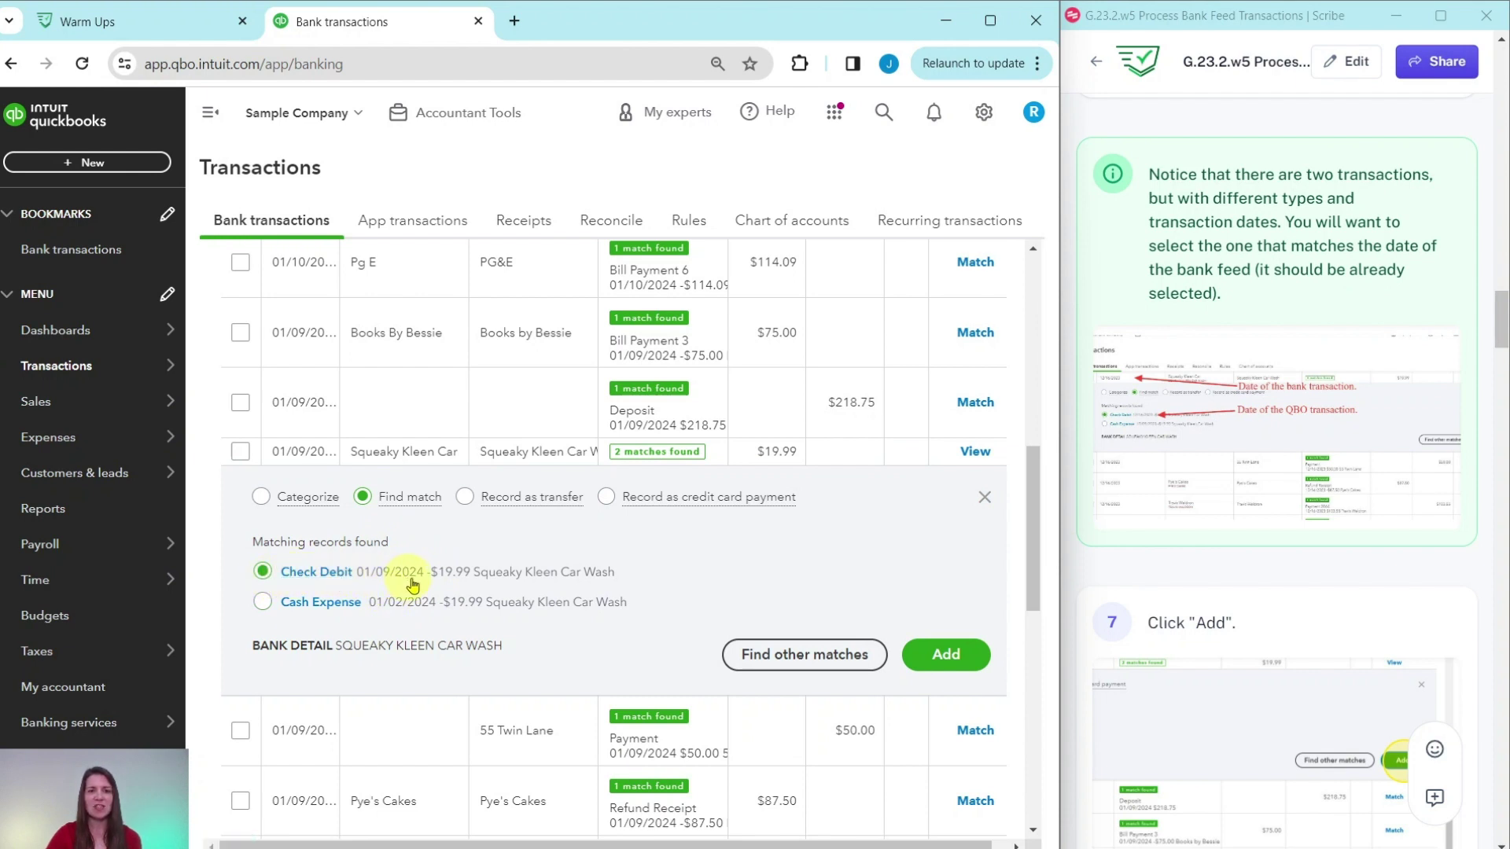
Match the $19.99 Squeaky Kleen Car Wash bank transaction to the Check Debit dated 01/09/2024 and add it
click(946, 658)
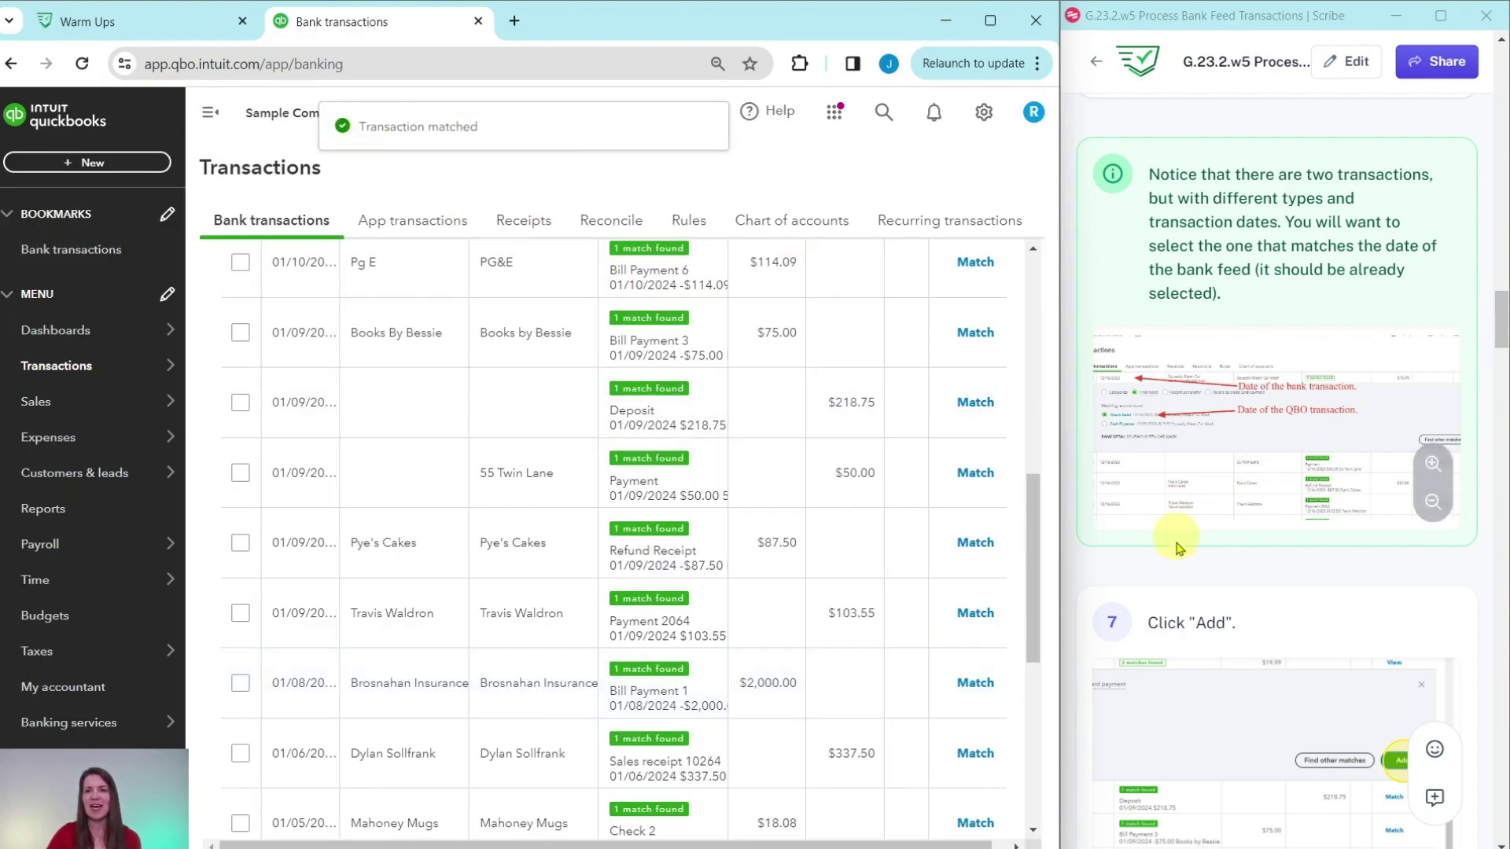
scroll(1172, 540, down, 8)
scroll(1217, 545, down, 3)
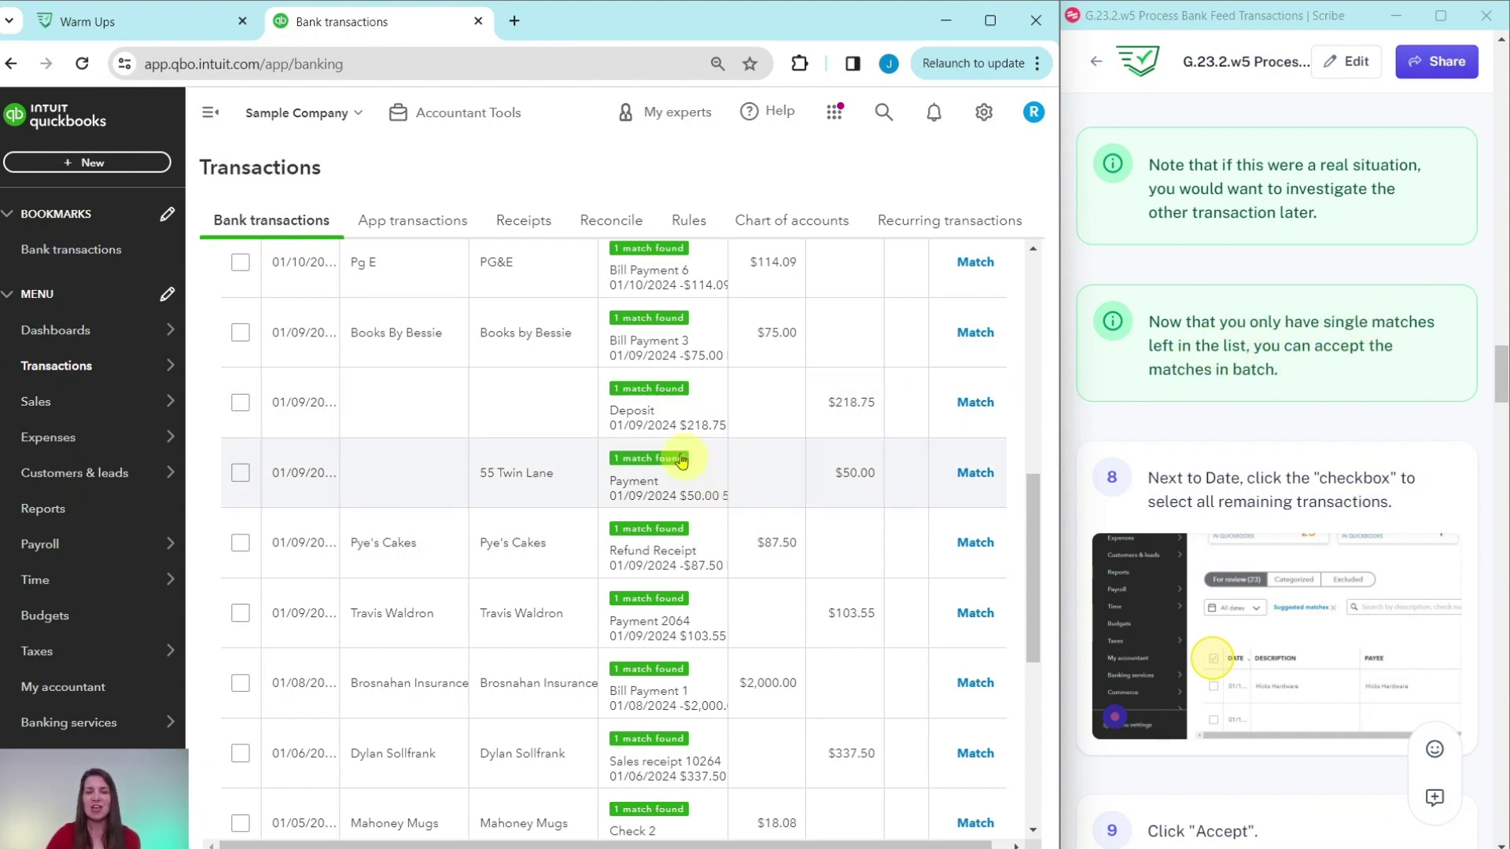
Review the remaining single-match transactions, select them all and accept their matches in one batch
scroll(681, 460, down, 6)
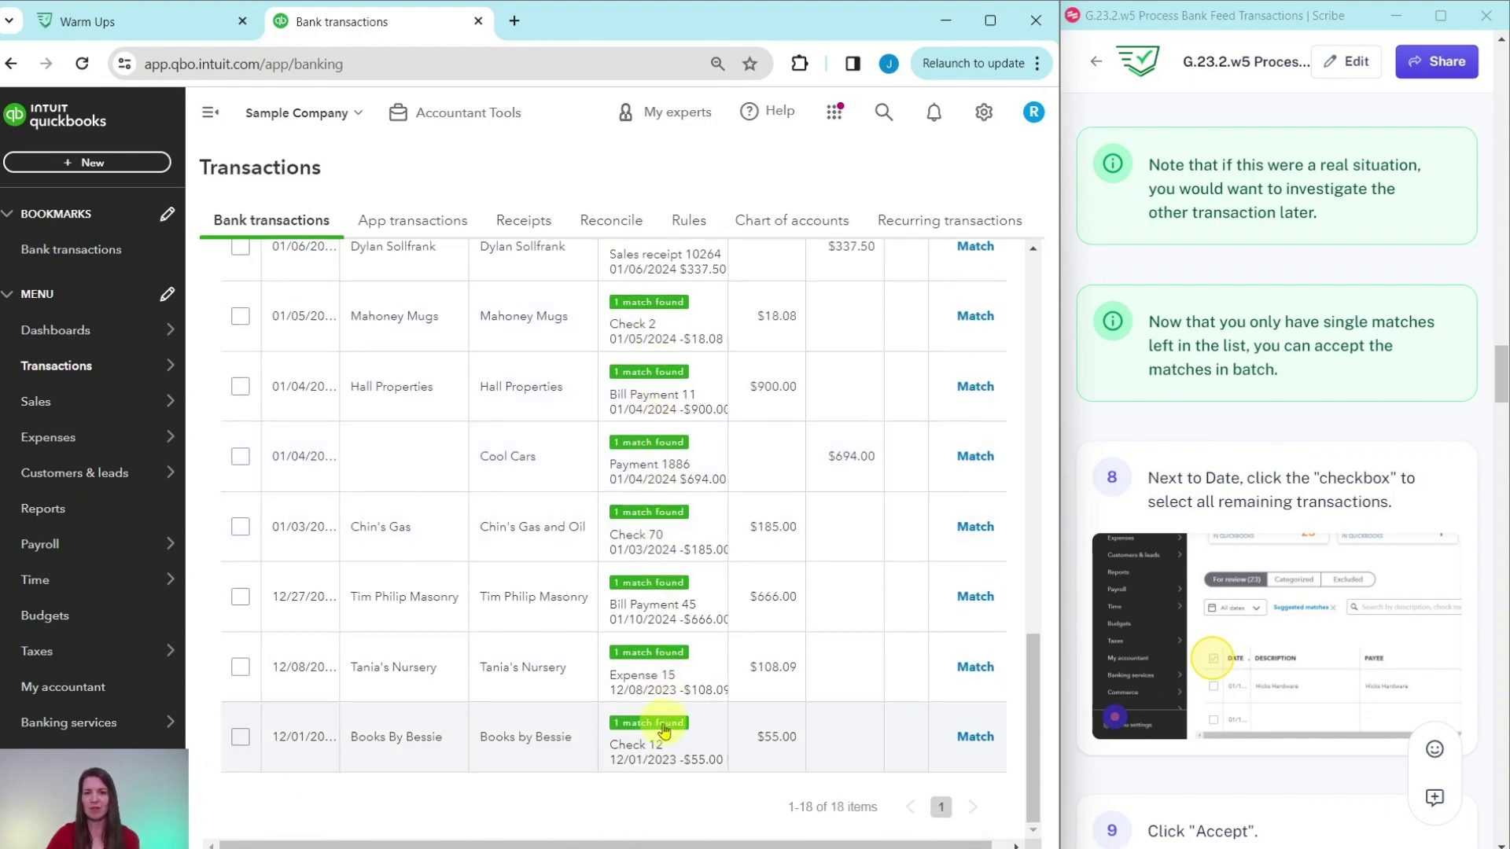
scroll(660, 385, up, 2)
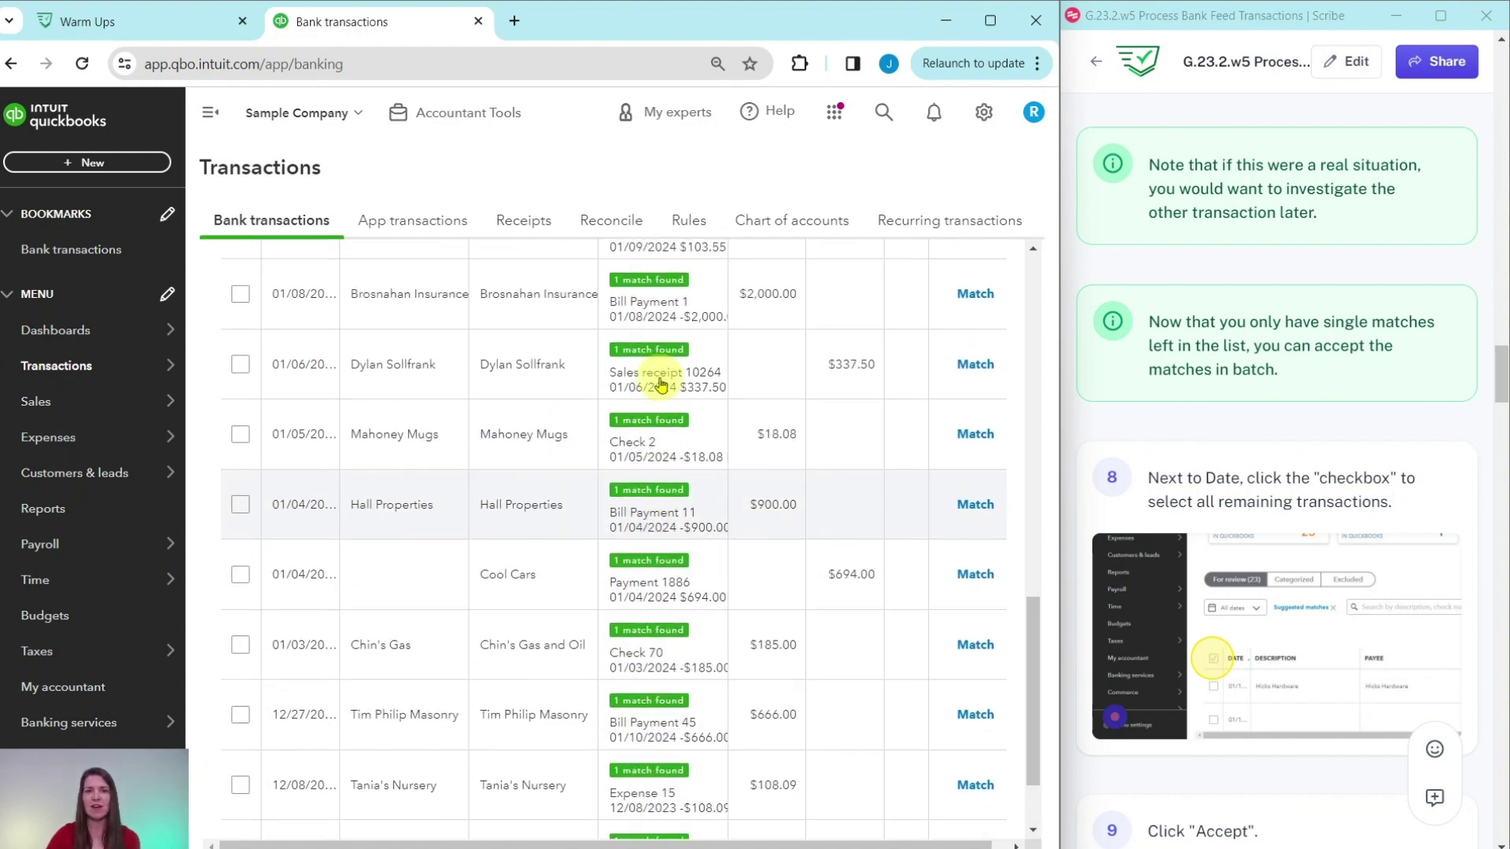
scroll(660, 385, up, 8)
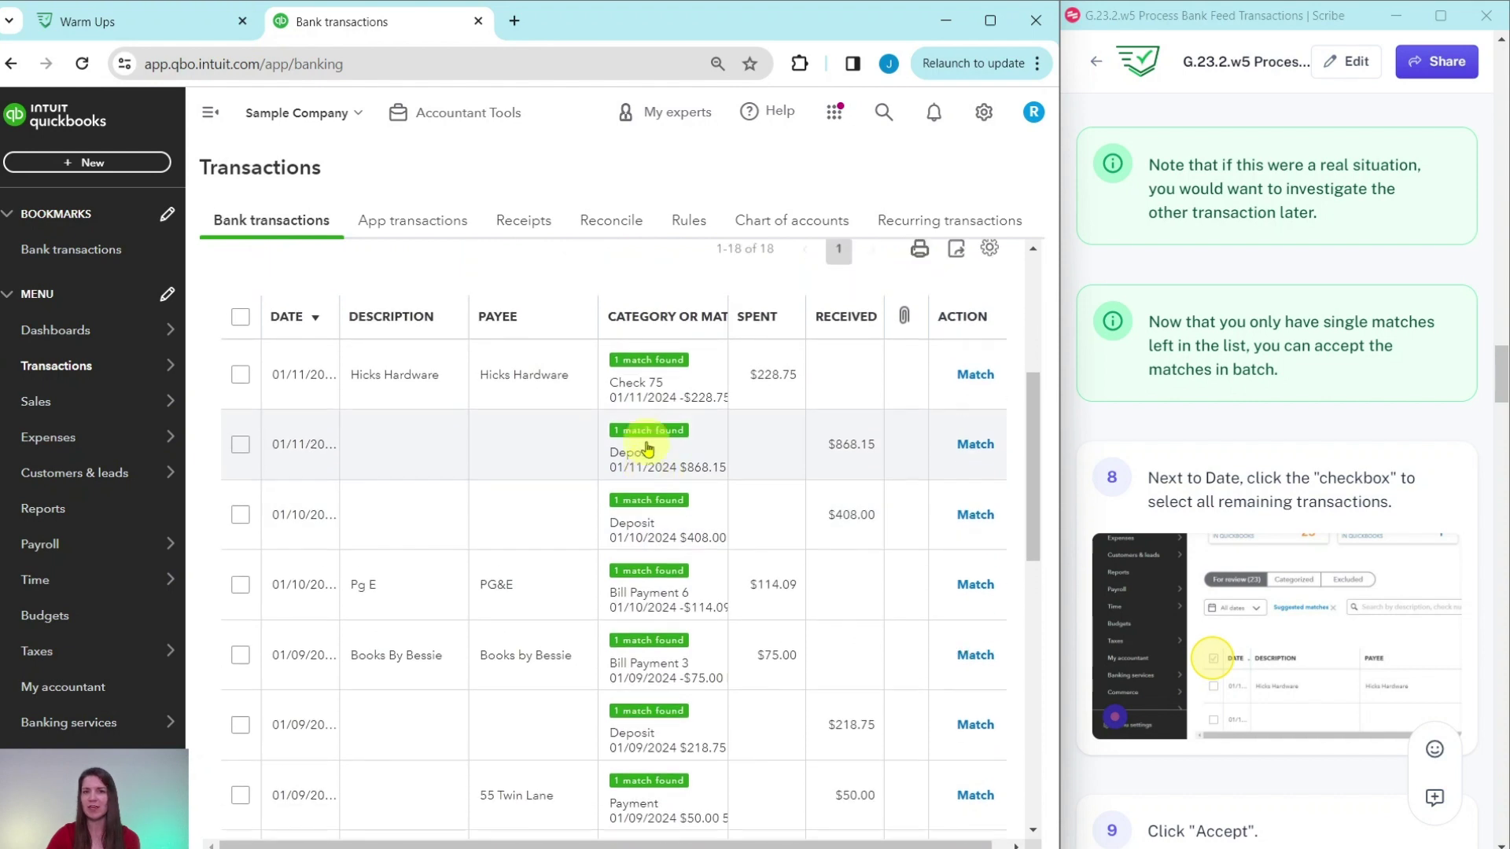
scroll(649, 441, up, 3)
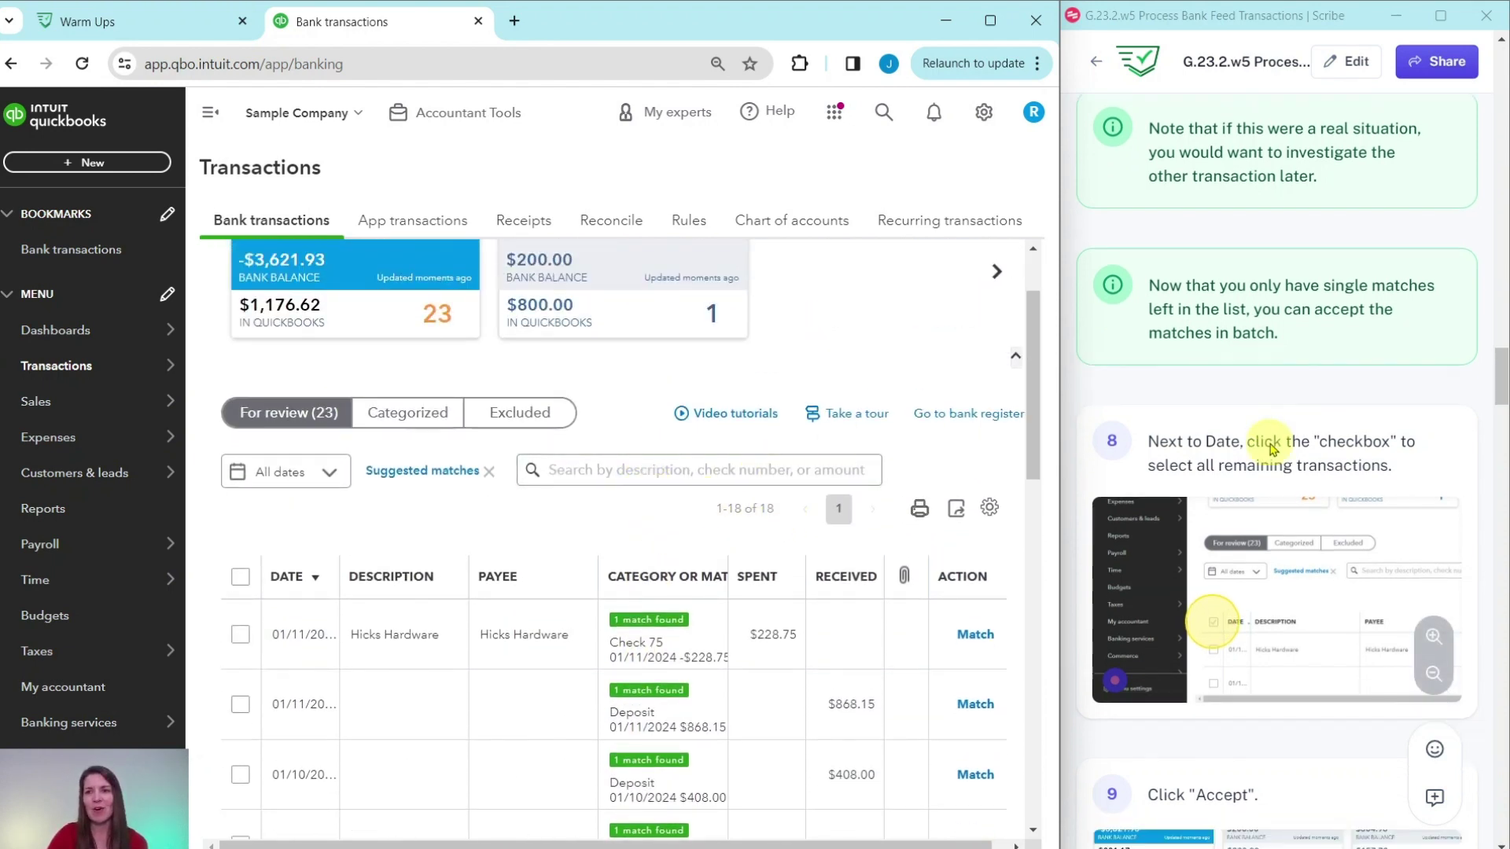
scroll(1258, 441, down, 4)
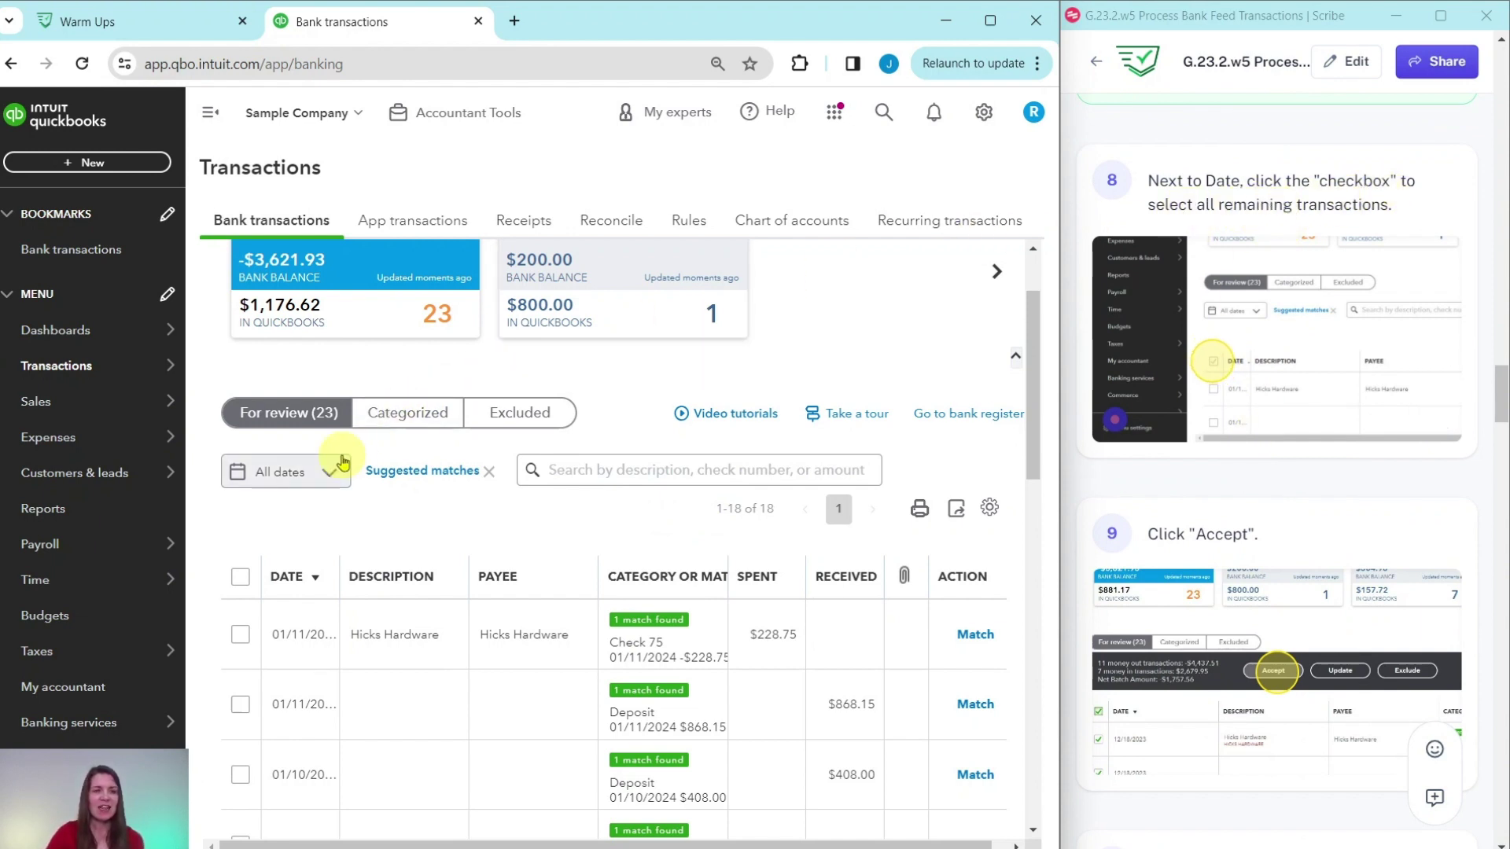
click(240, 581)
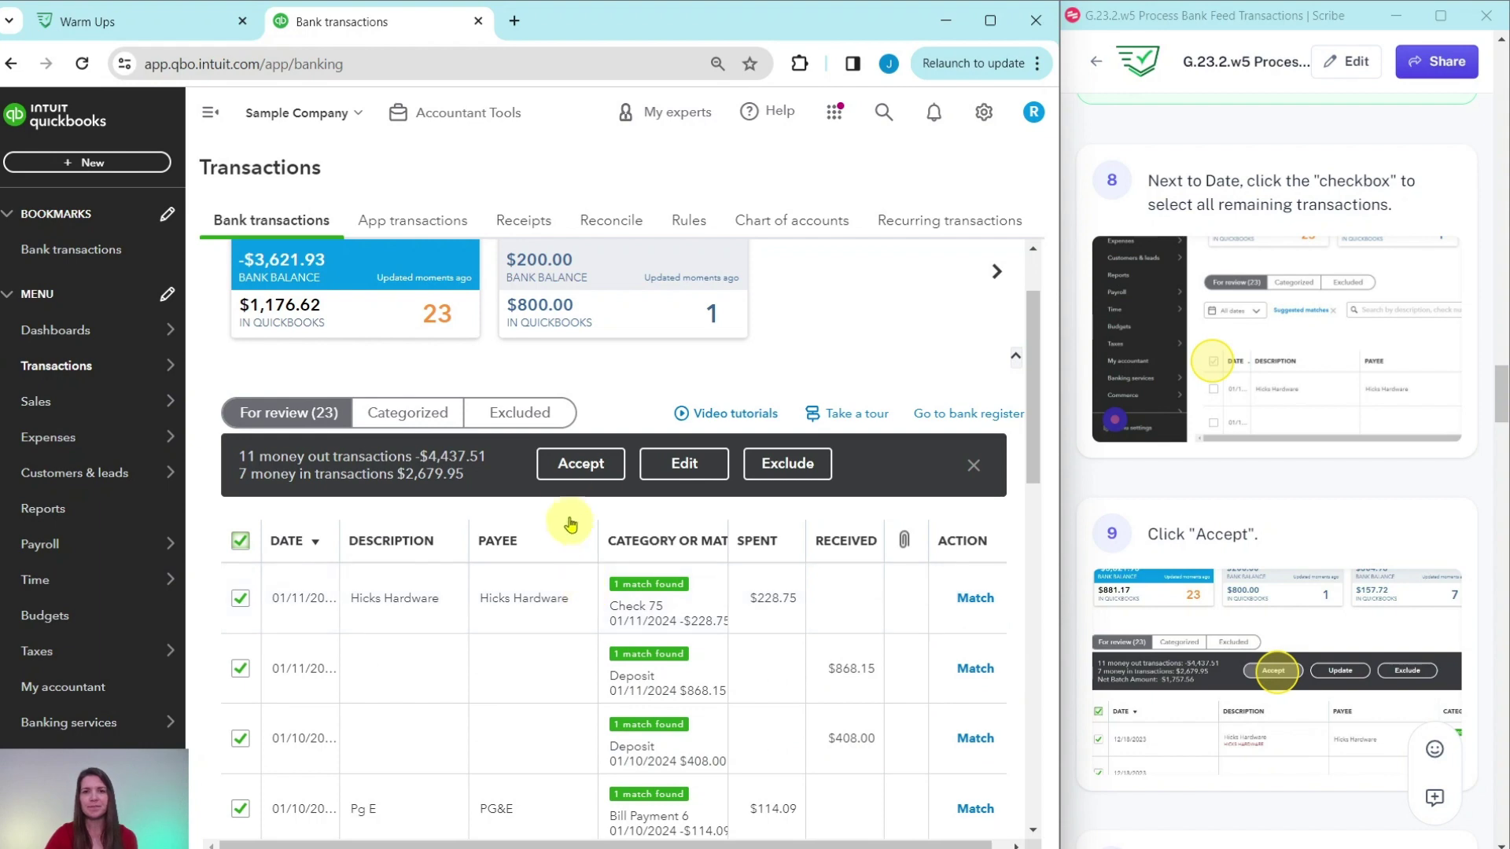
click(578, 465)
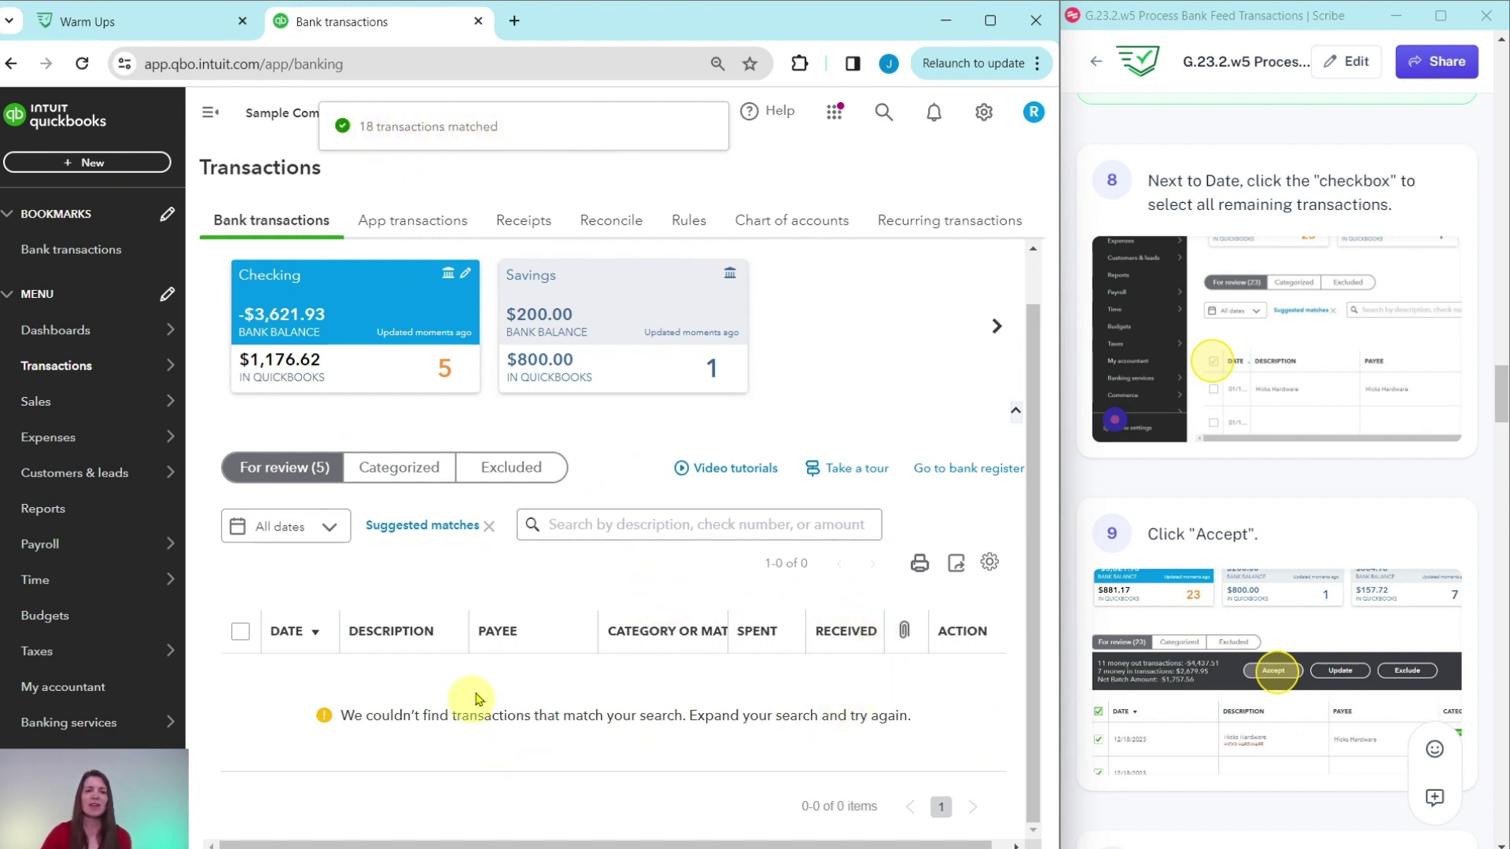
Clear the Suggested matches filter to list all transactions still awaiting review in the Checking account
scroll(1323, 597, down, 9)
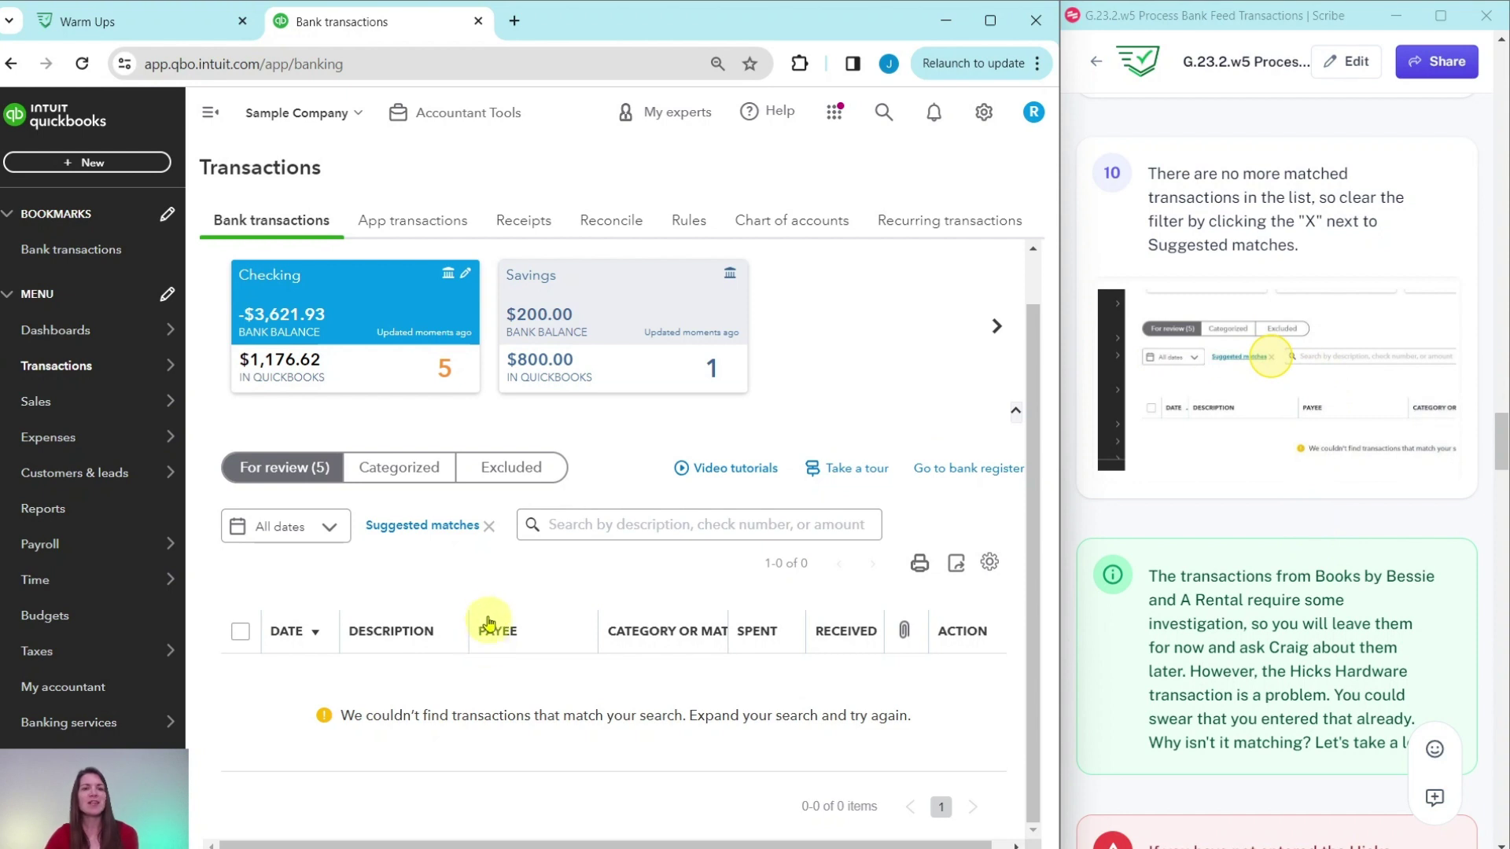
click(489, 526)
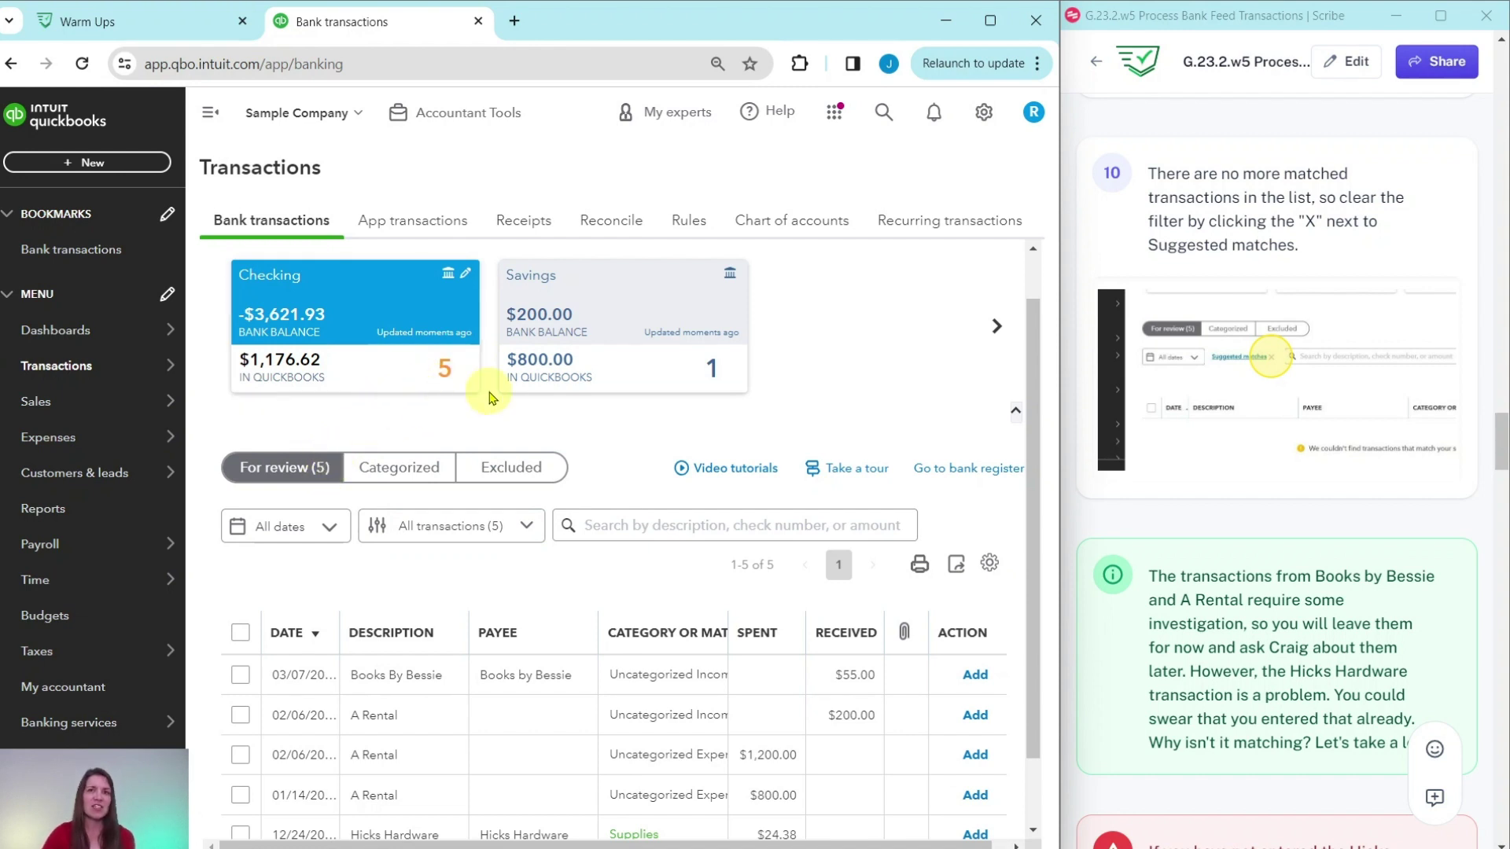
scroll(495, 401, down, 1)
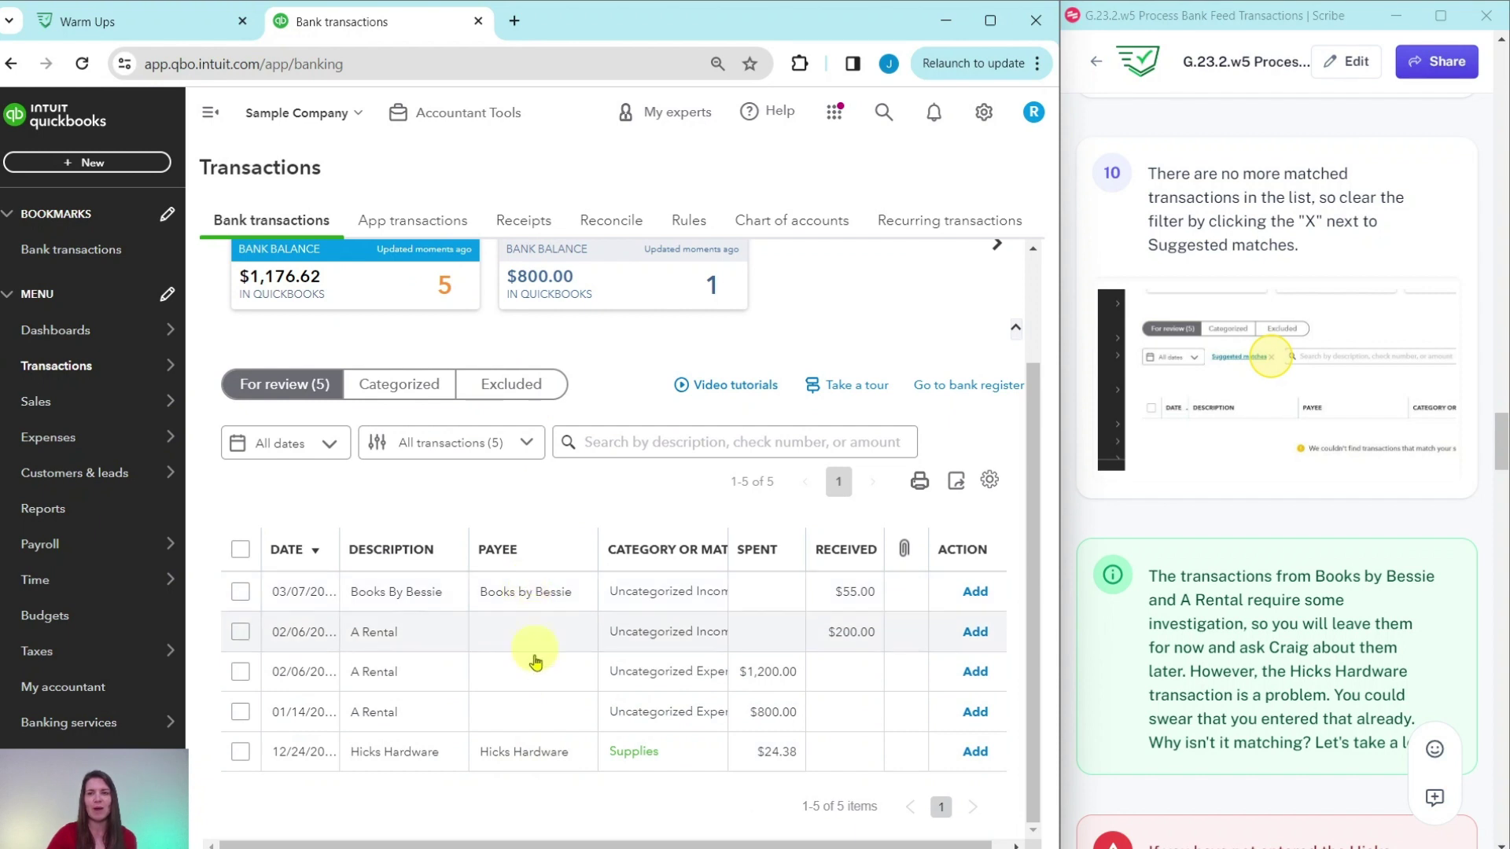
scroll(1270, 617, down, 5)
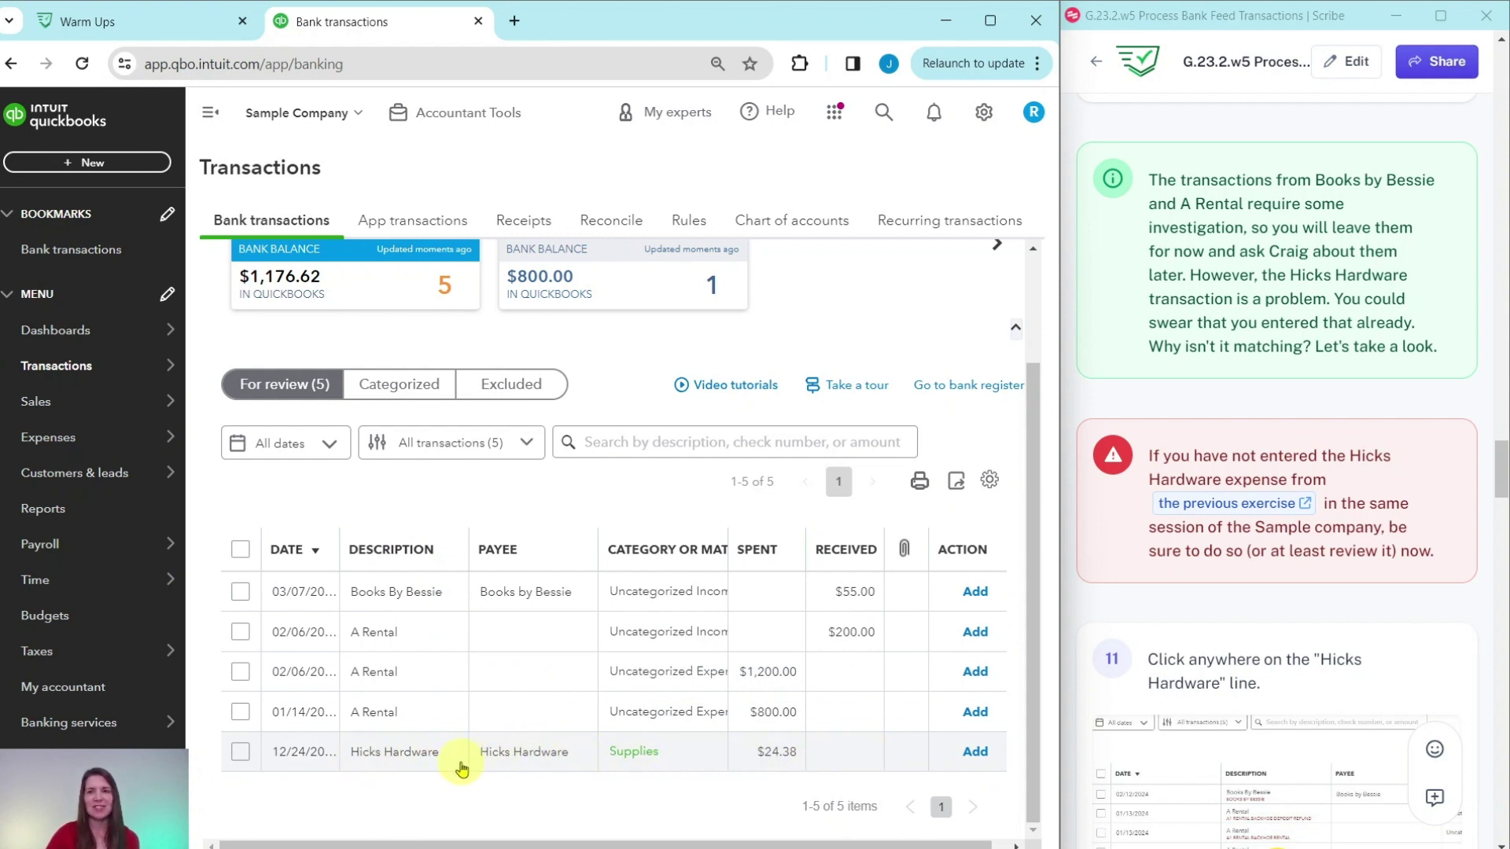
Open the $24.38 Hicks Hardware bank transaction and use Find match to list its possible matching records
scroll(1180, 663, down, 4)
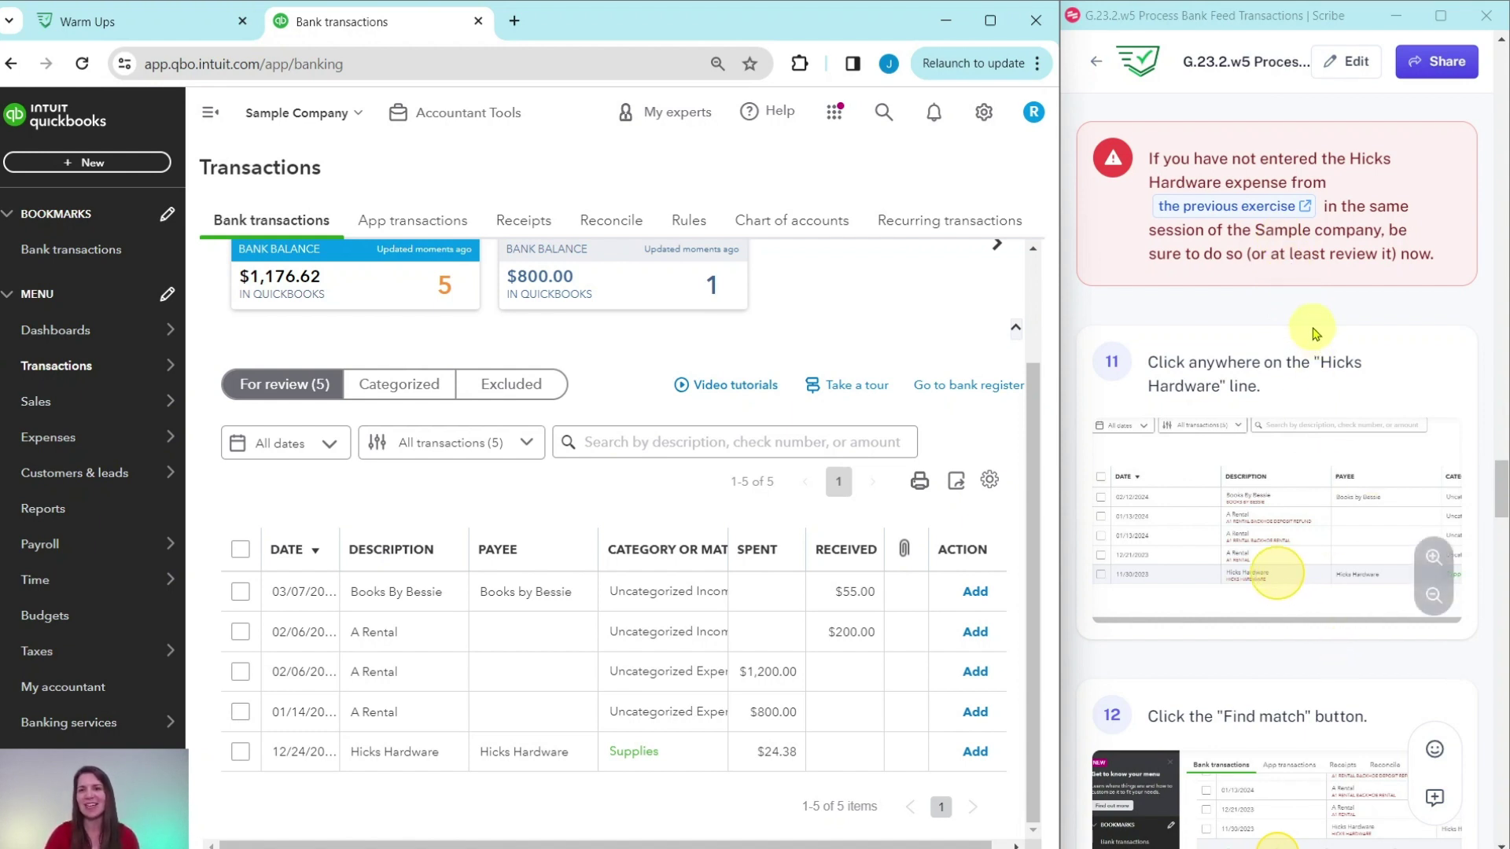
scroll(1329, 550, down, 2)
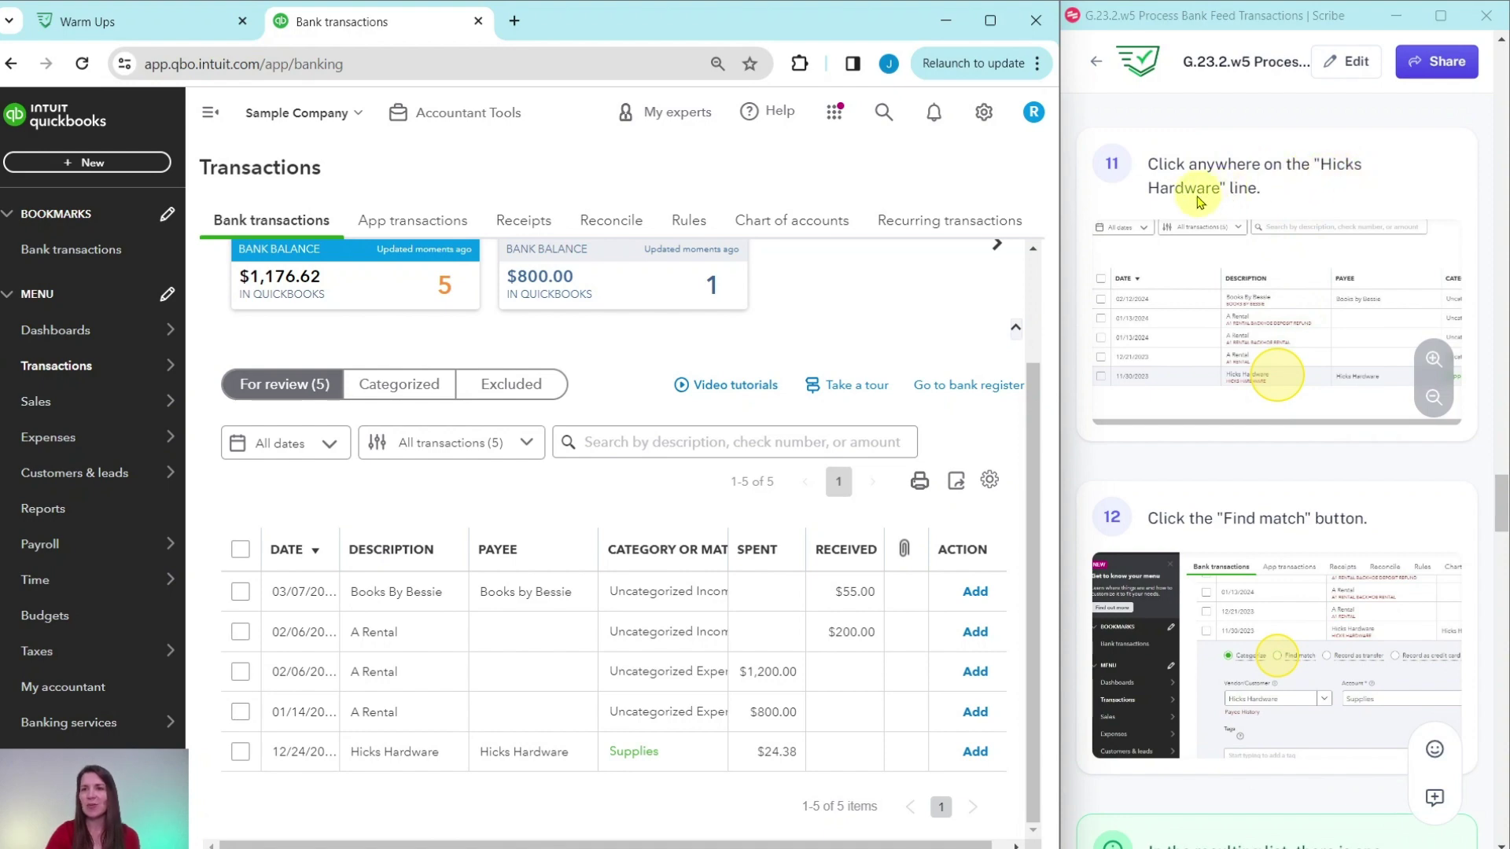
click(523, 751)
scroll(636, 695, down, 6)
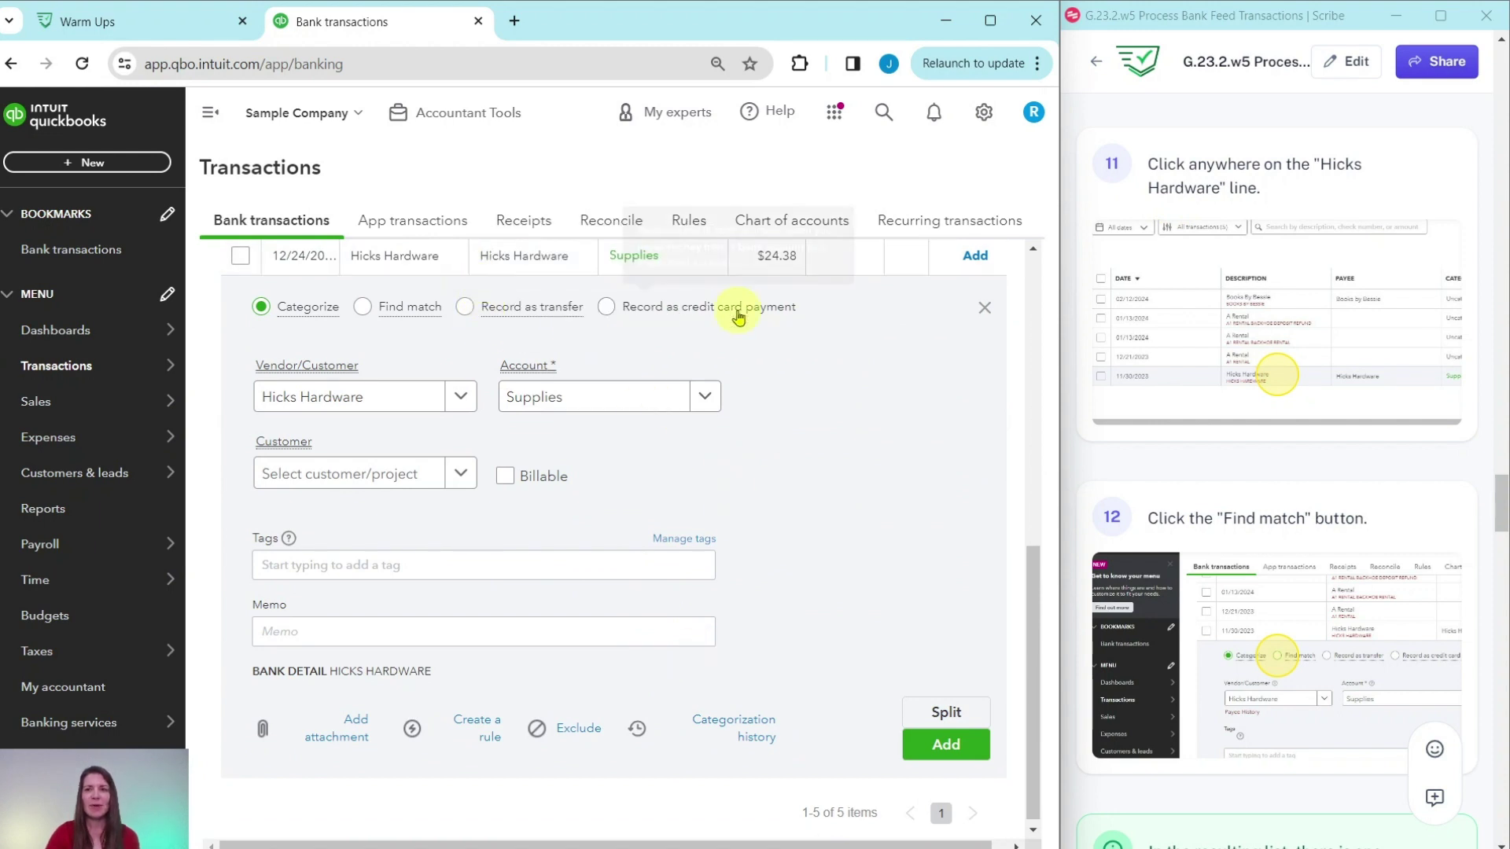
click(363, 307)
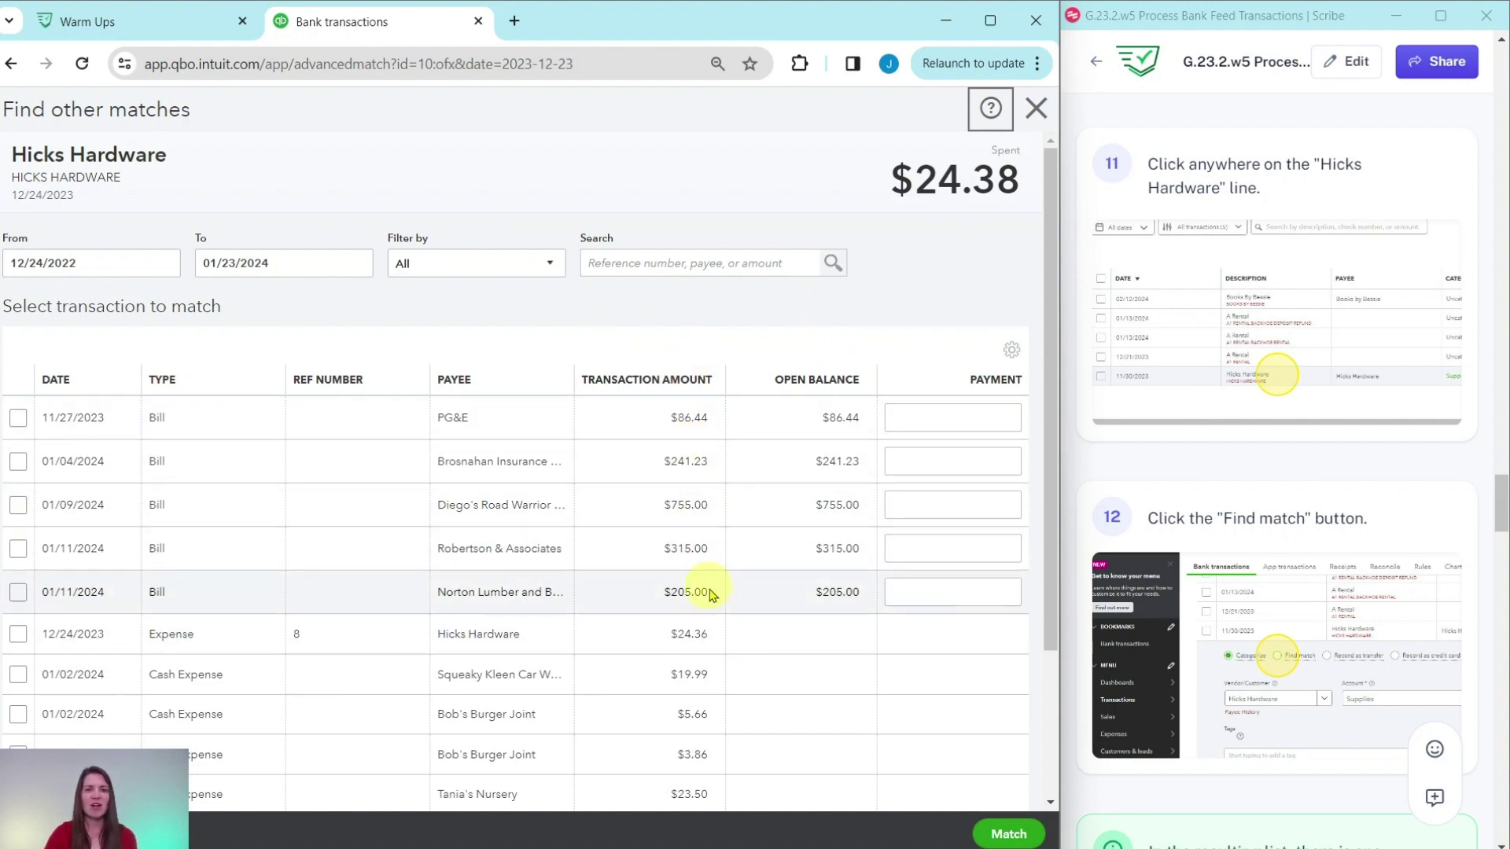
Compare the Hicks Hardware bank transaction's date and amount with the listed records and search date range, then close the match window
scroll(1277, 464, down, 7)
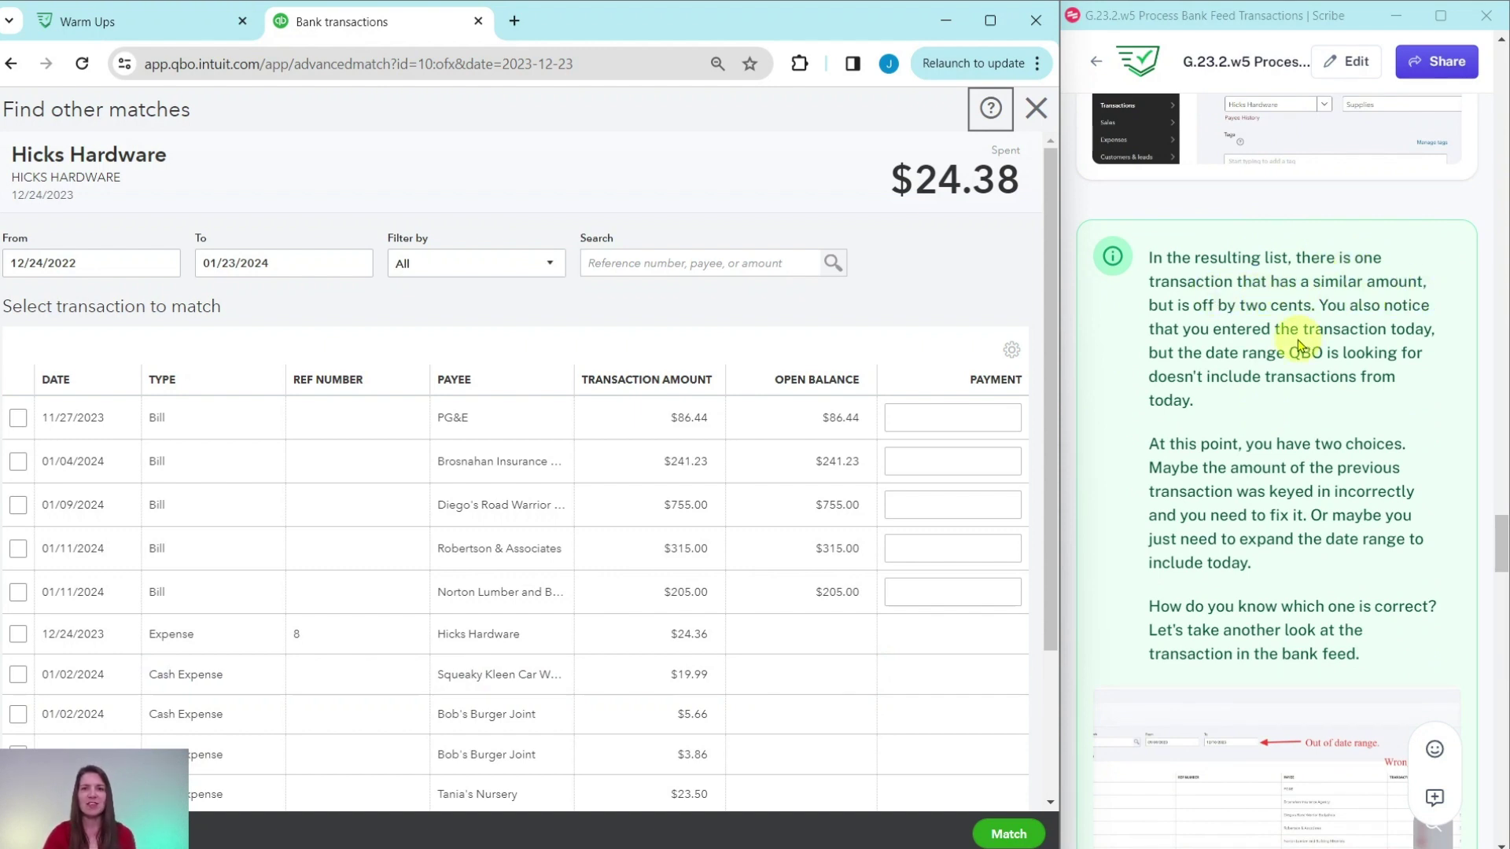
scroll(630, 361, down, 3)
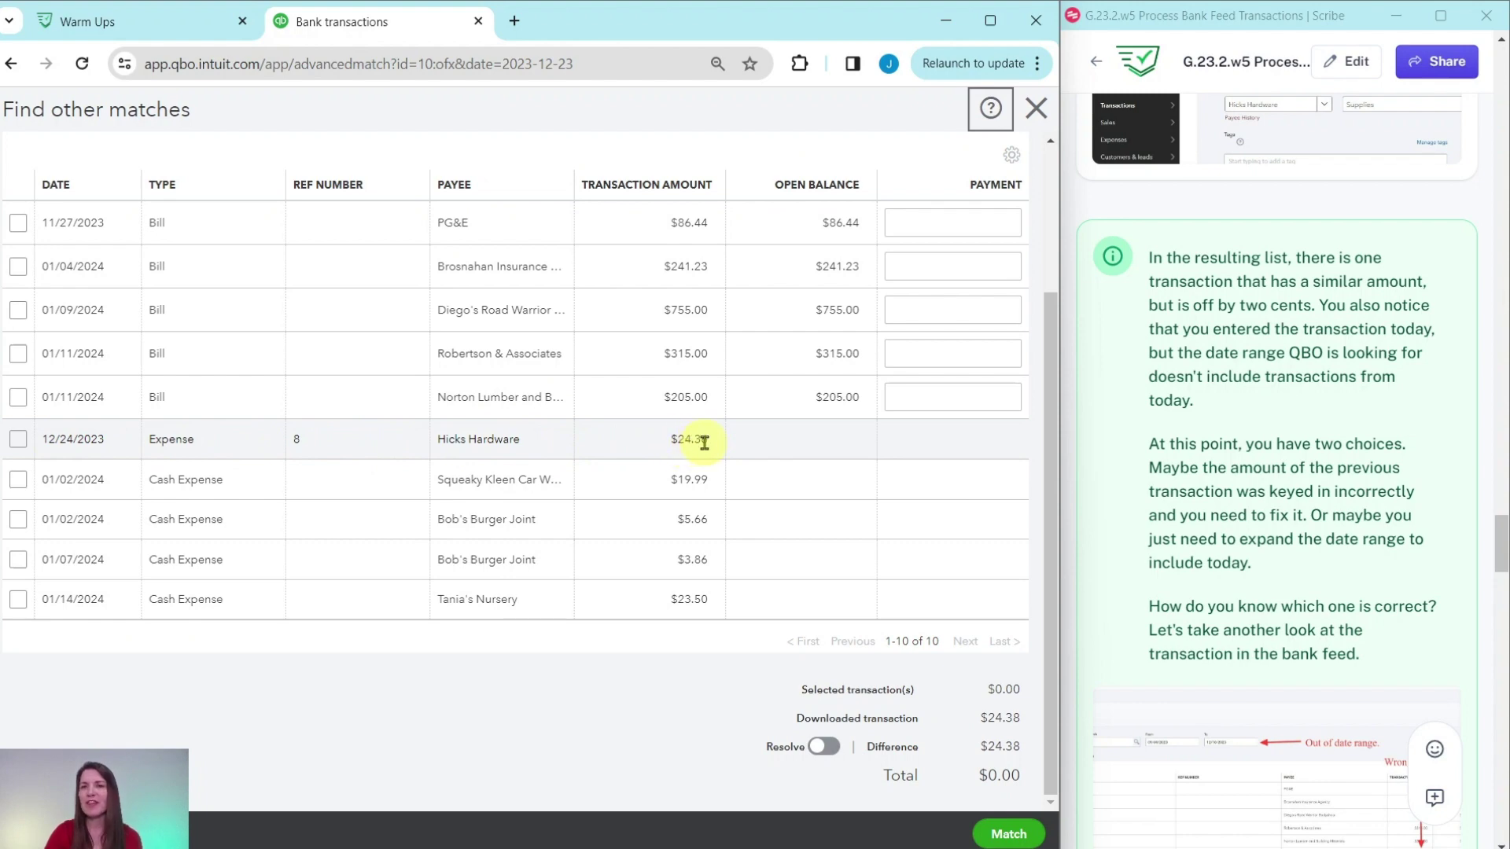
scroll(692, 440, up, 5)
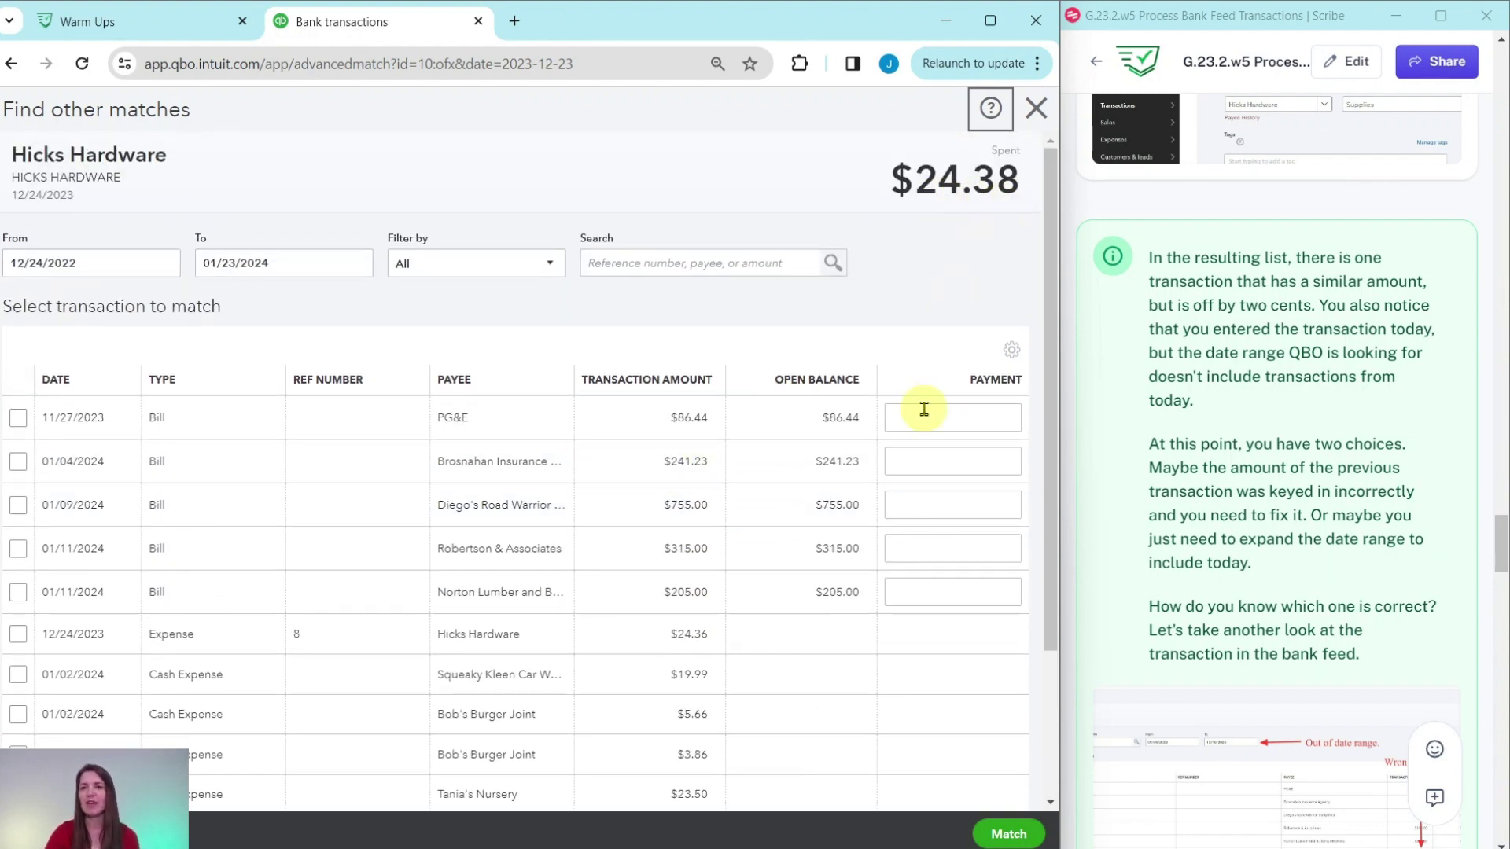
scroll(865, 464, down, 3)
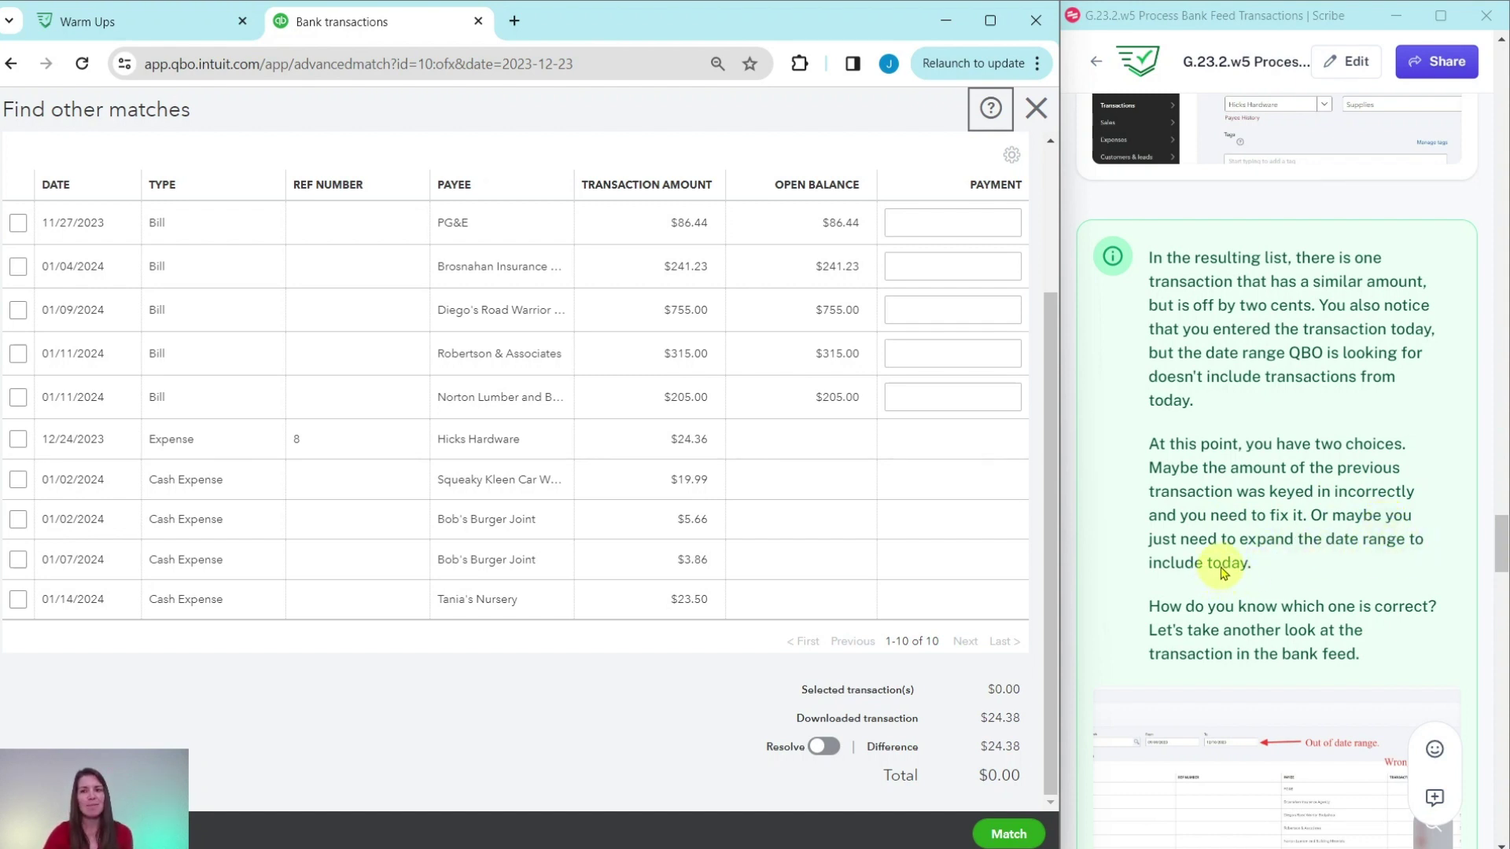
scroll(1223, 572, down, 1)
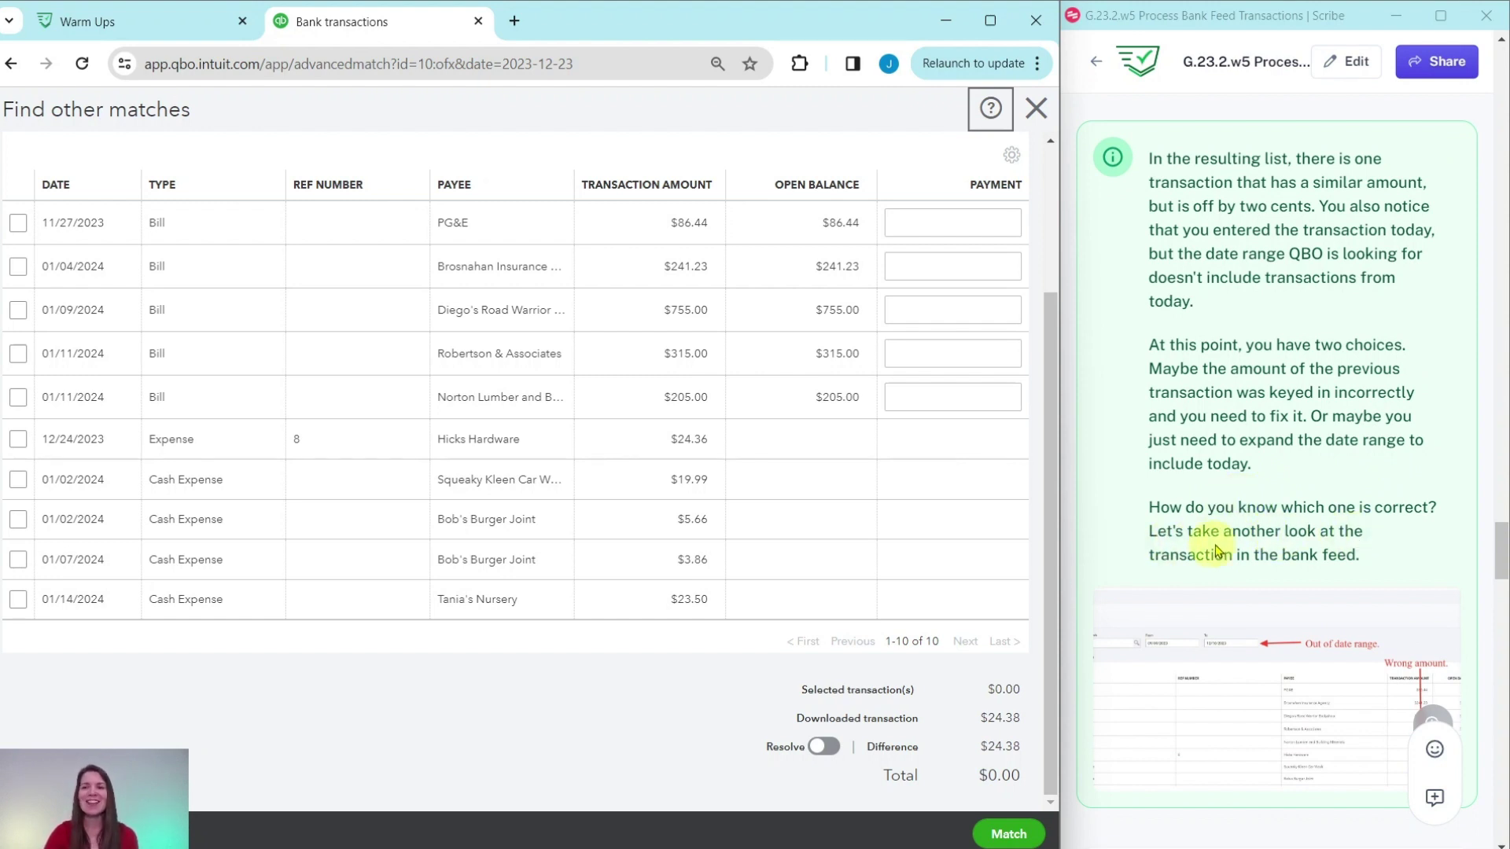
scroll(1252, 439, down, 5)
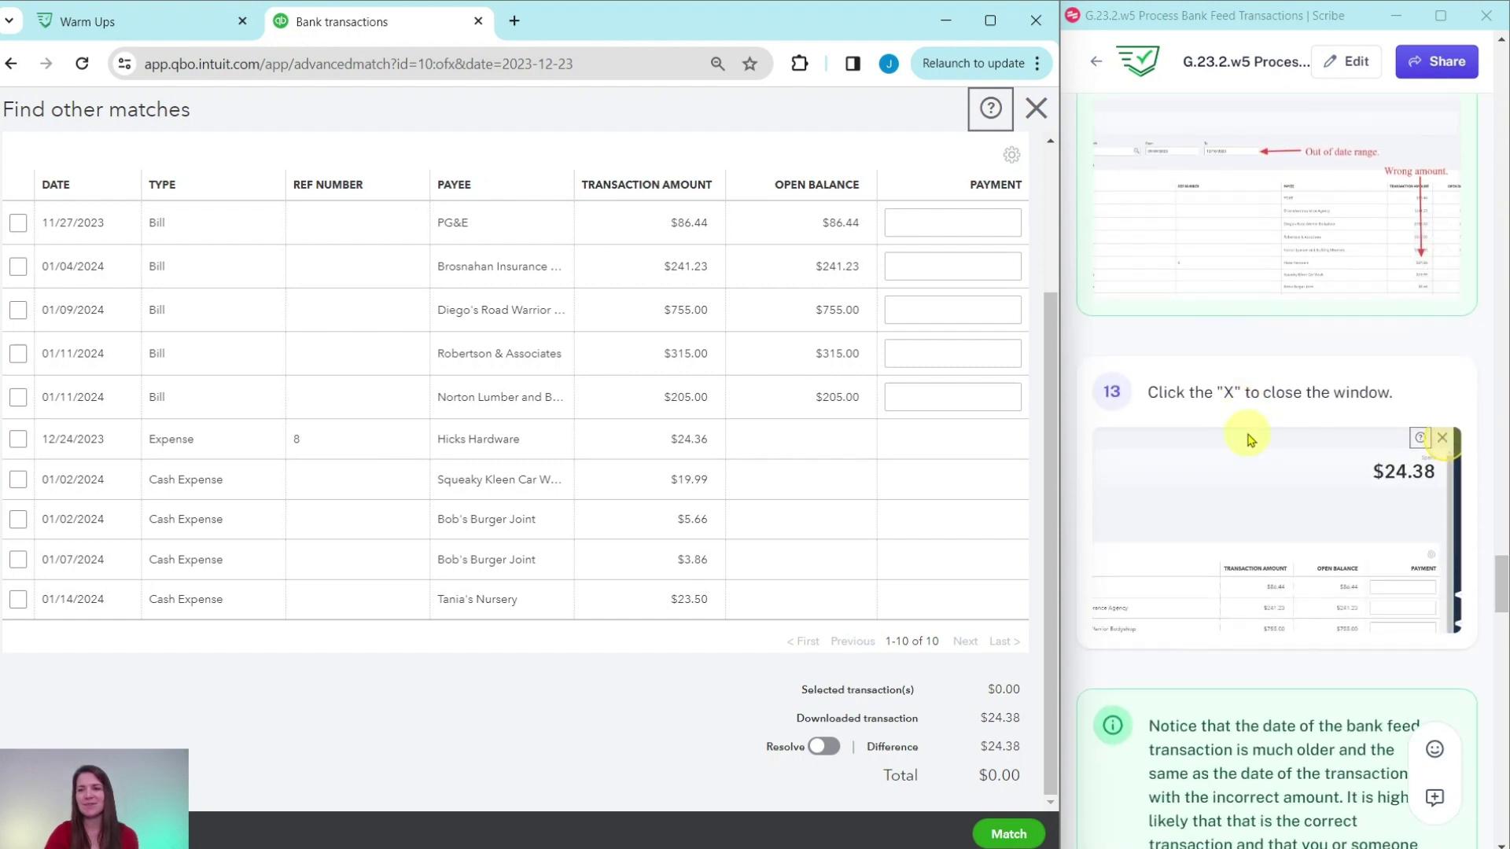
scroll(1251, 439, down, 2)
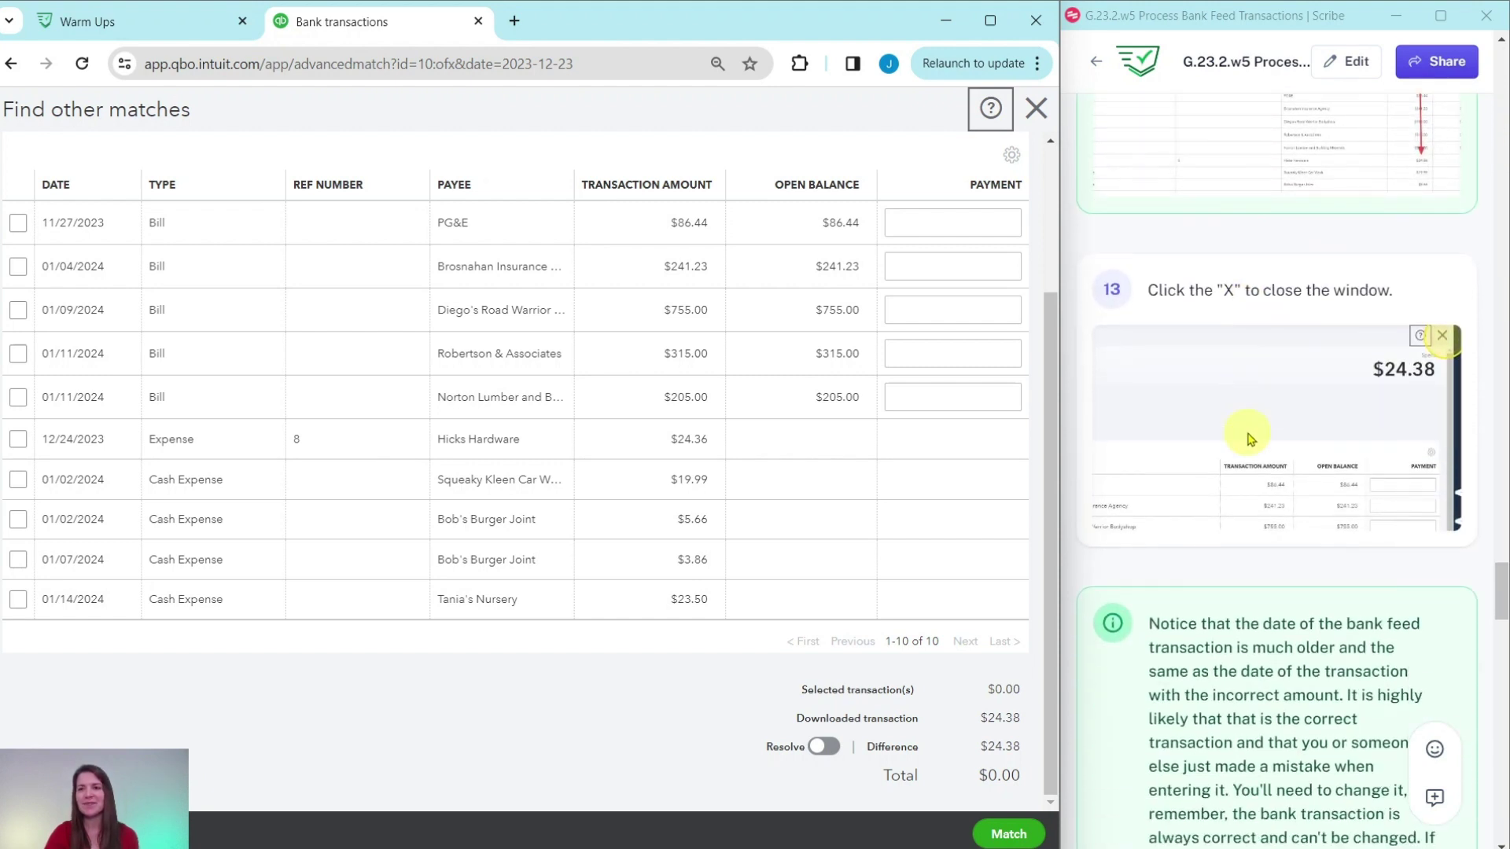
click(1034, 109)
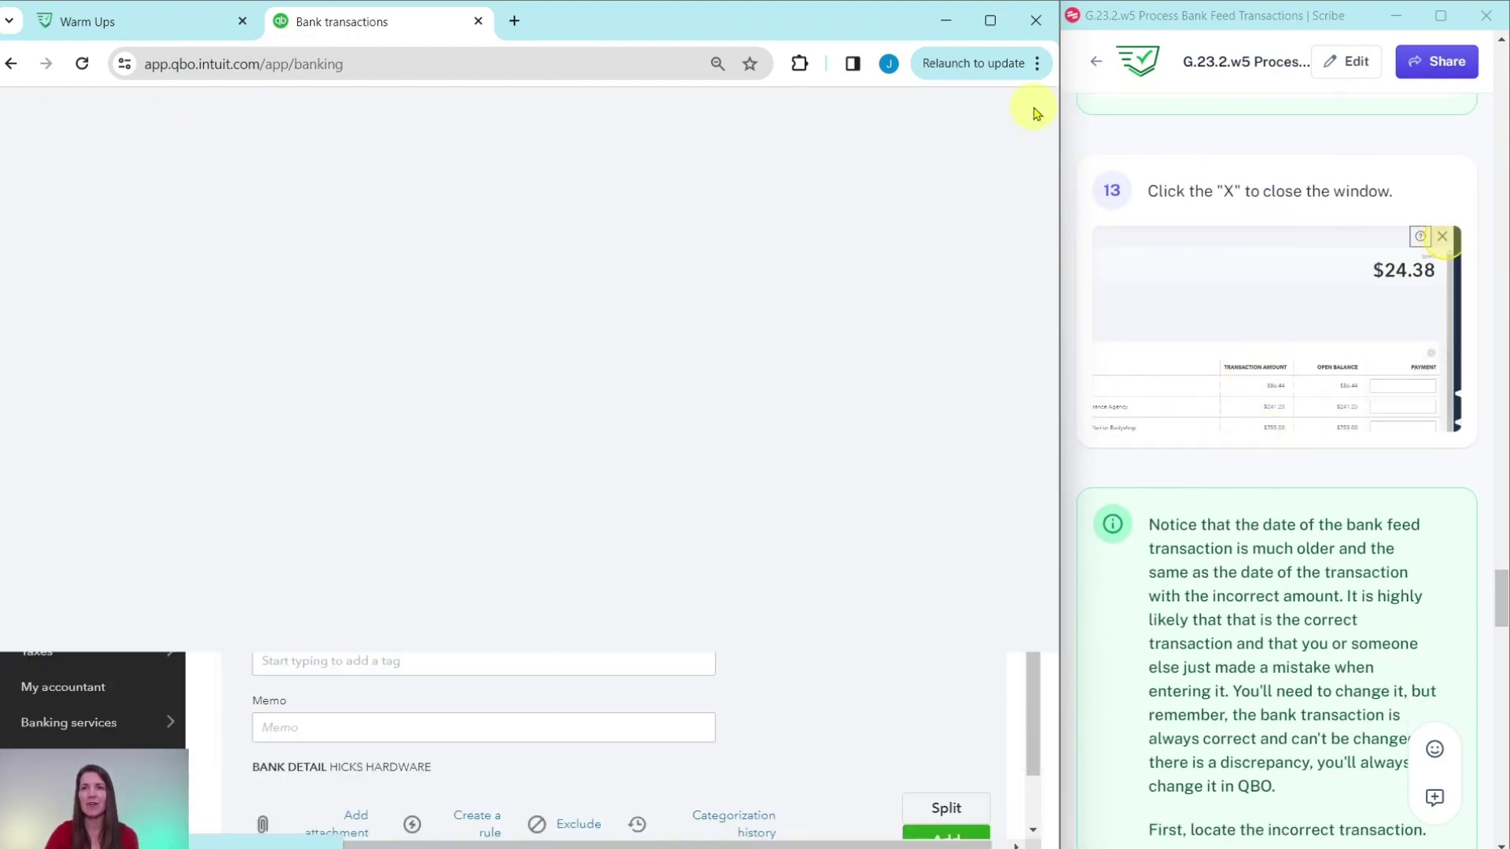
Open the Hicks Hardware vendor record from the Vendors list
scroll(1286, 469, down, 3)
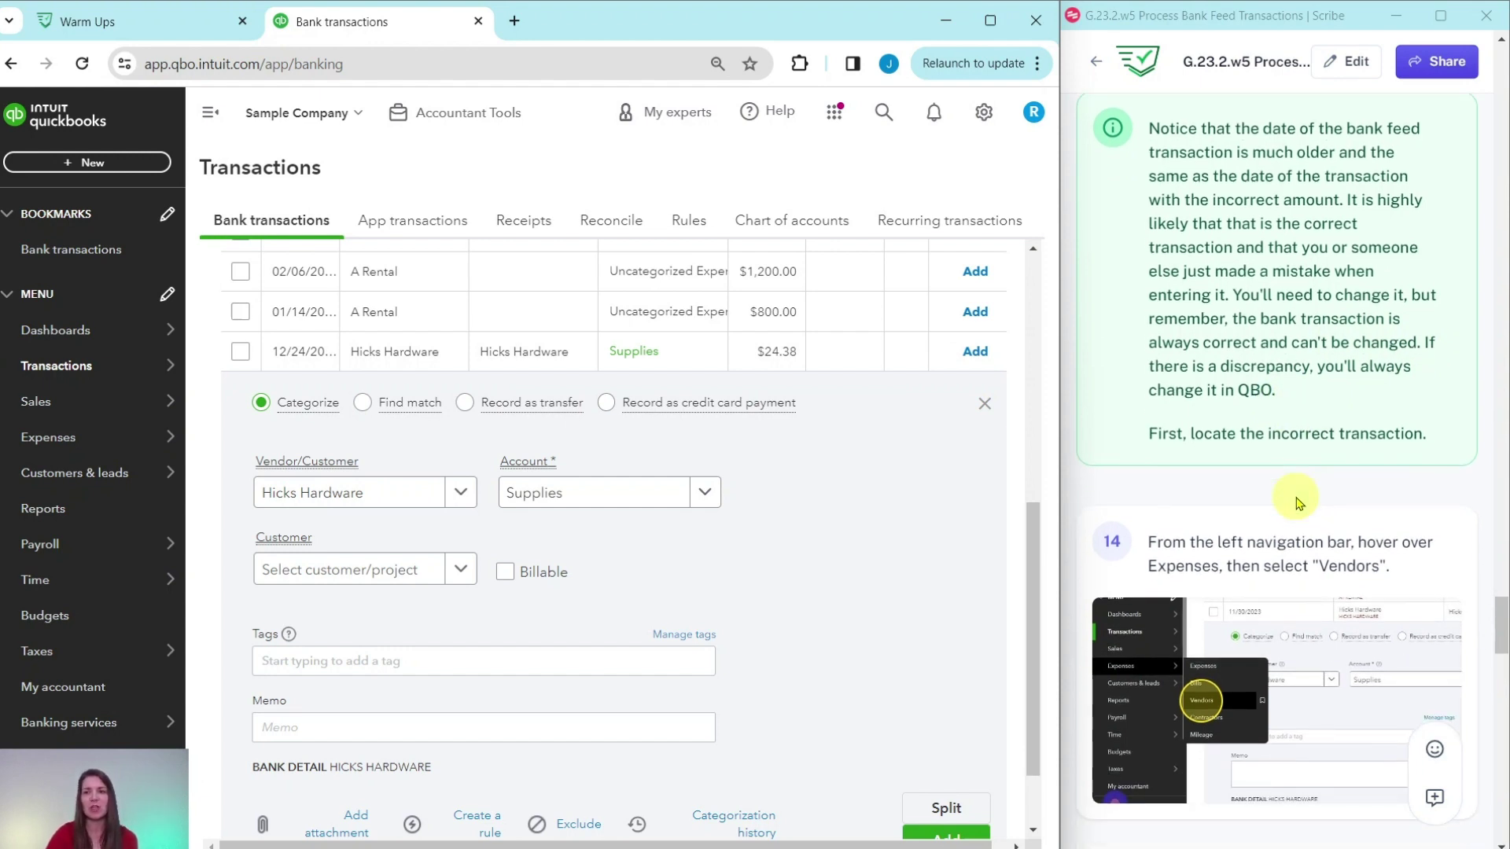
scroll(1298, 503, down, 5)
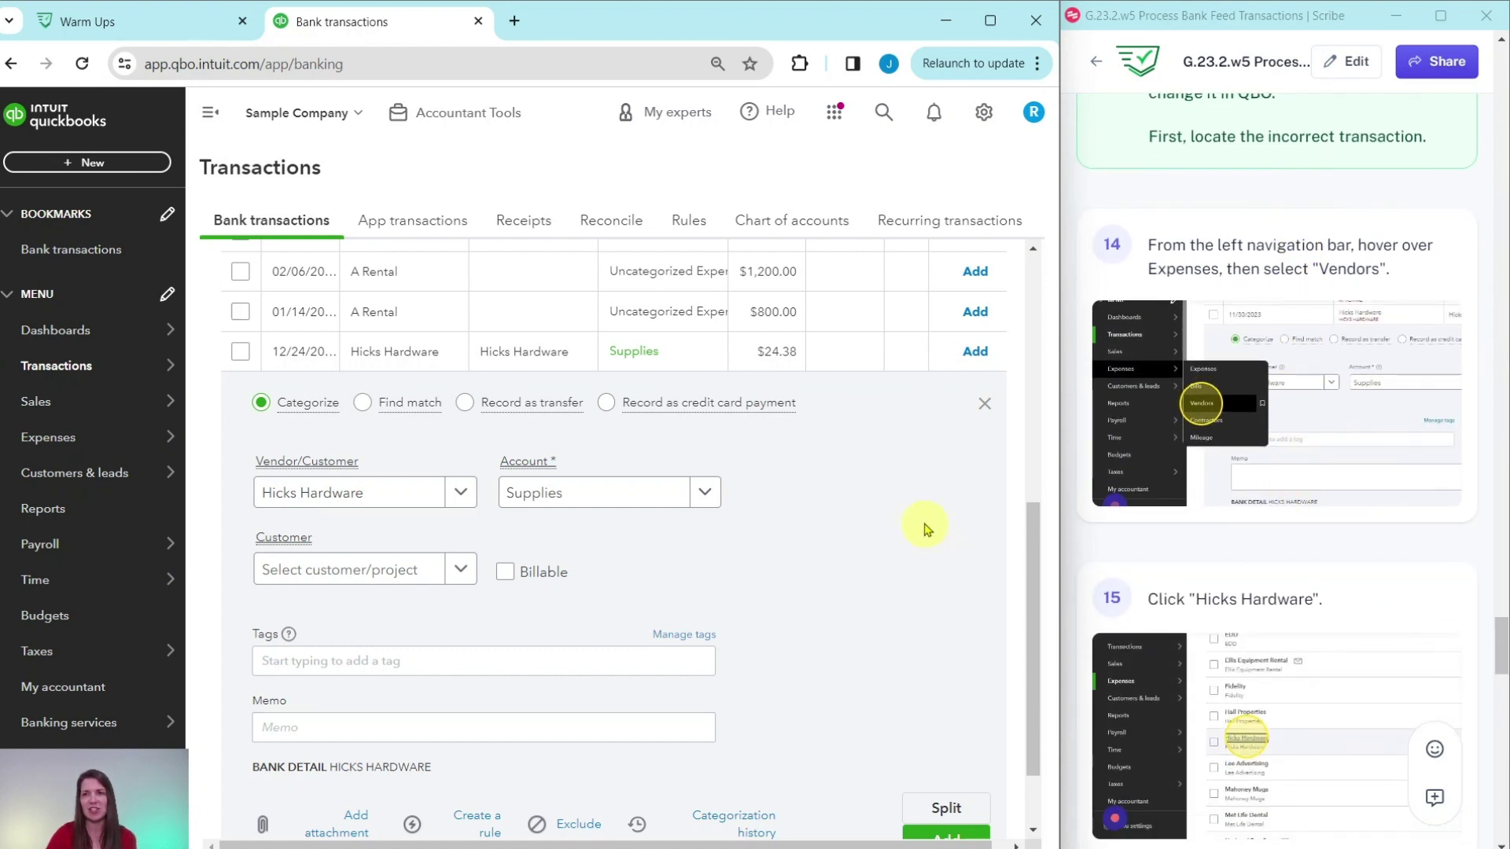
scroll(924, 515, down, 2)
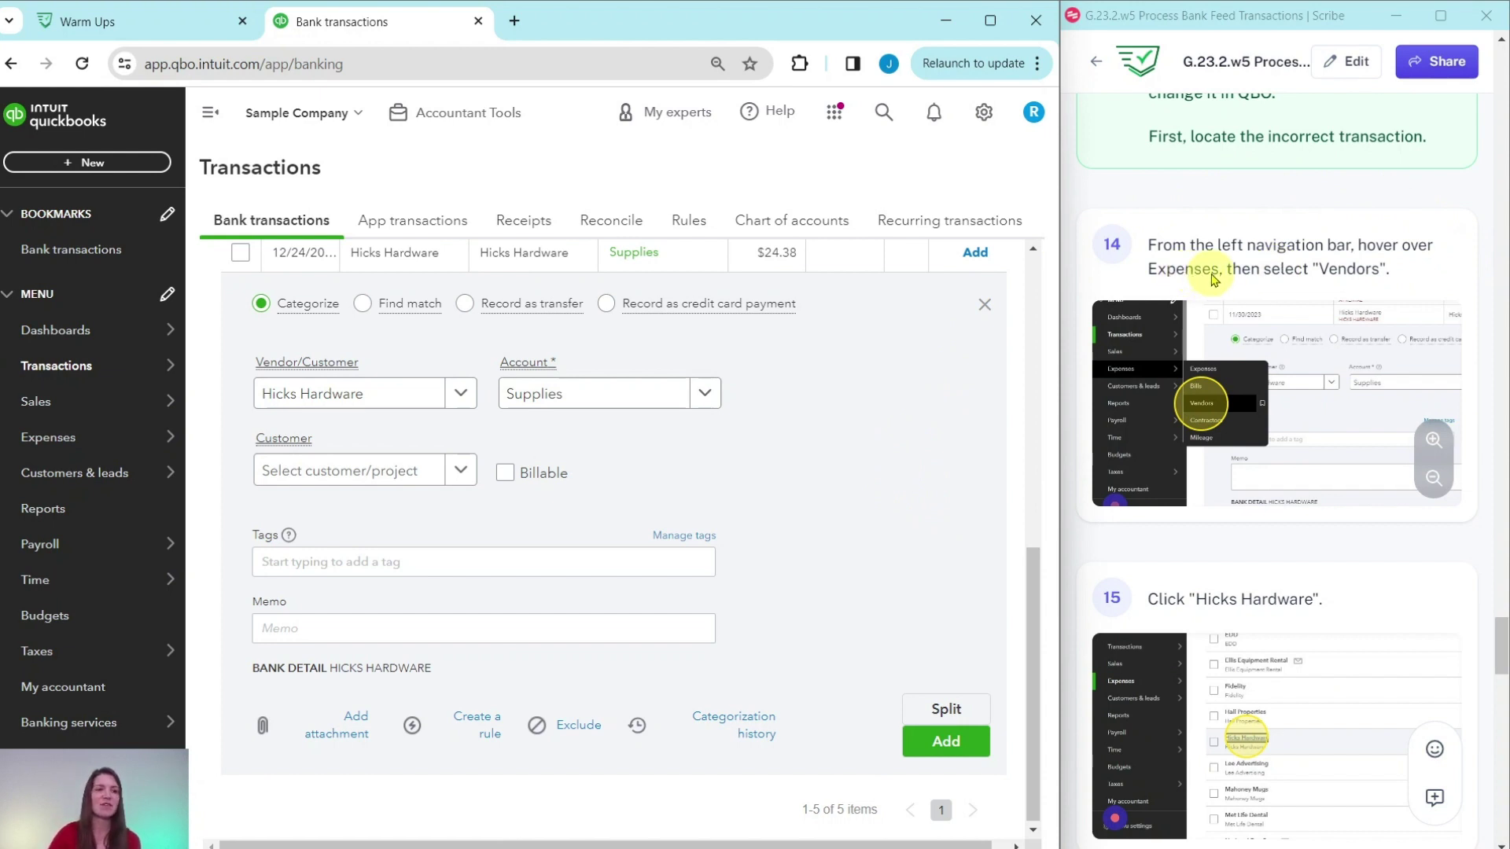
mouse_move(129, 437)
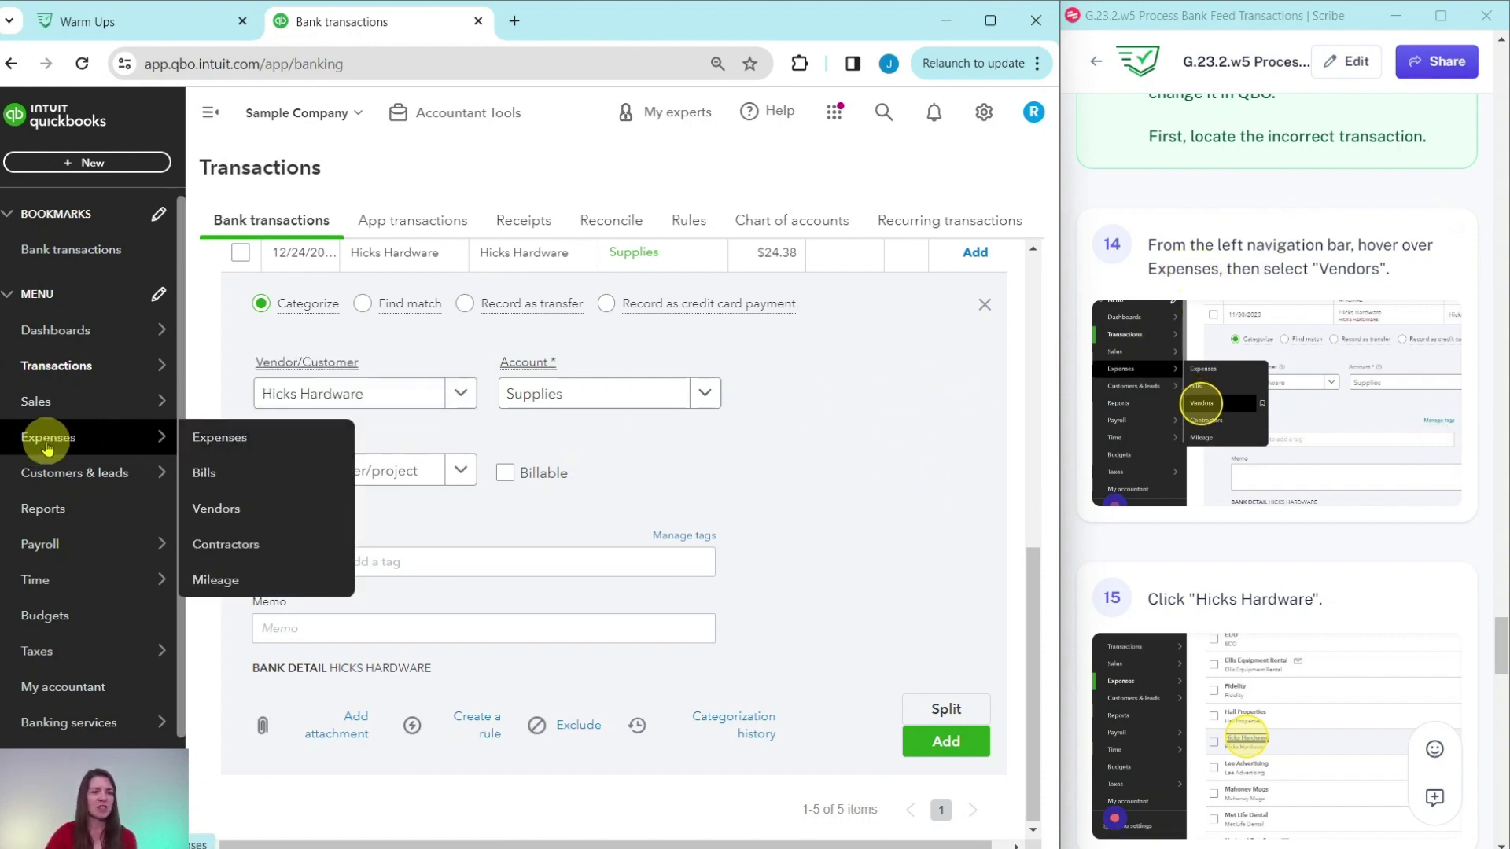
click(220, 515)
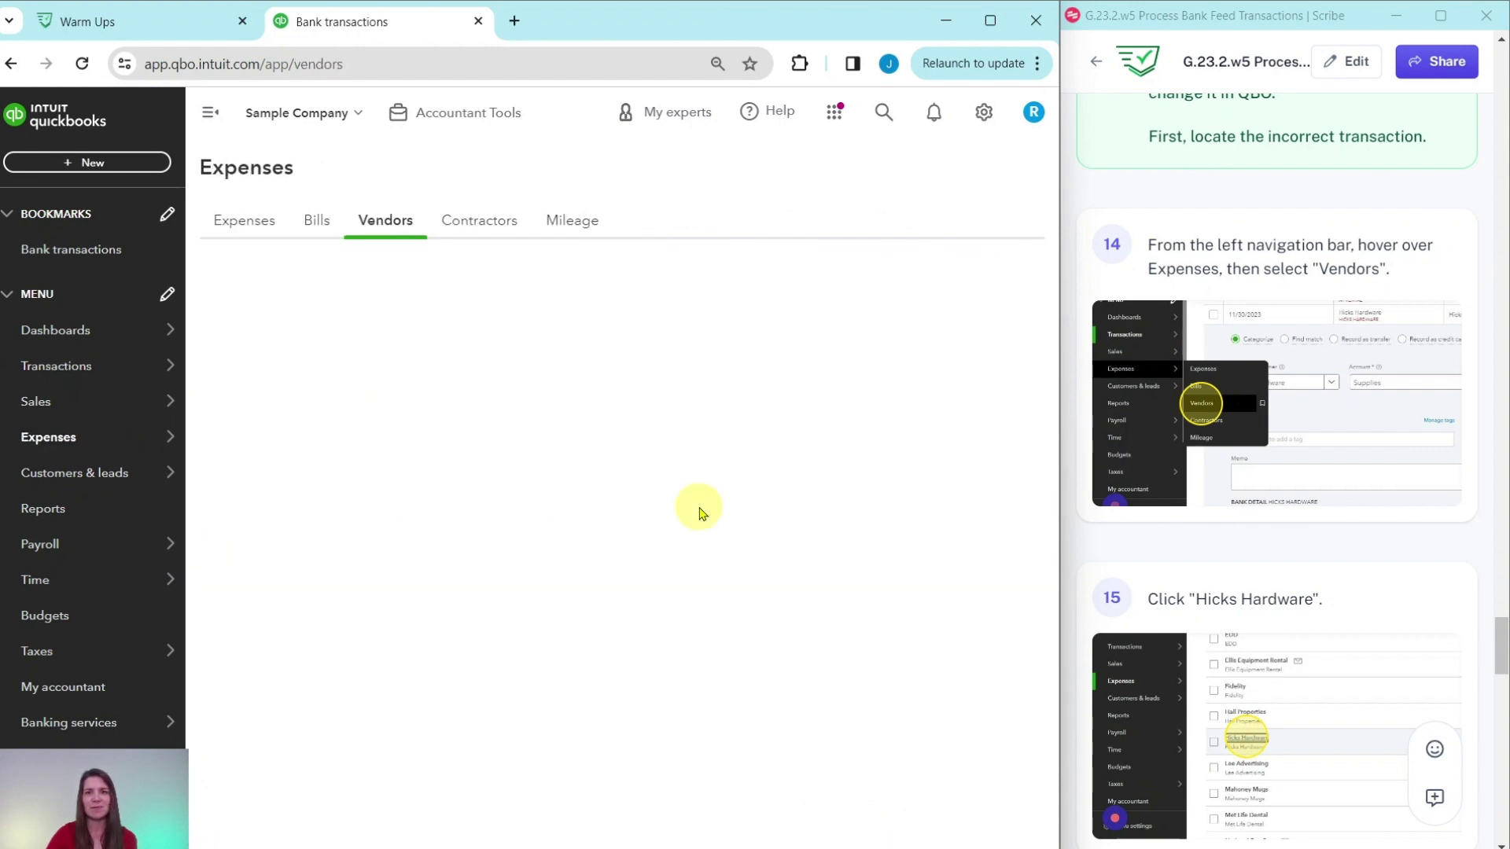
scroll(1285, 480, down, 5)
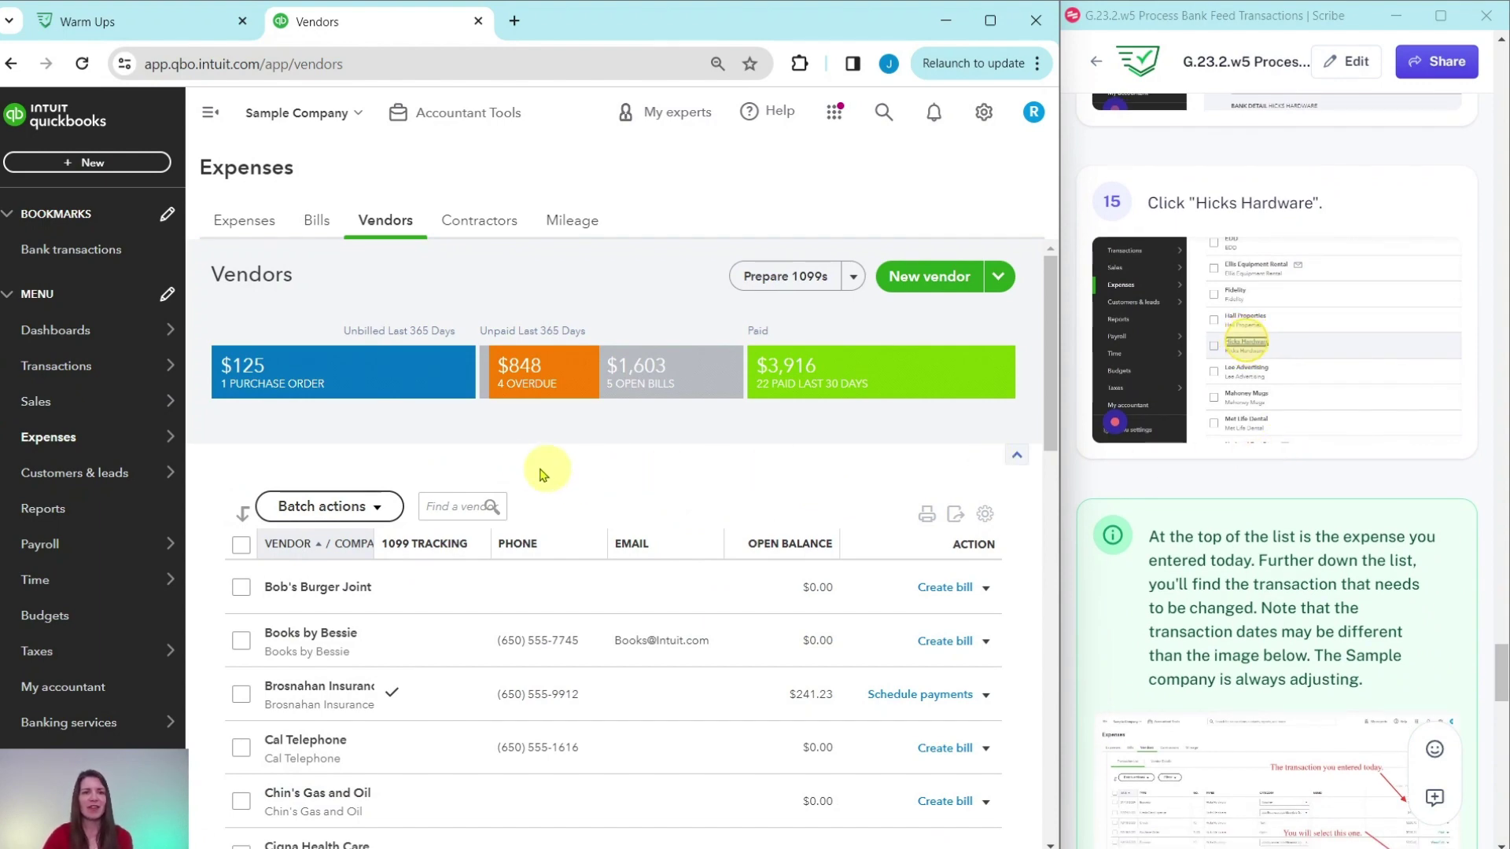
scroll(515, 460, down, 3)
scroll(511, 454, down, 5)
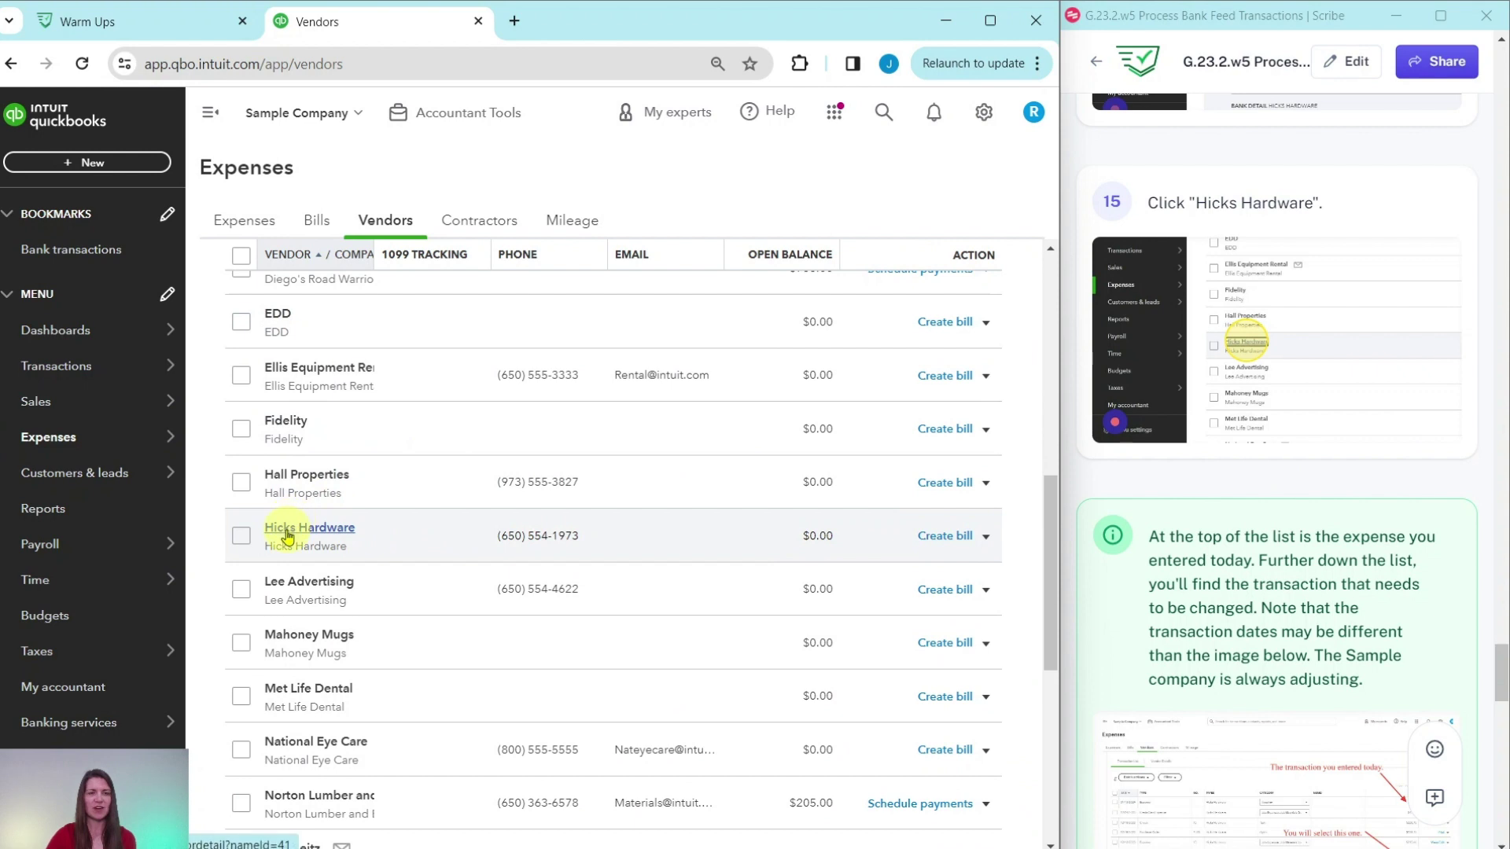
click(287, 534)
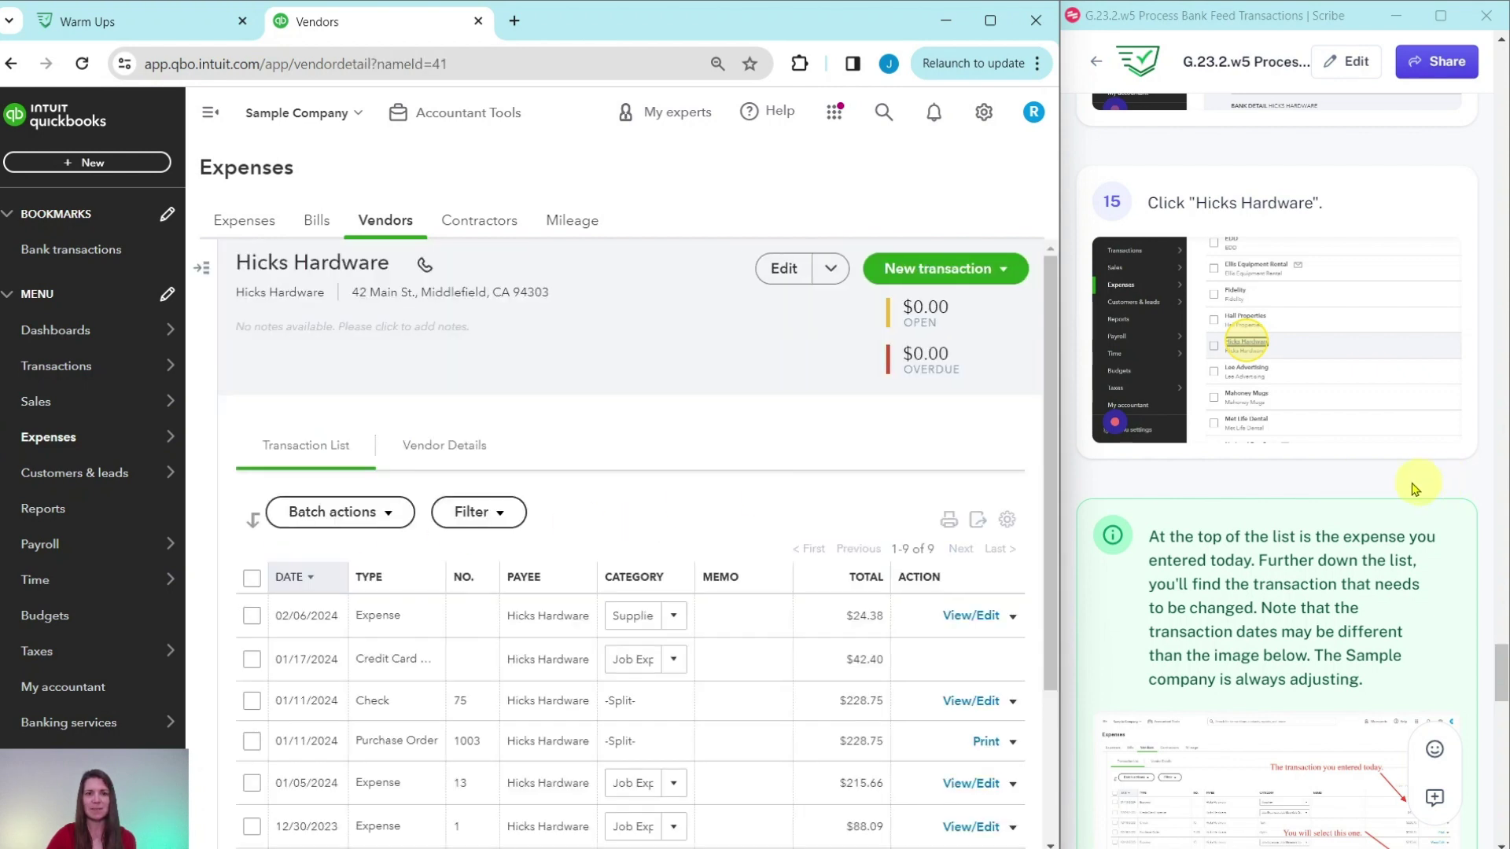
Open the 12/24/2023 Hicks Hardware expense for $24.36 from the vendor's transaction list
scroll(1407, 481, down, 4)
scroll(1384, 468, down, 1)
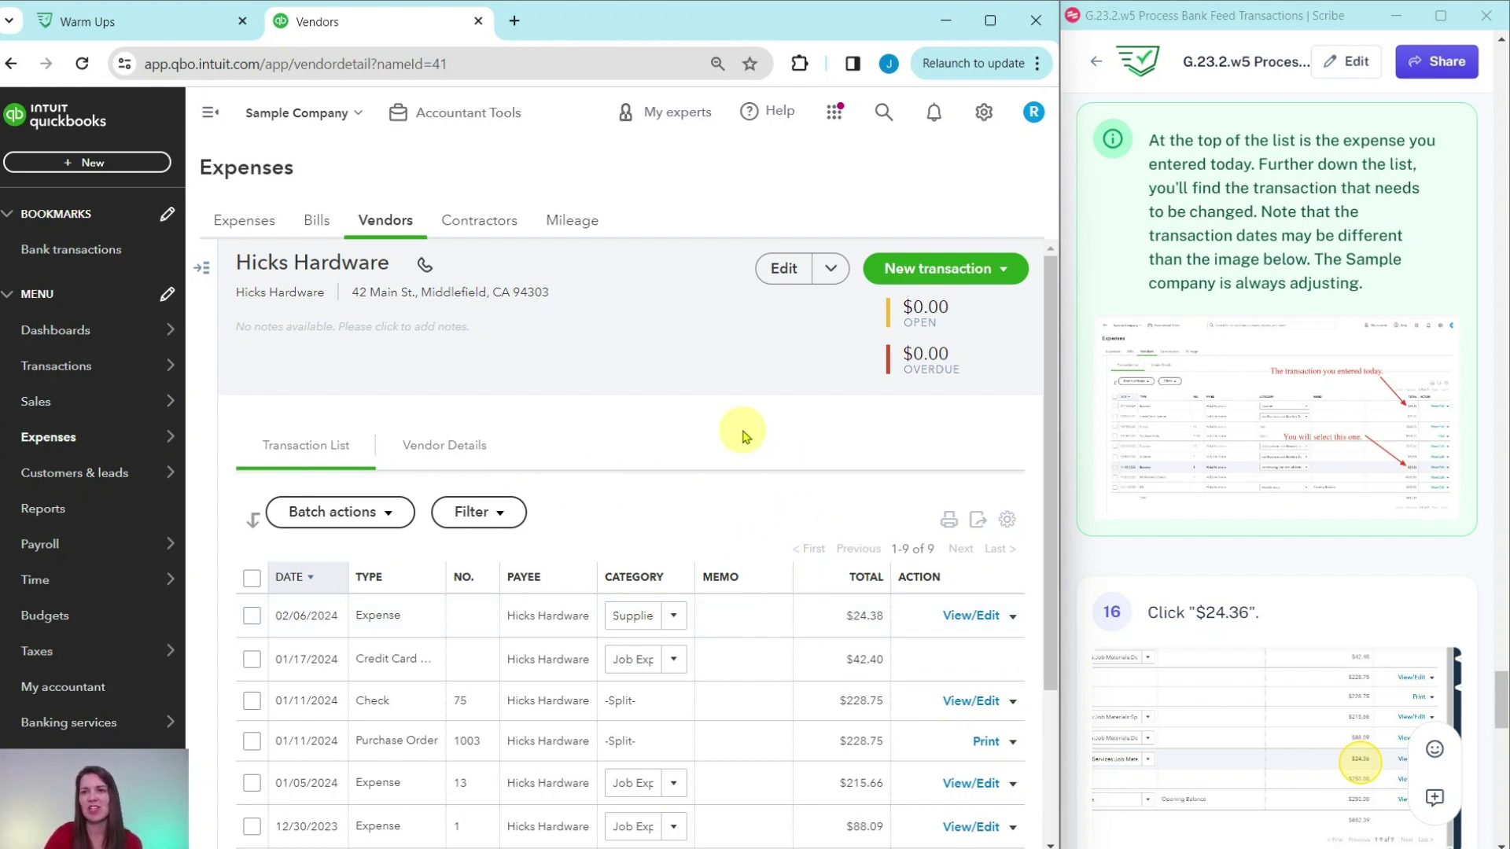
scroll(746, 431, down, 3)
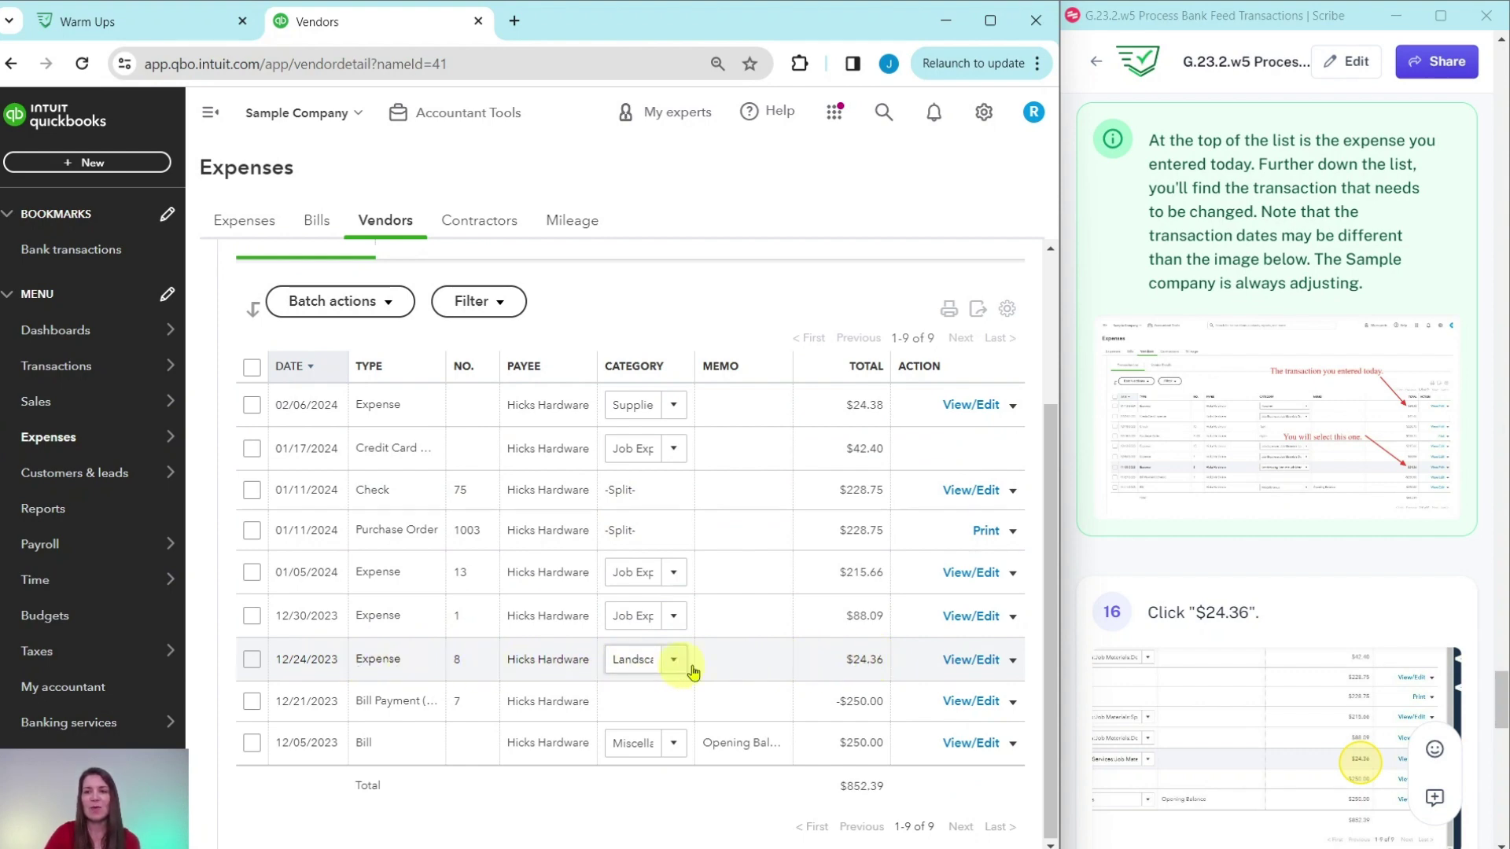
click(870, 665)
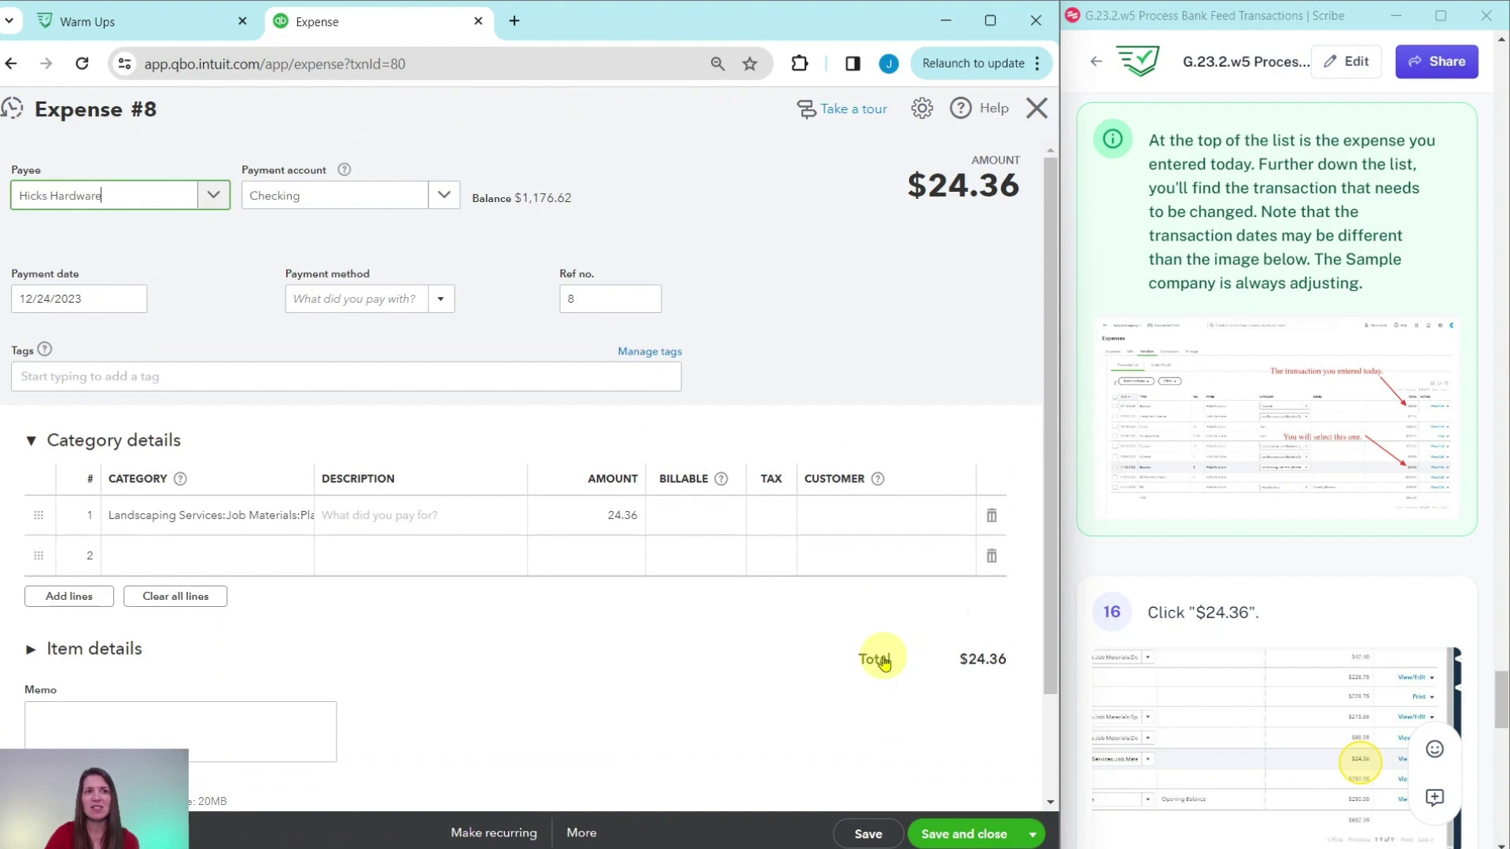
Set the expense's first category line amount to 24.38, then save and close the expense
mouse_move(1305, 422)
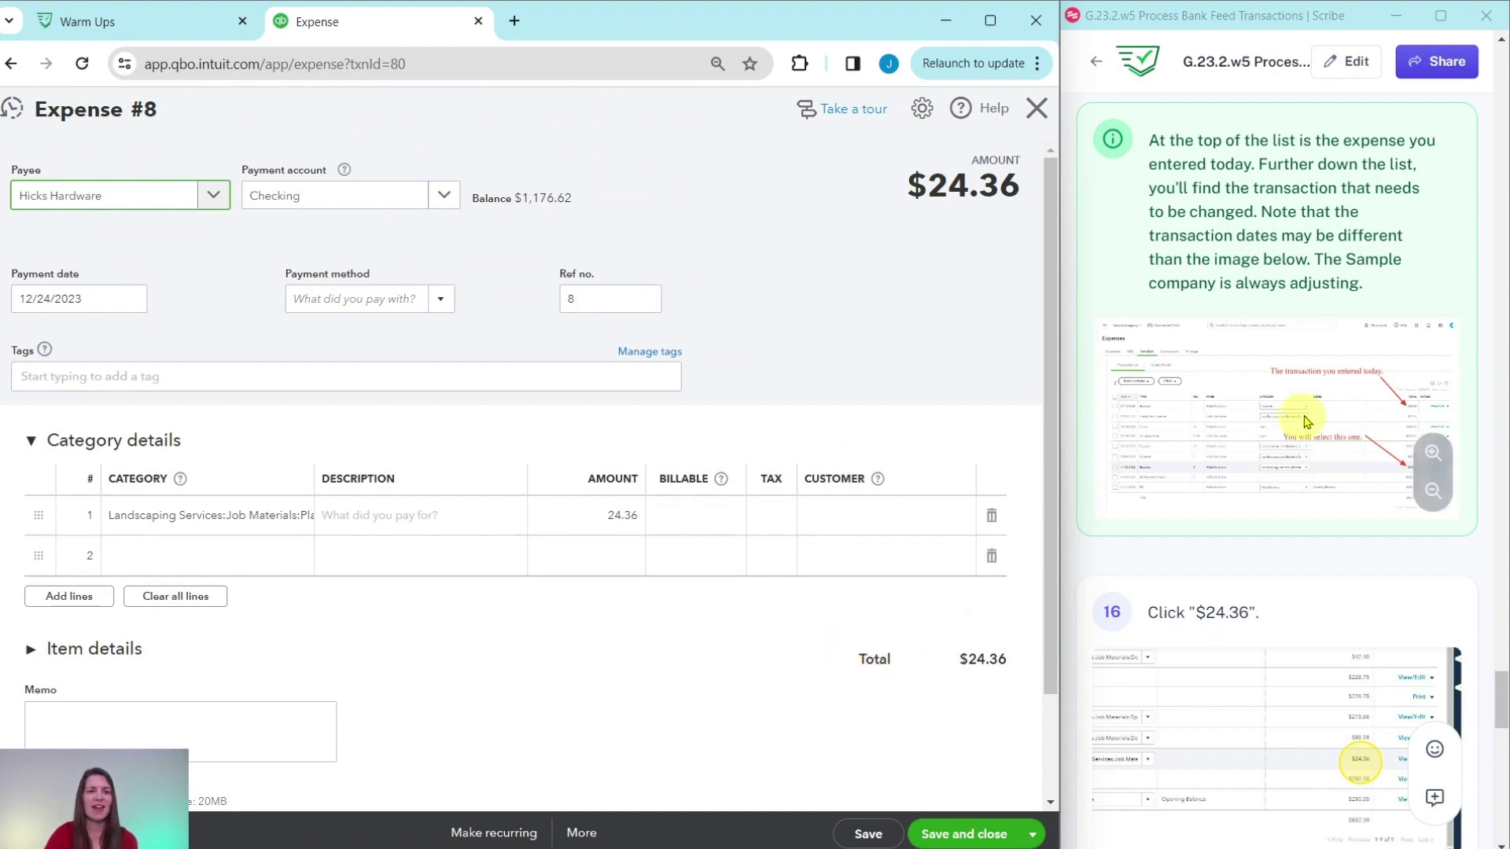
scroll(1289, 401, down, 9)
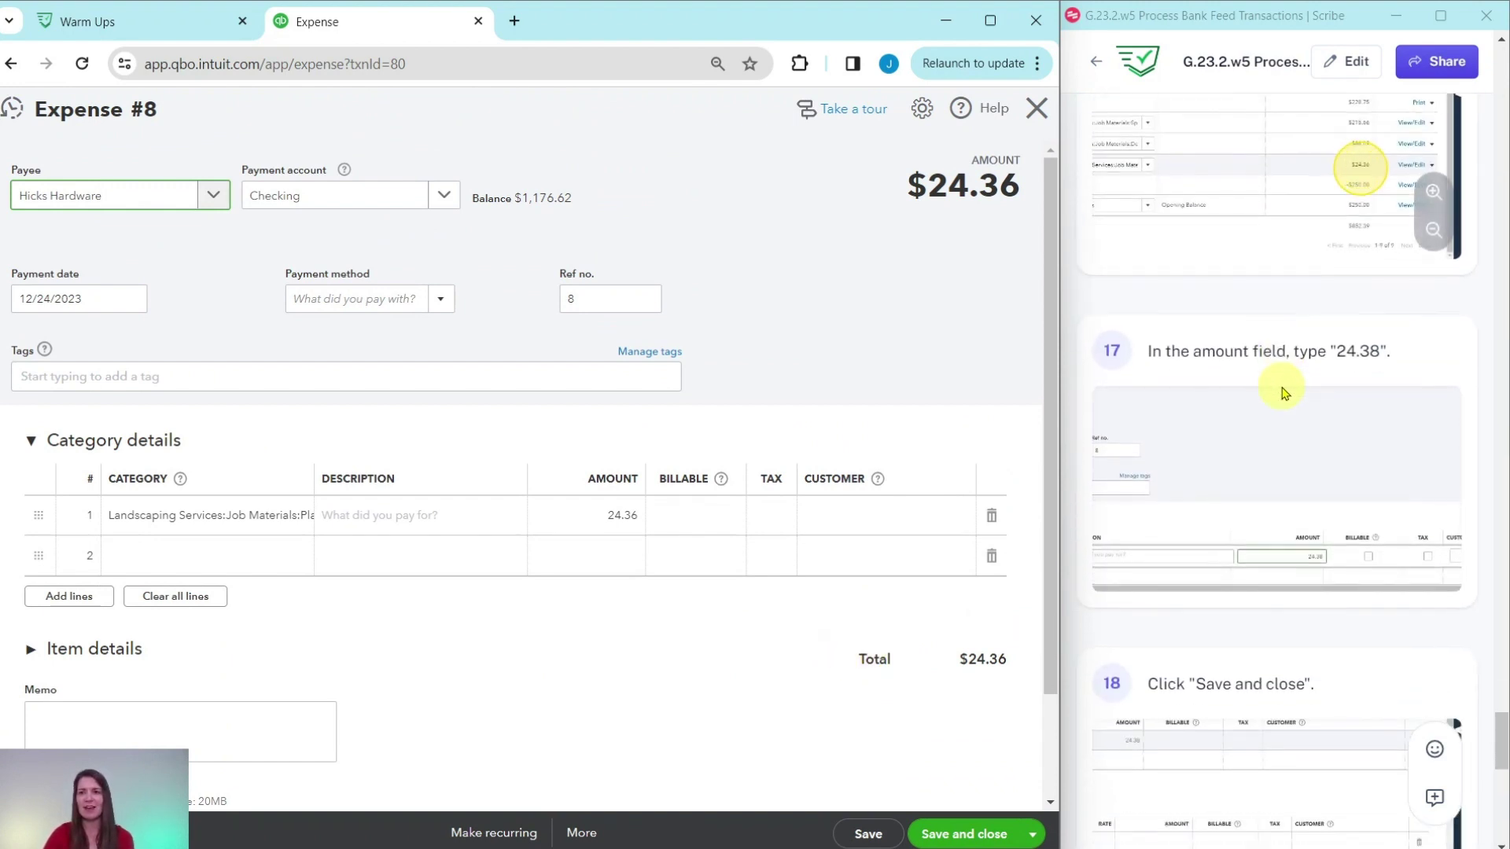
scroll(1284, 393, down, 1)
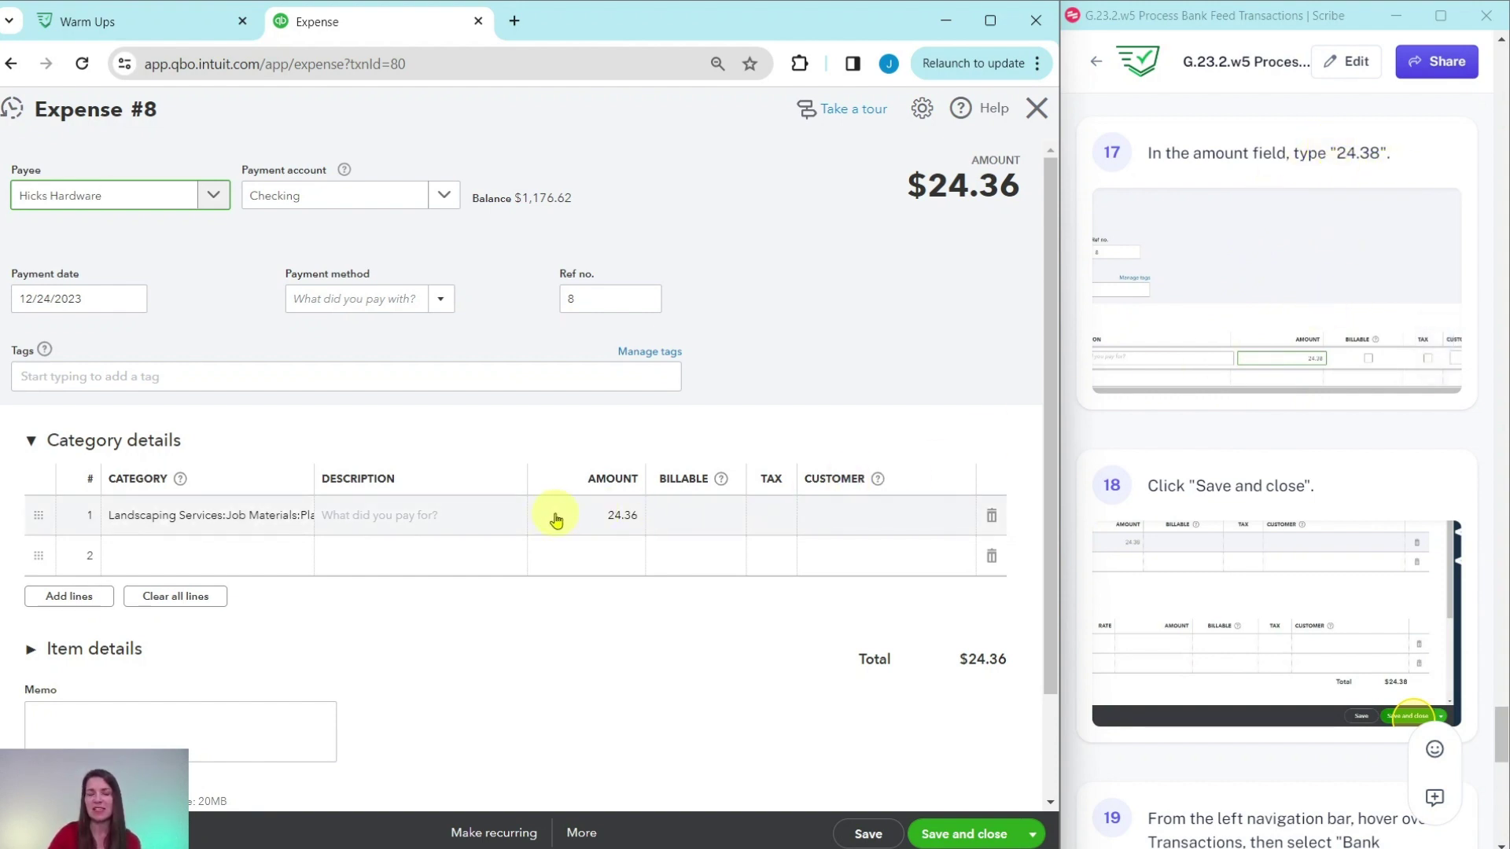
click(619, 516)
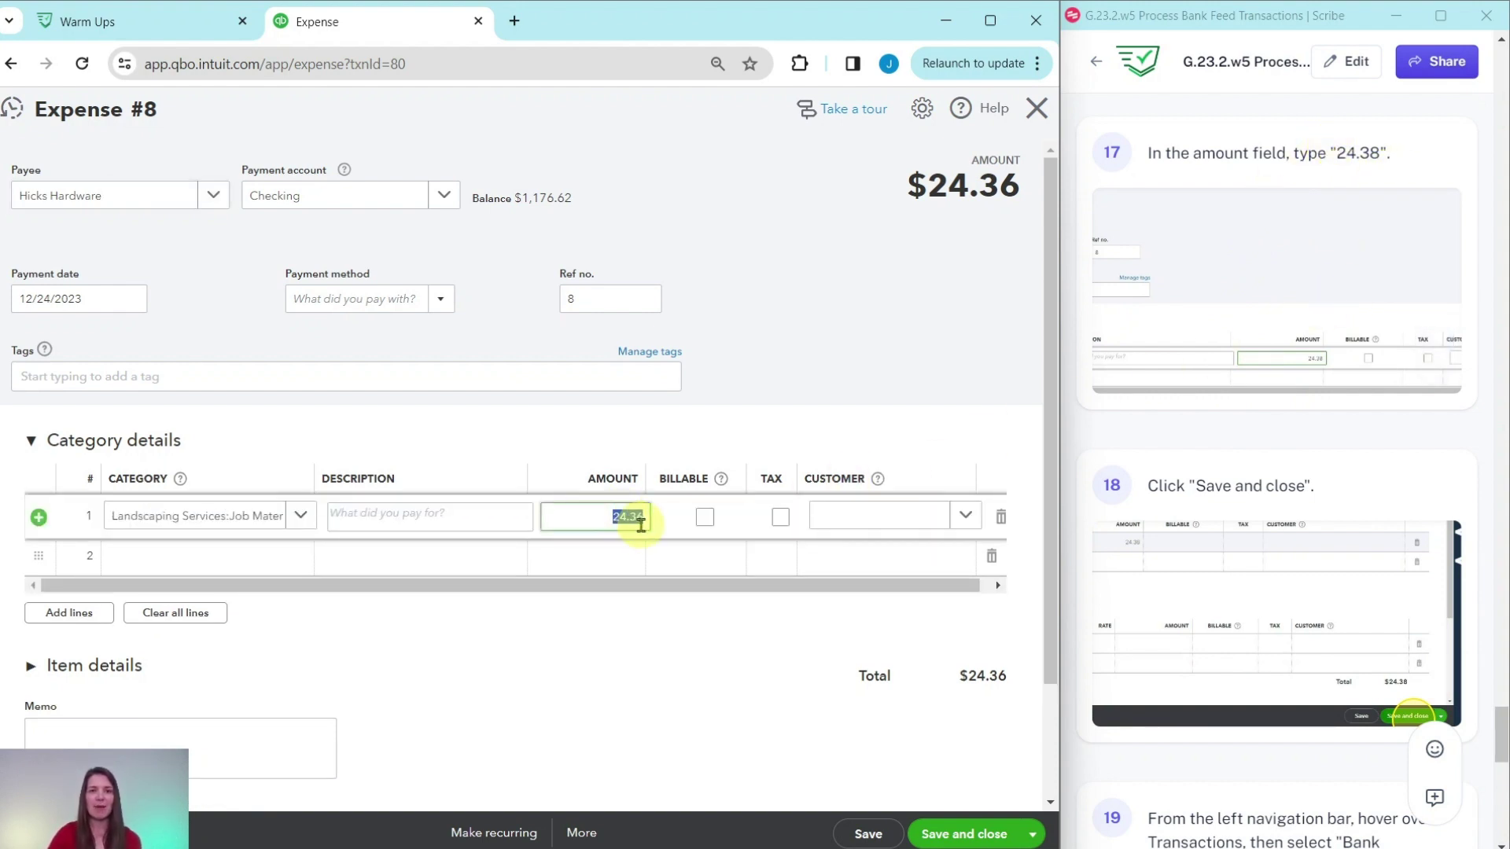
click(645, 521)
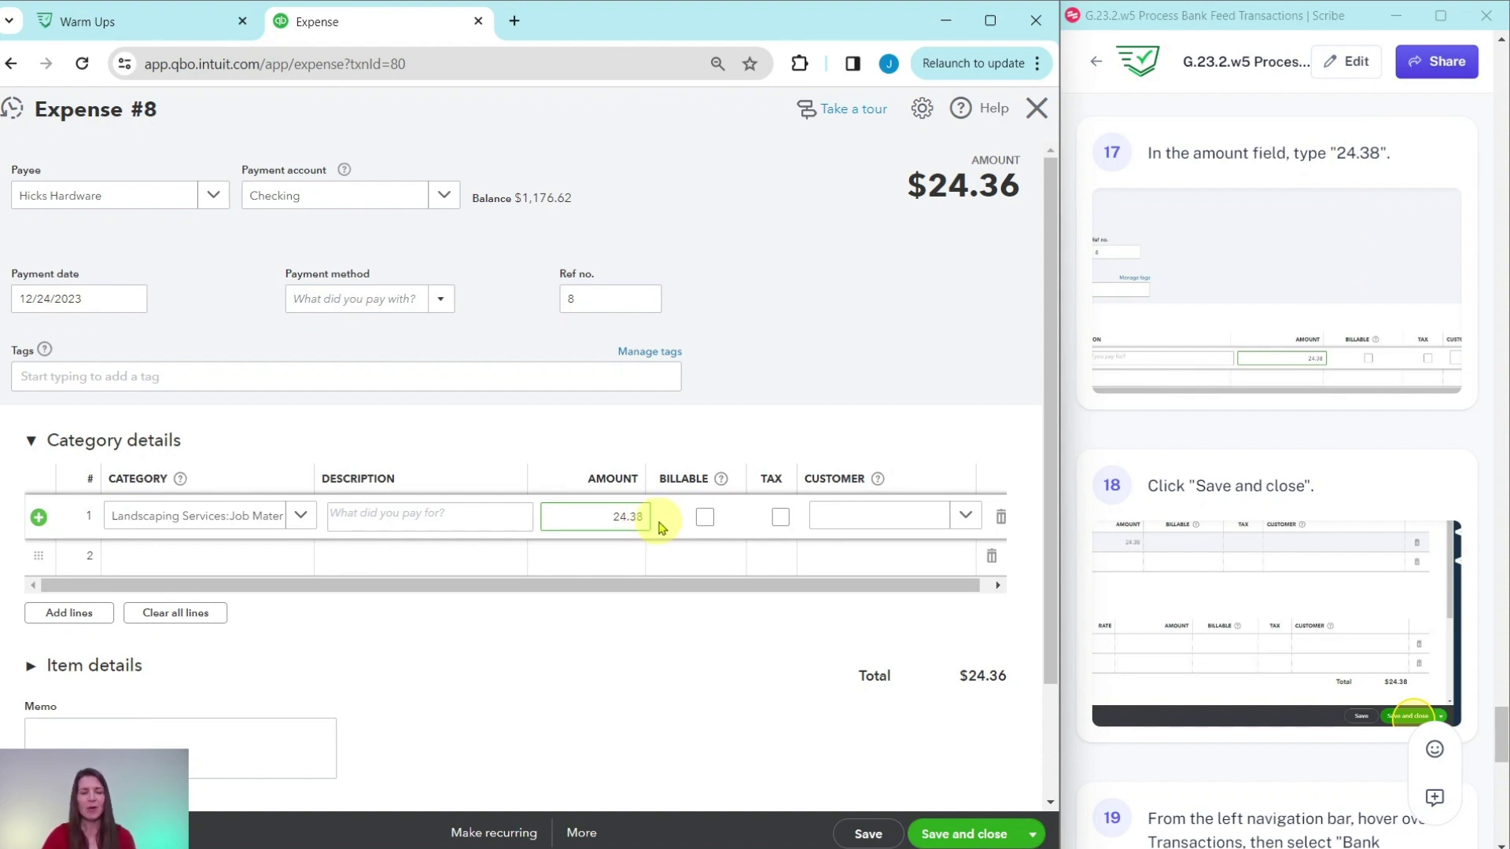
click(1014, 260)
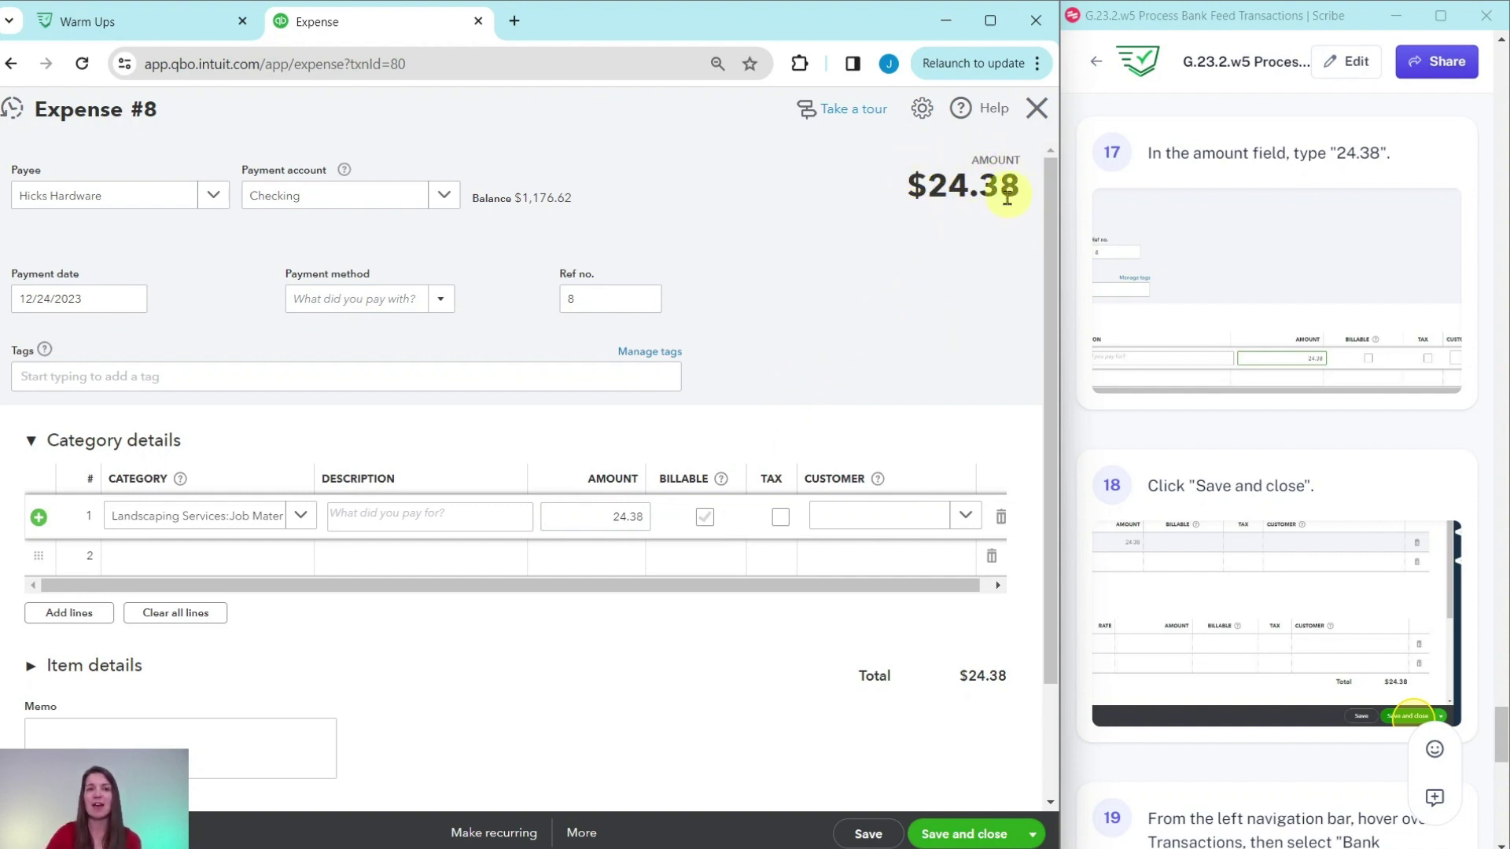
scroll(1230, 438, down, 4)
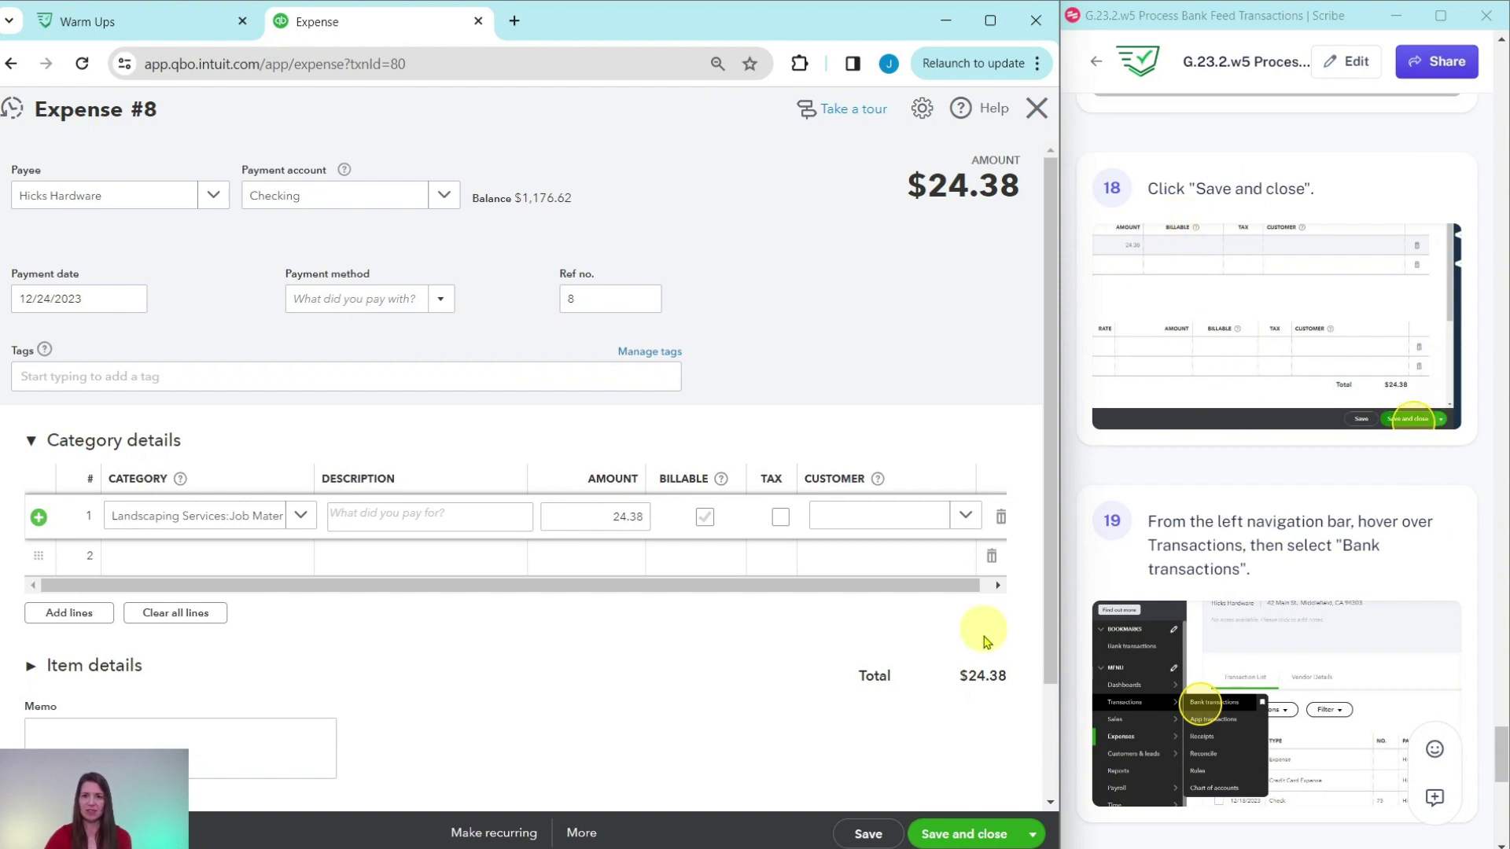
click(972, 834)
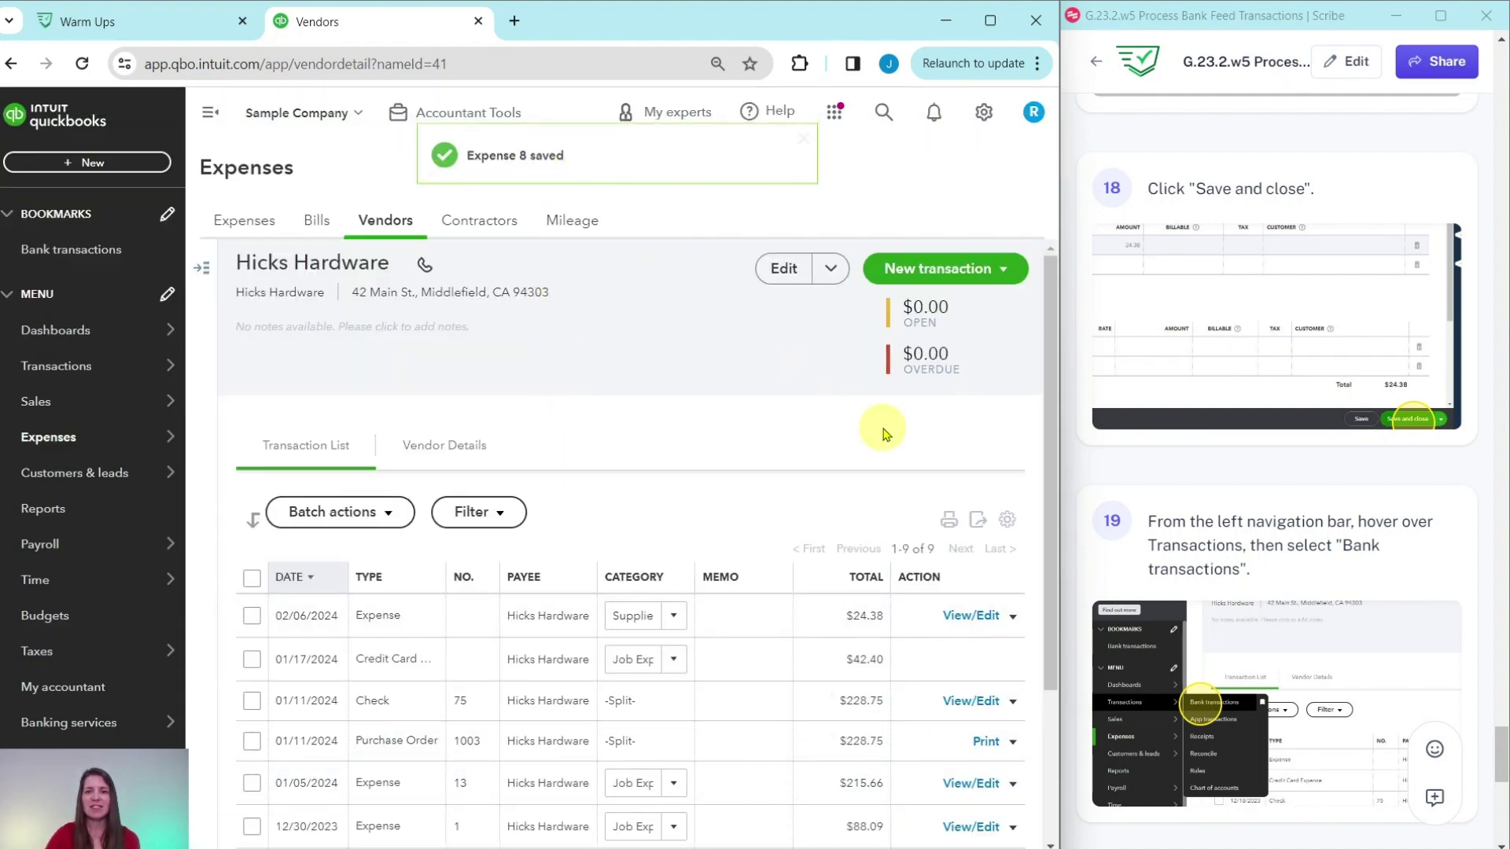
Return to the Checking account's bank transactions and match the $24.38 Hicks Hardware transaction to Expense 8
scroll(1393, 432, down, 4)
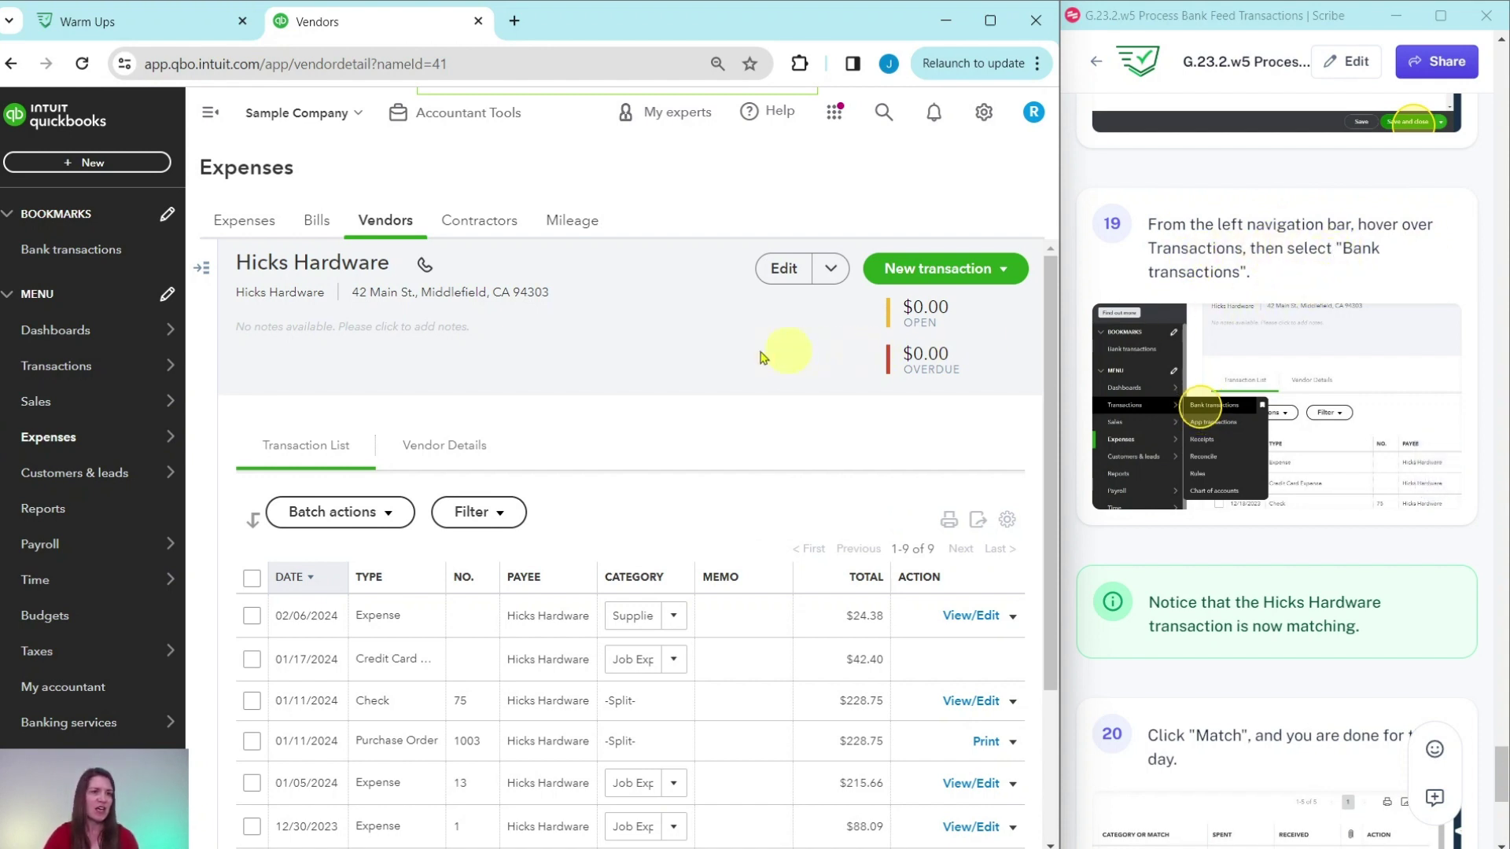
mouse_move(151, 364)
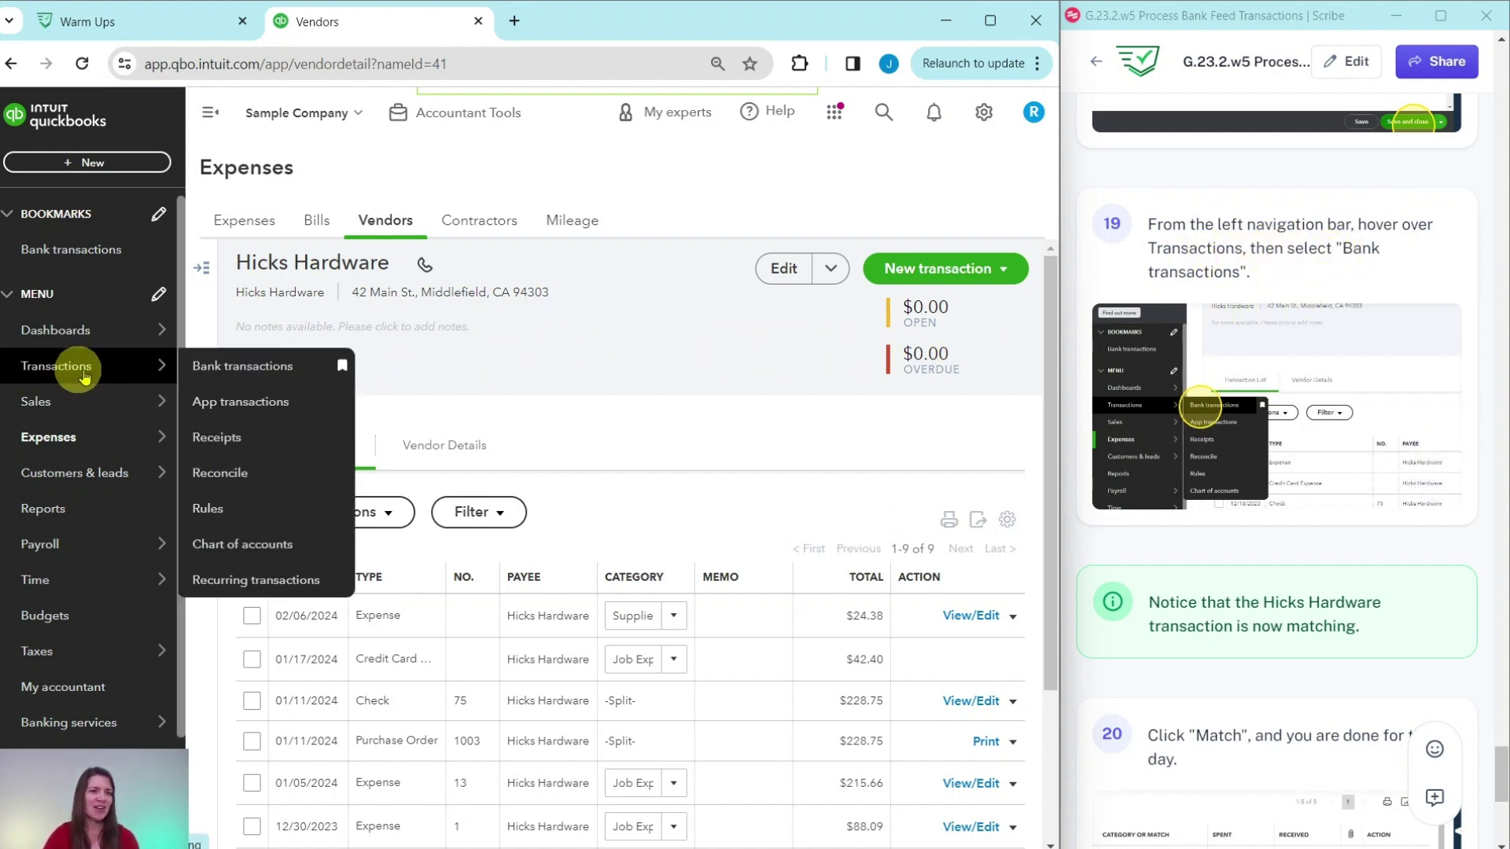
click(262, 375)
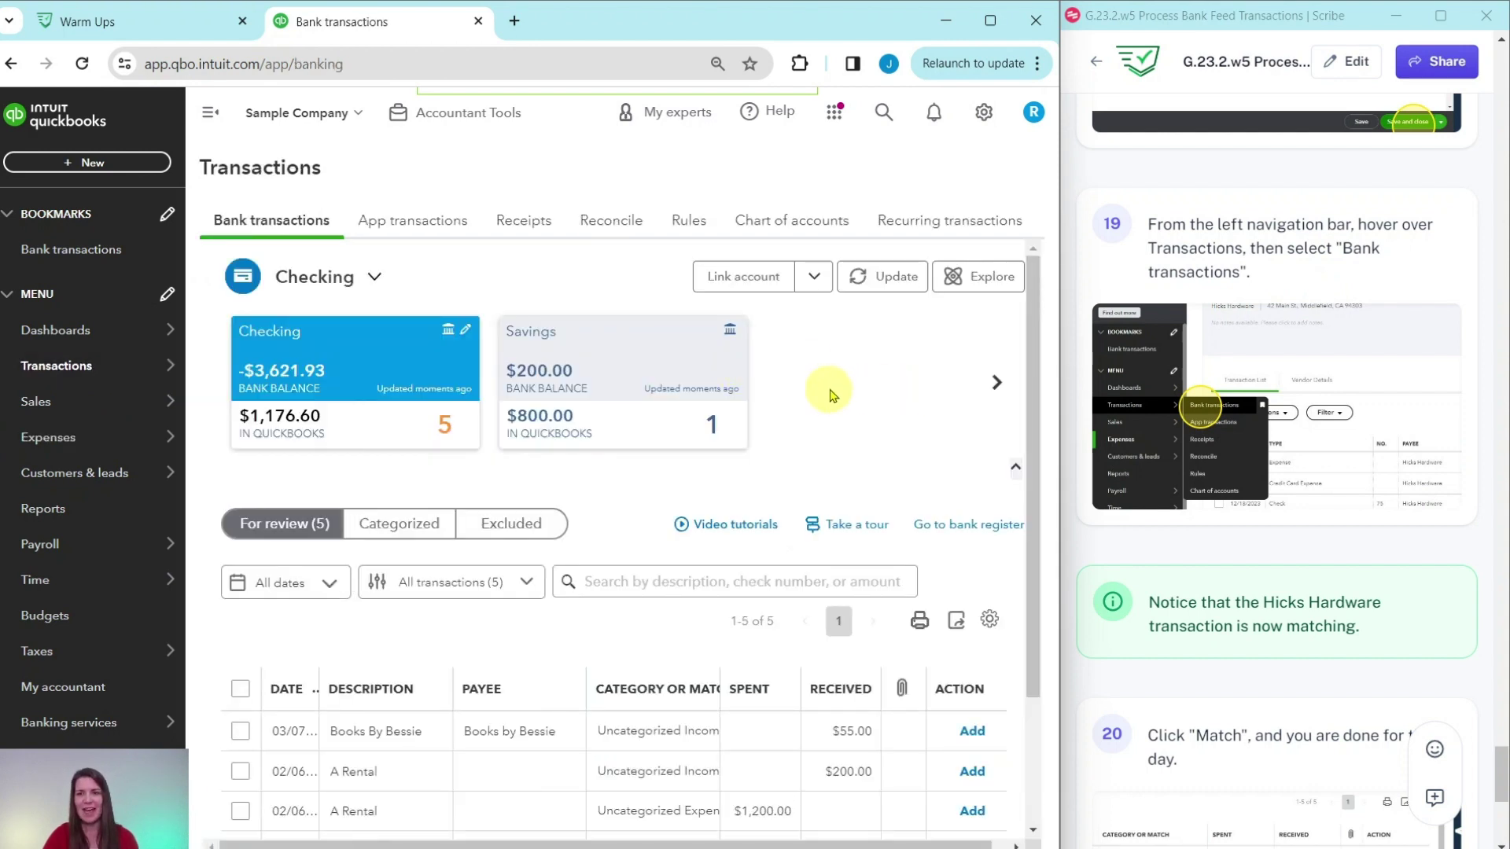
scroll(826, 394, down, 2)
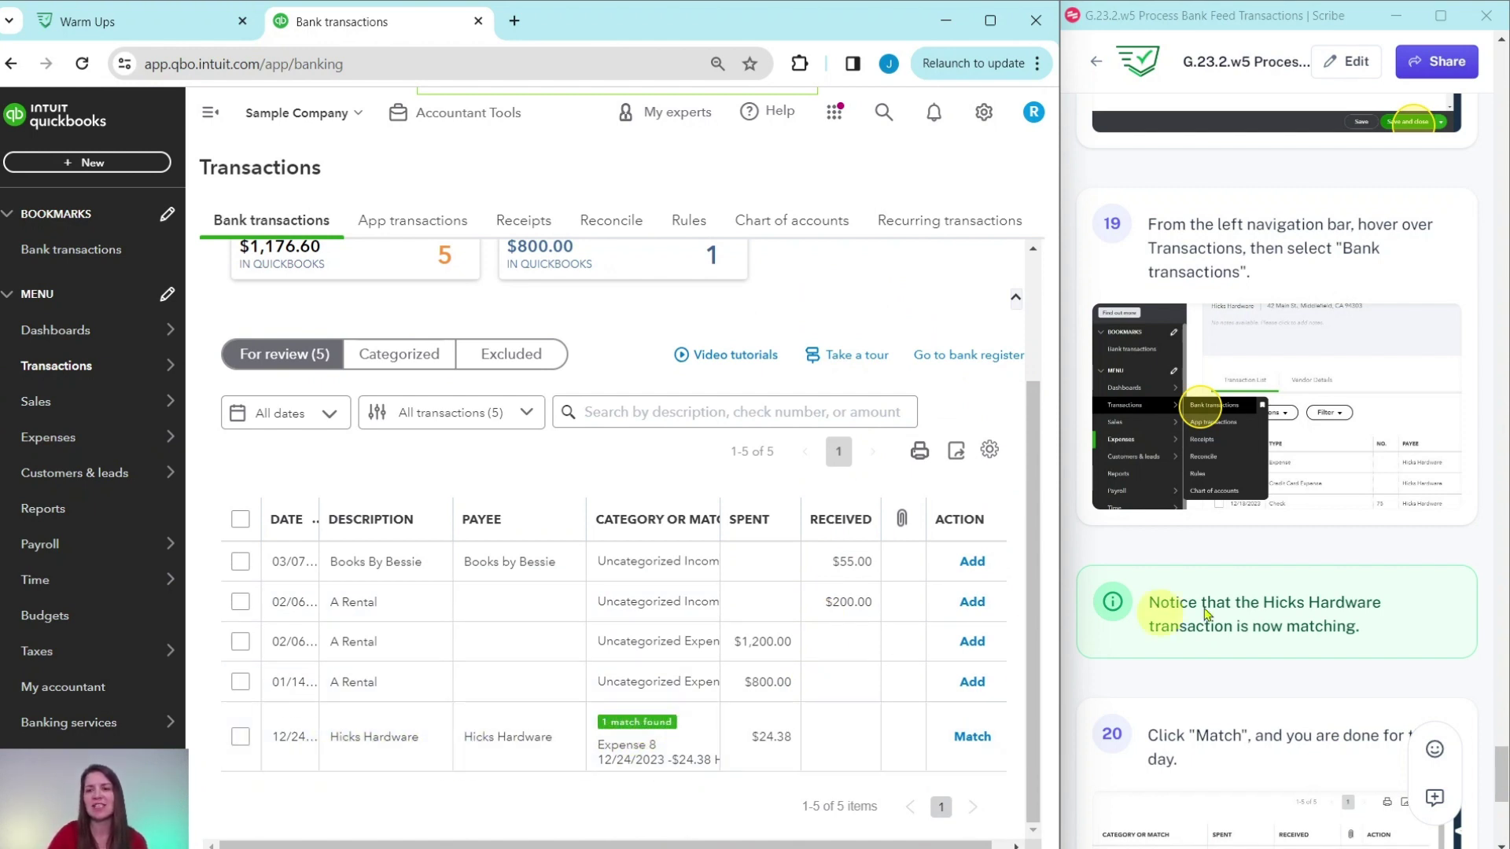
scroll(1258, 551, down, 6)
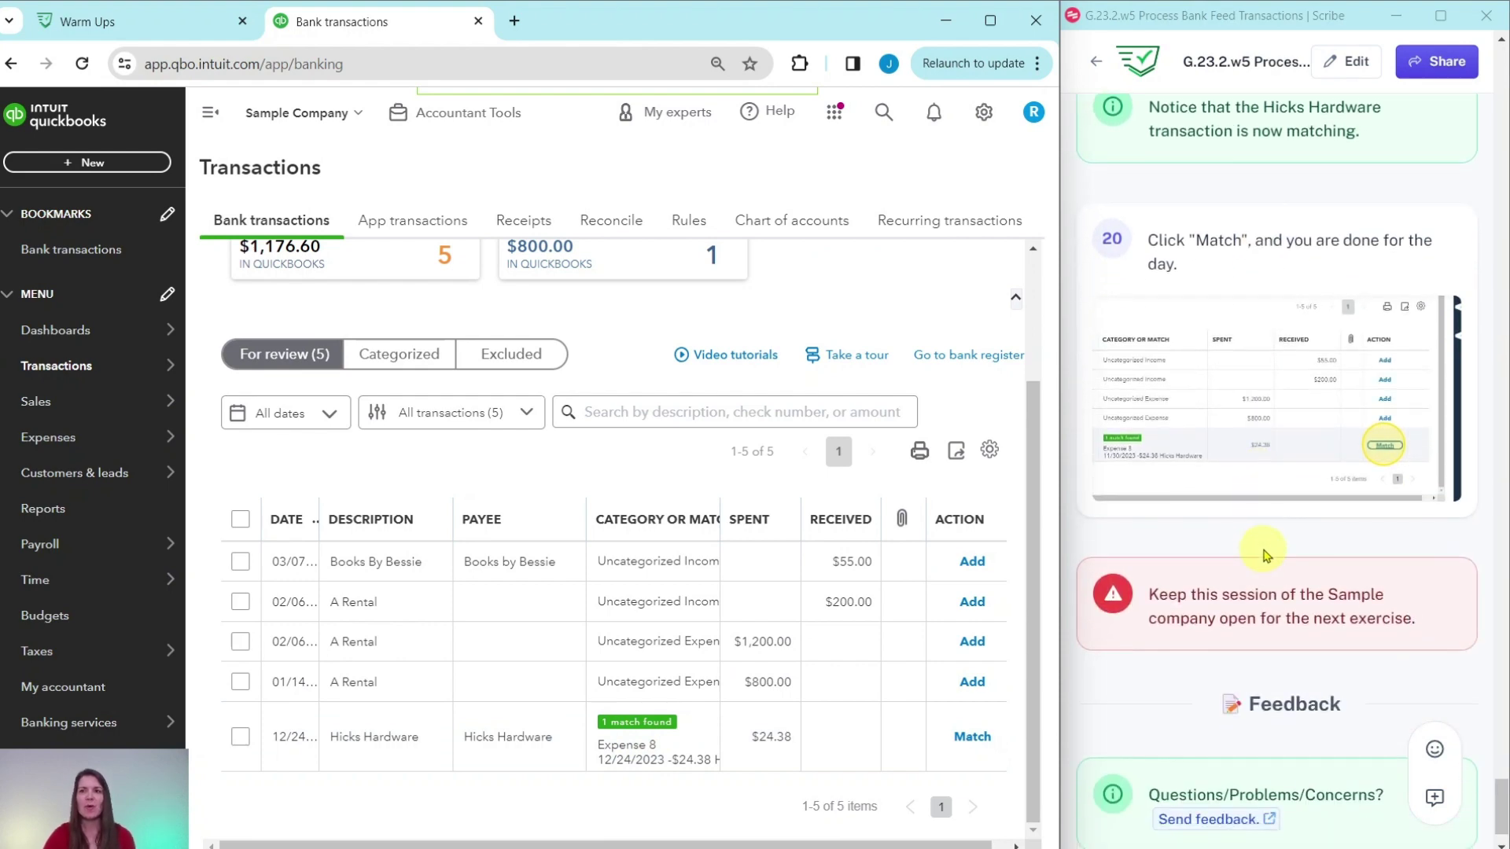
click(973, 738)
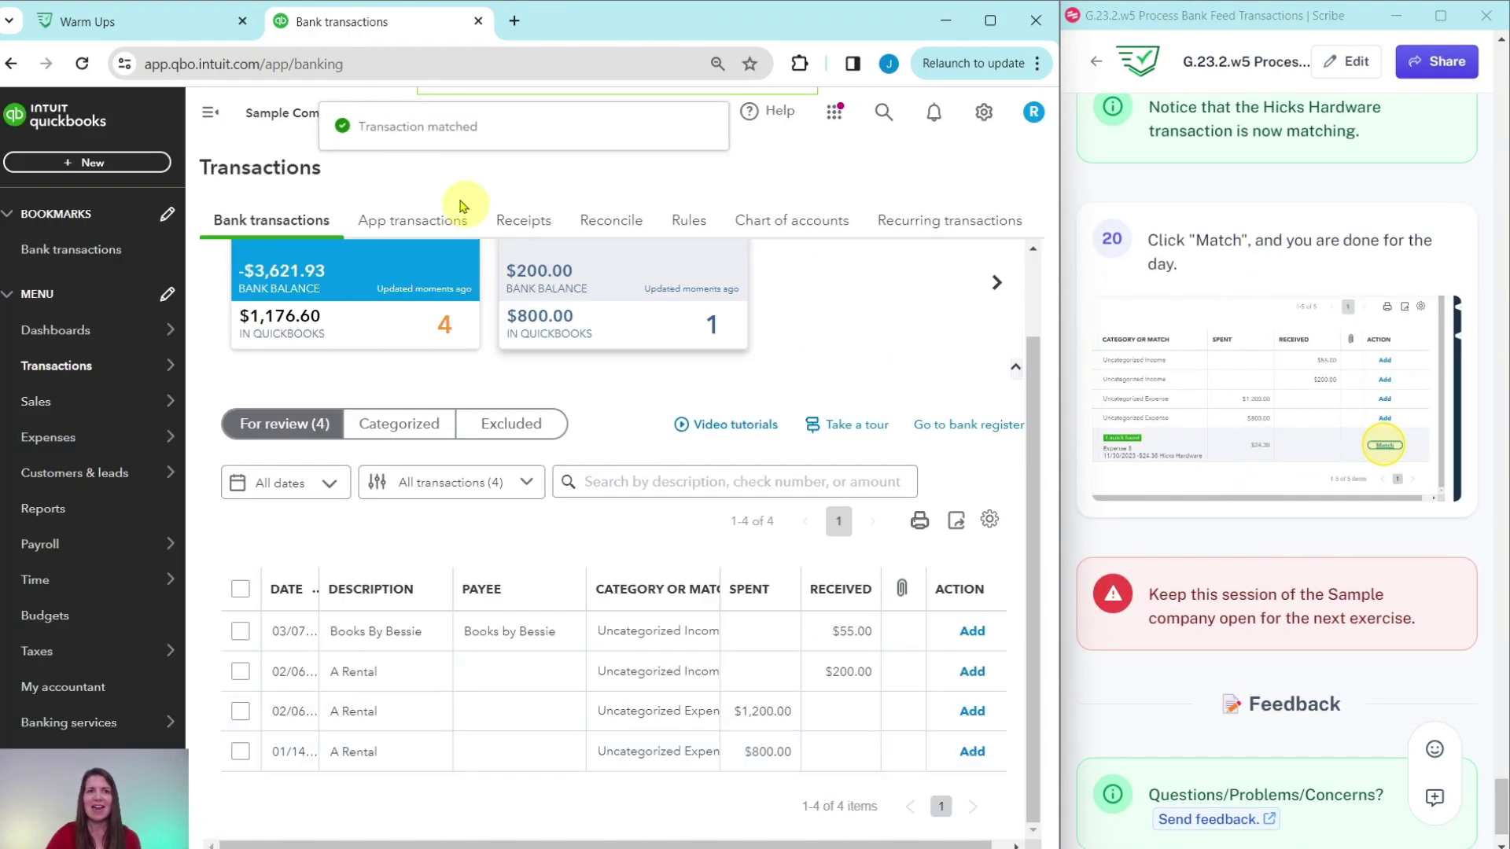